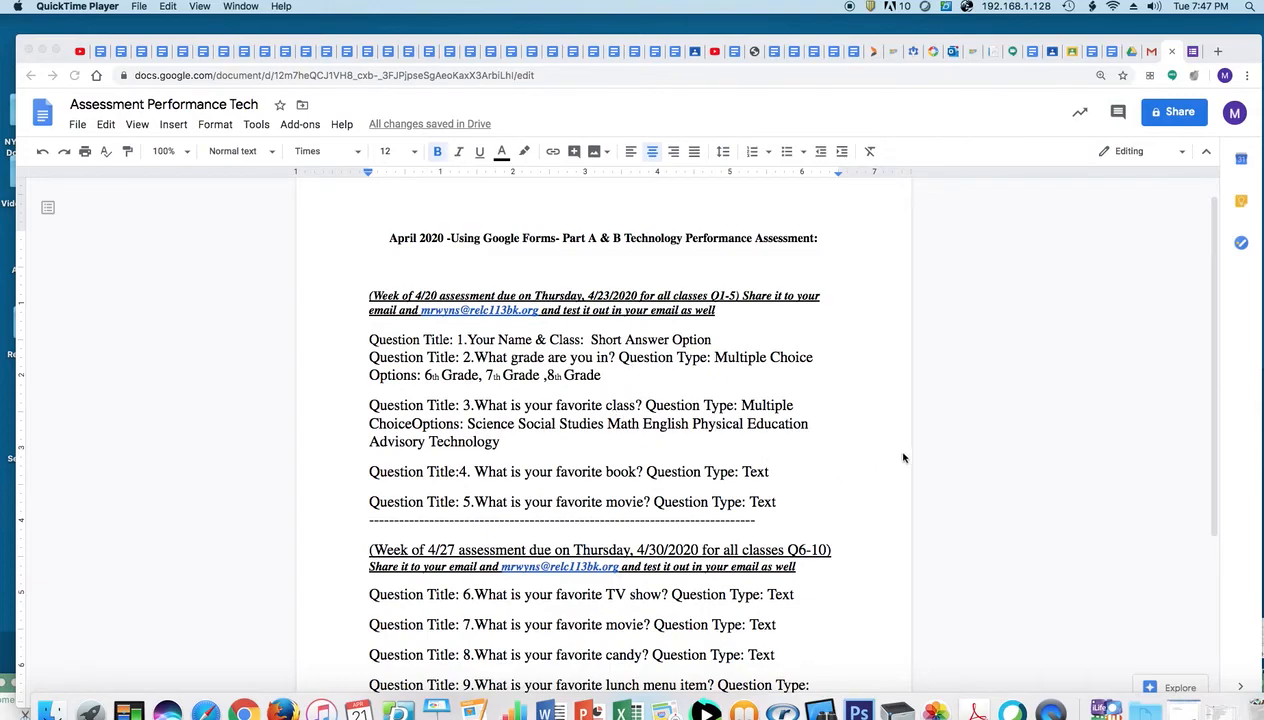
# Scroll through the assessment document to review its content
pyautogui.click(1216, 378)
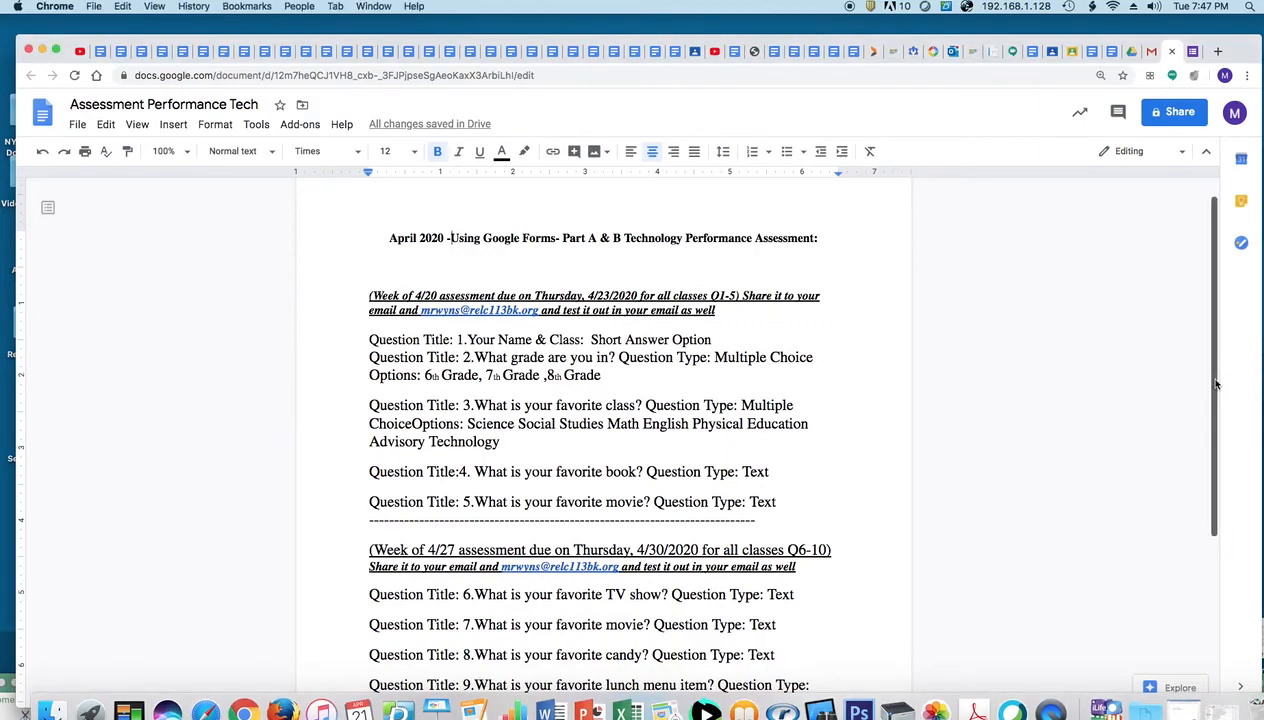
pyautogui.scroll(-1, 1212, 390)
pyautogui.moveTo(1212, 396); pyautogui.dragTo(1212, 403)
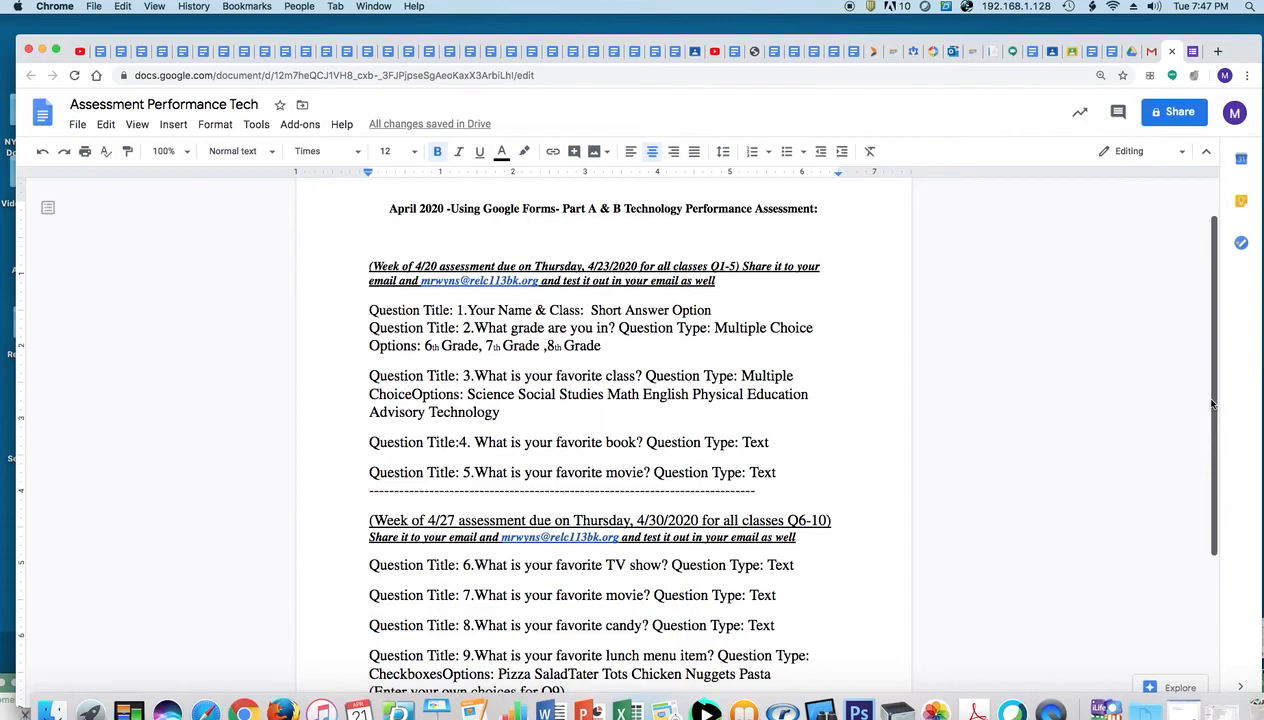
pyautogui.press('Right')
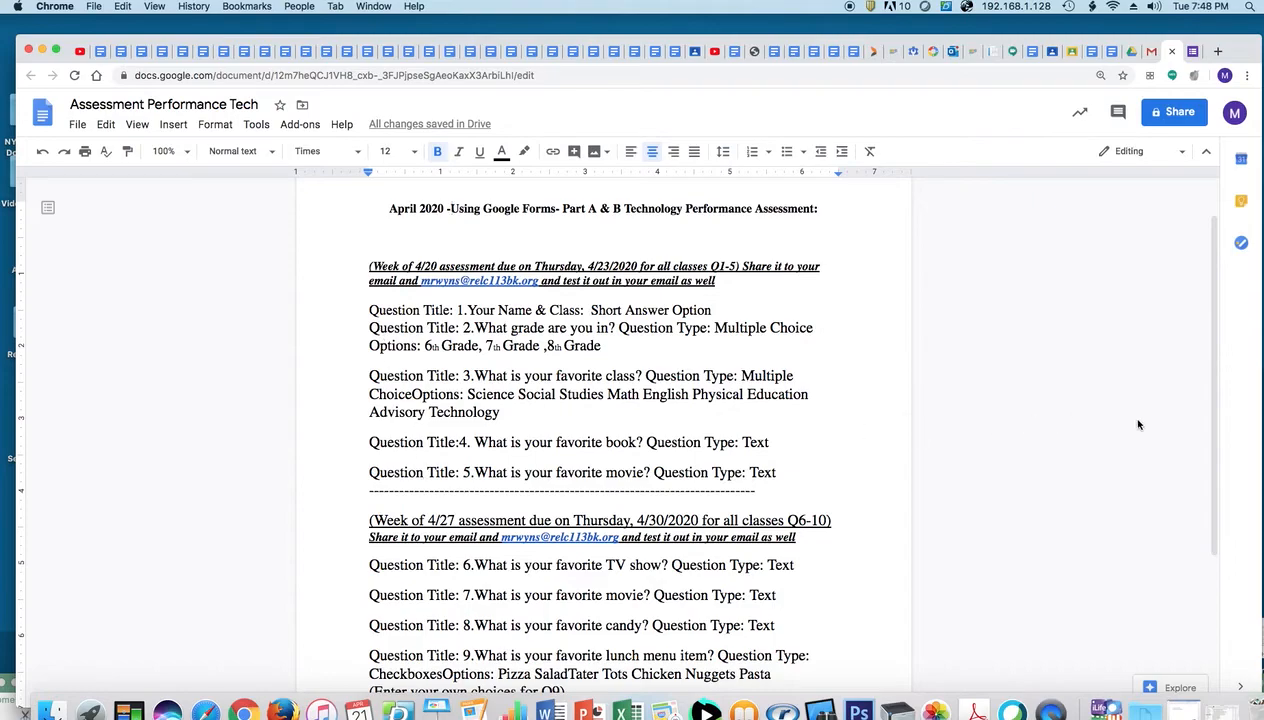
pyautogui.moveTo(1210, 443); pyautogui.dragTo(1210, 497)
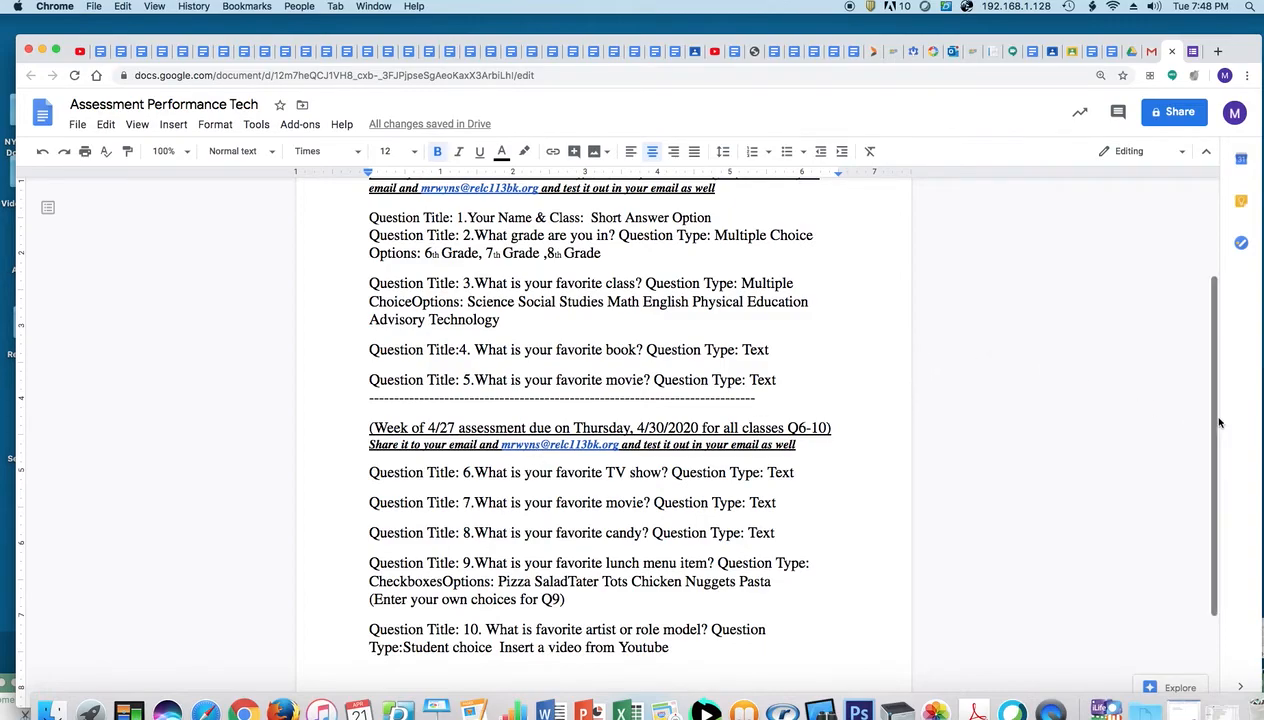
pyautogui.moveTo(1205, 419); pyautogui.dragTo(1210, 319)
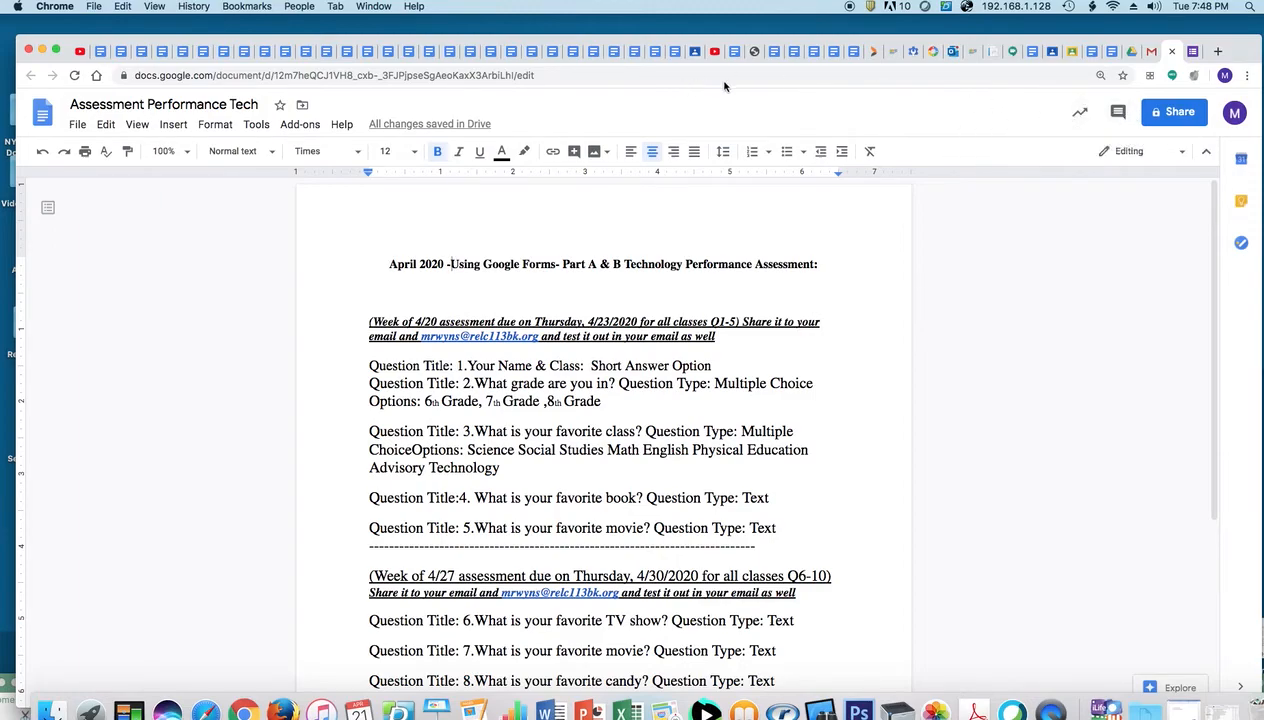
# Go to Google Drive and launch Google Forms from the Google apps grid
pyautogui.click(1131, 51)
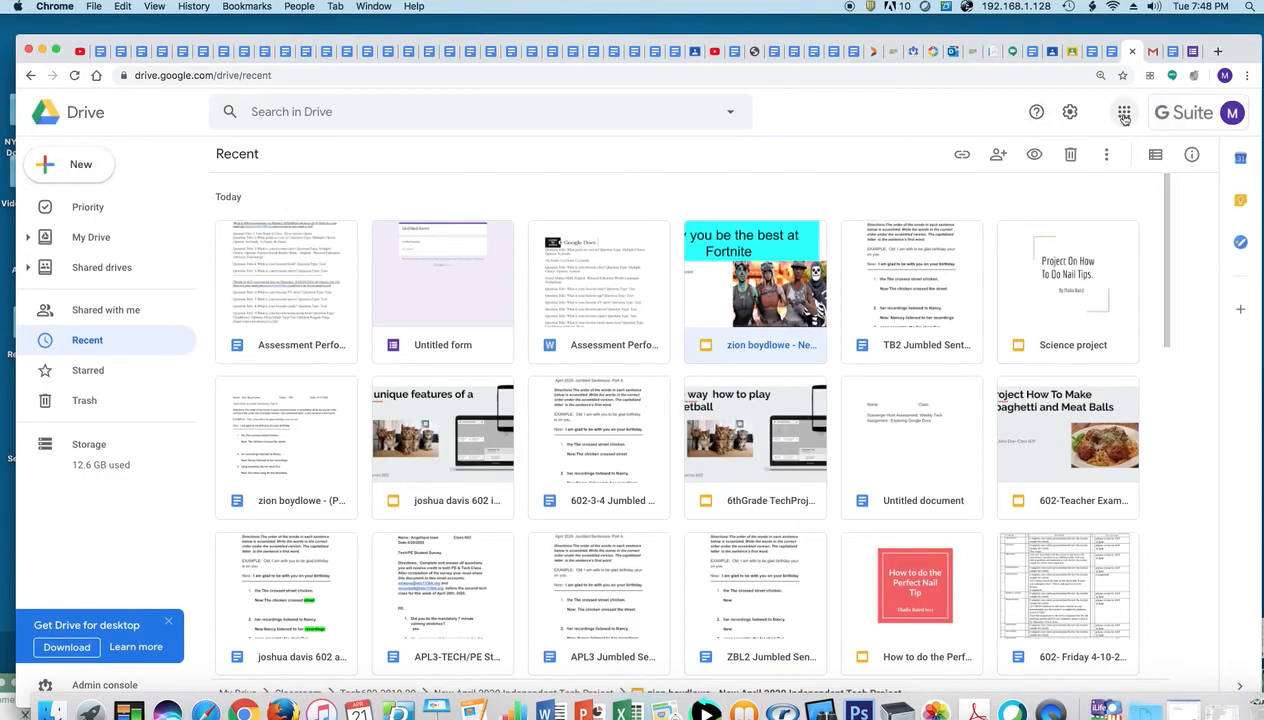
pyautogui.click(1124, 114)
pyautogui.scroll(-5, 1237, 282)
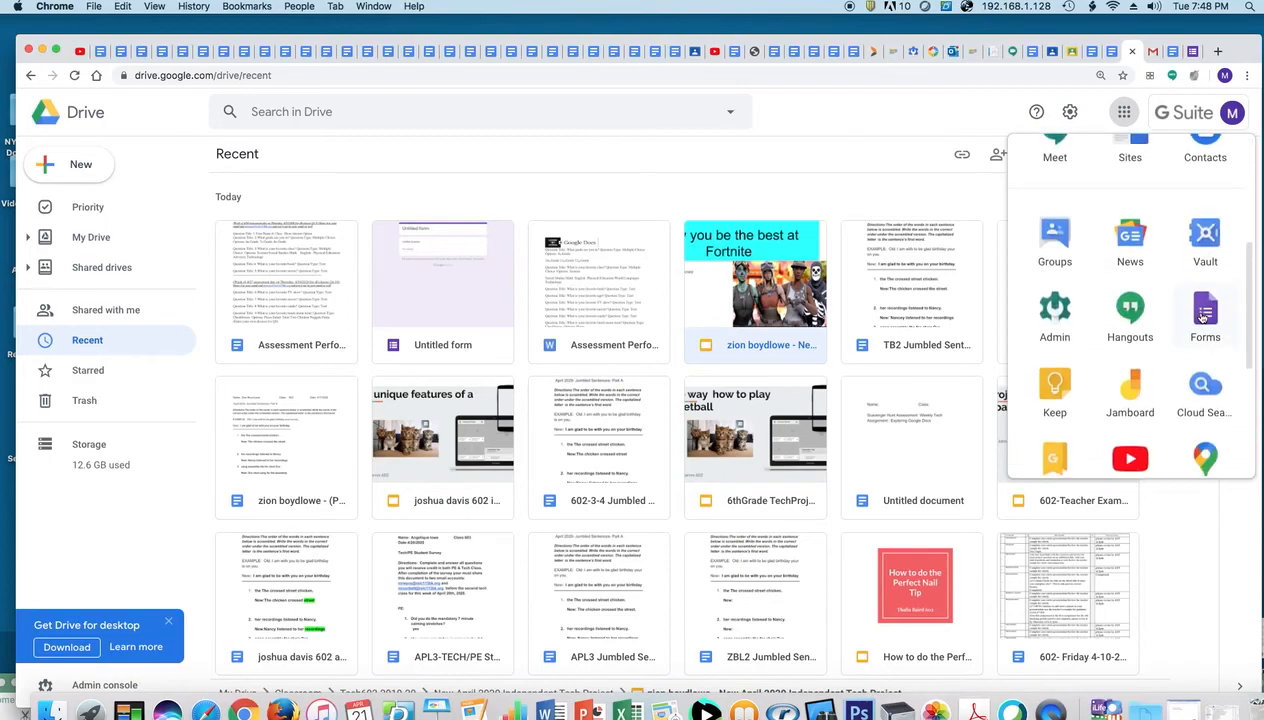
pyautogui.click(1203, 316)
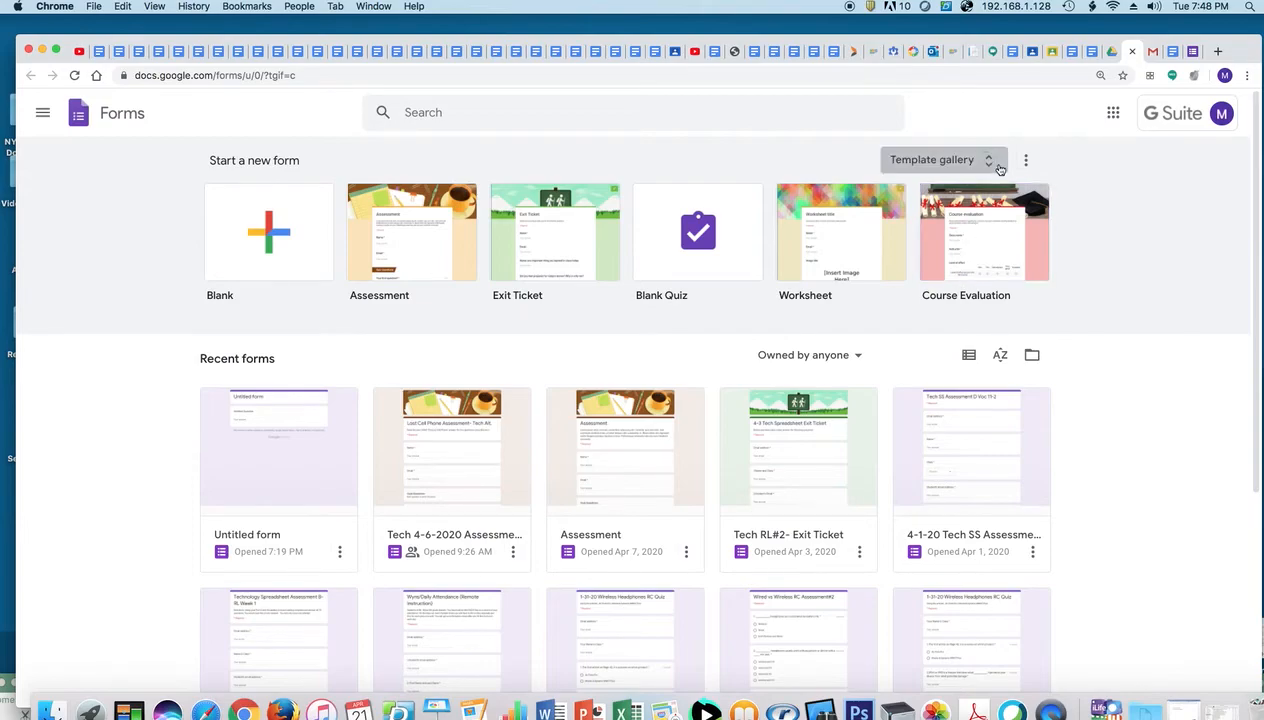
# Create a form from the Personal 'Contact Information' template and select its file name
pyautogui.click(940, 160)
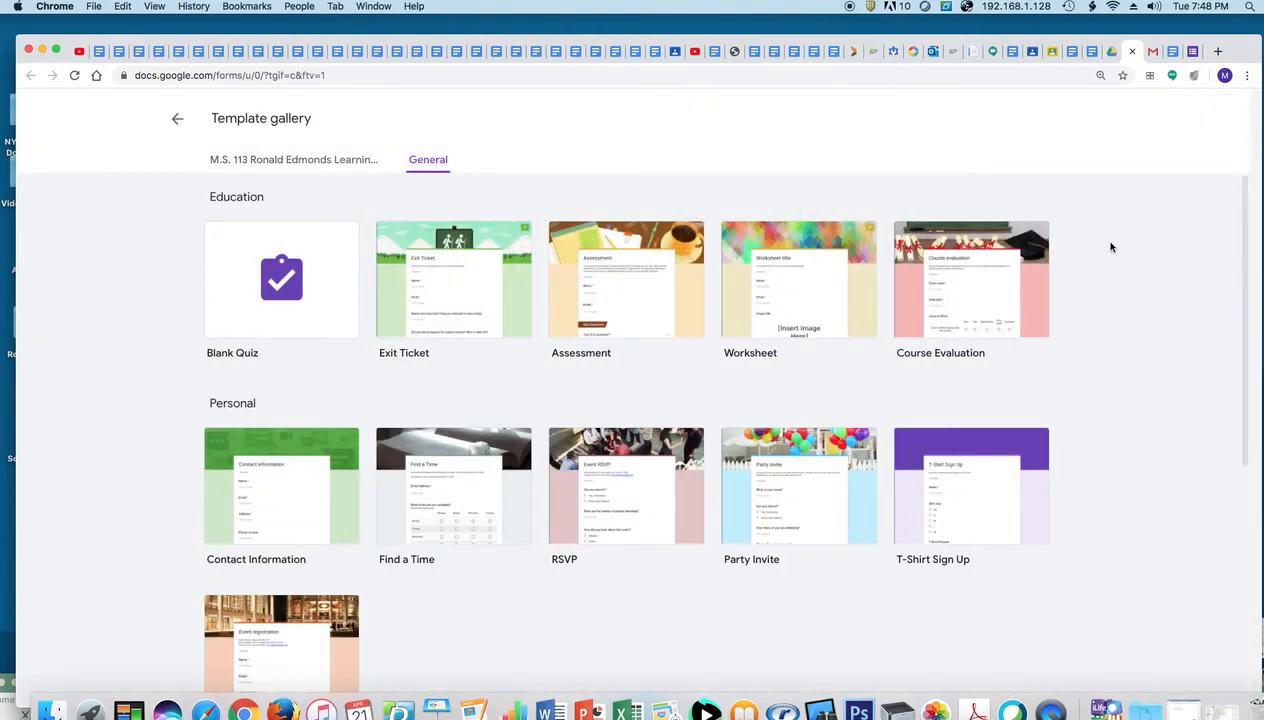
pyautogui.moveTo(1227, 271); pyautogui.dragTo(1228, 345)
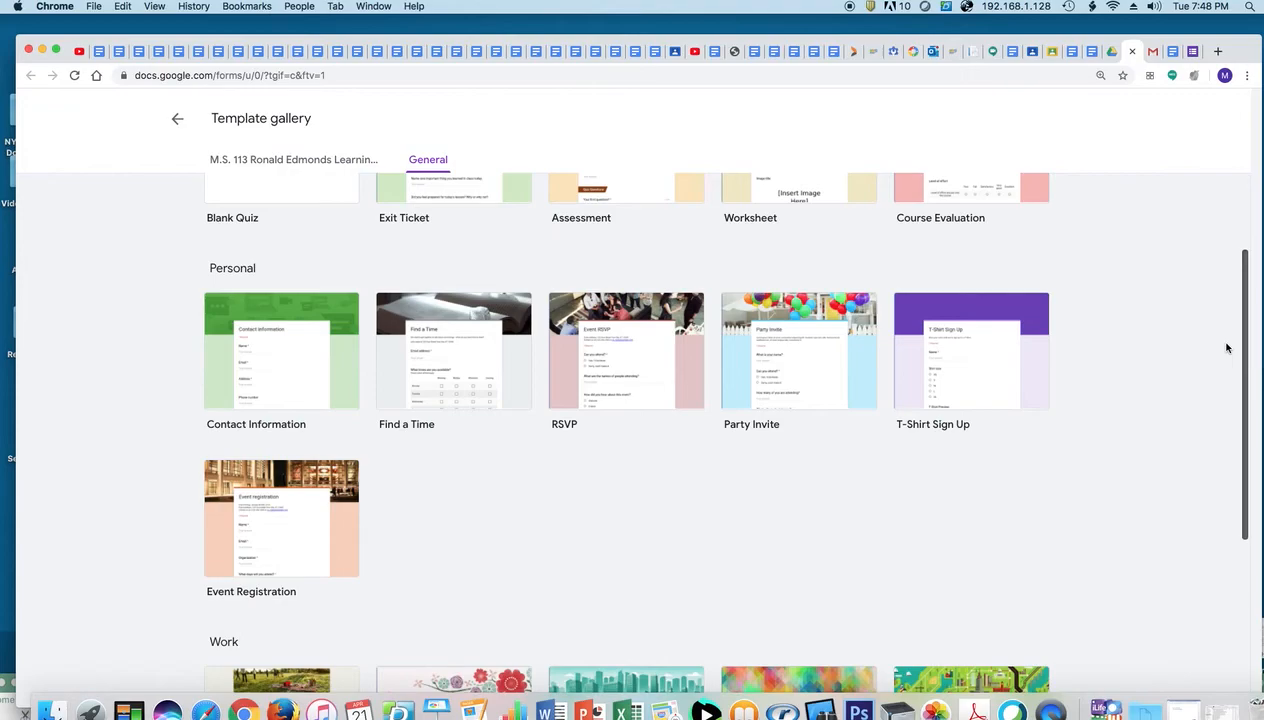
pyautogui.click(334, 339)
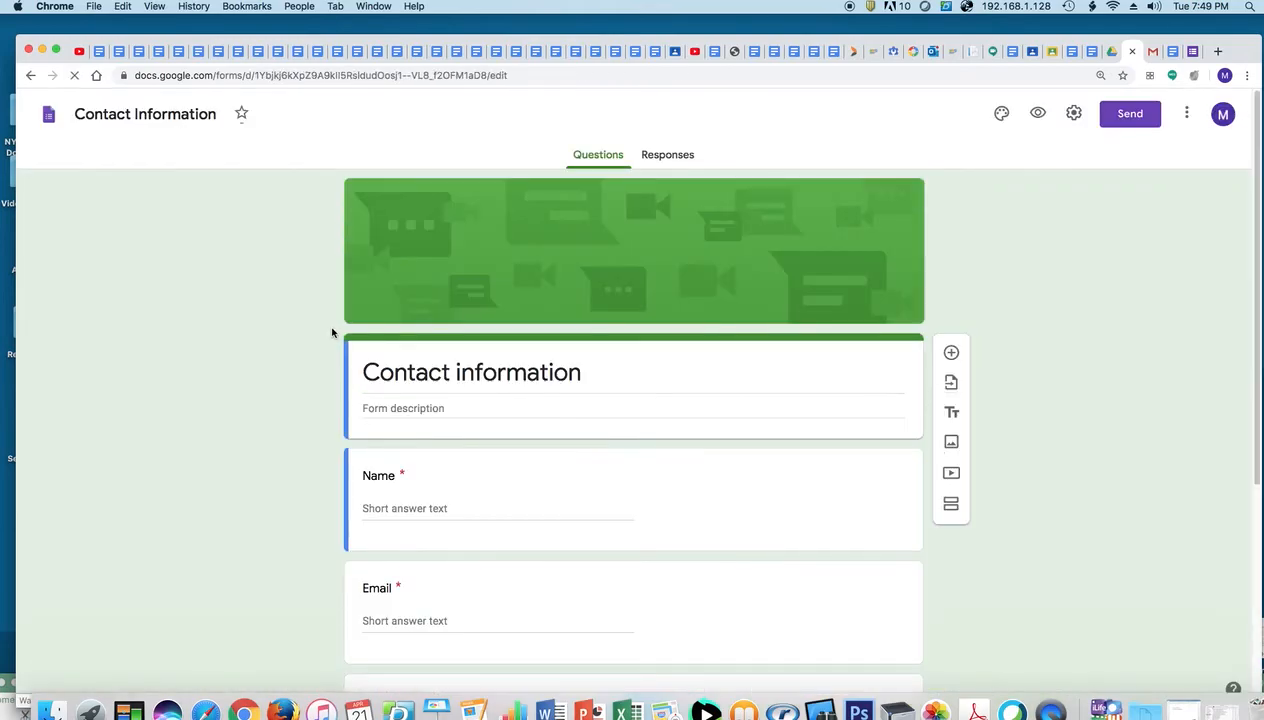
pyautogui.click(212, 119)
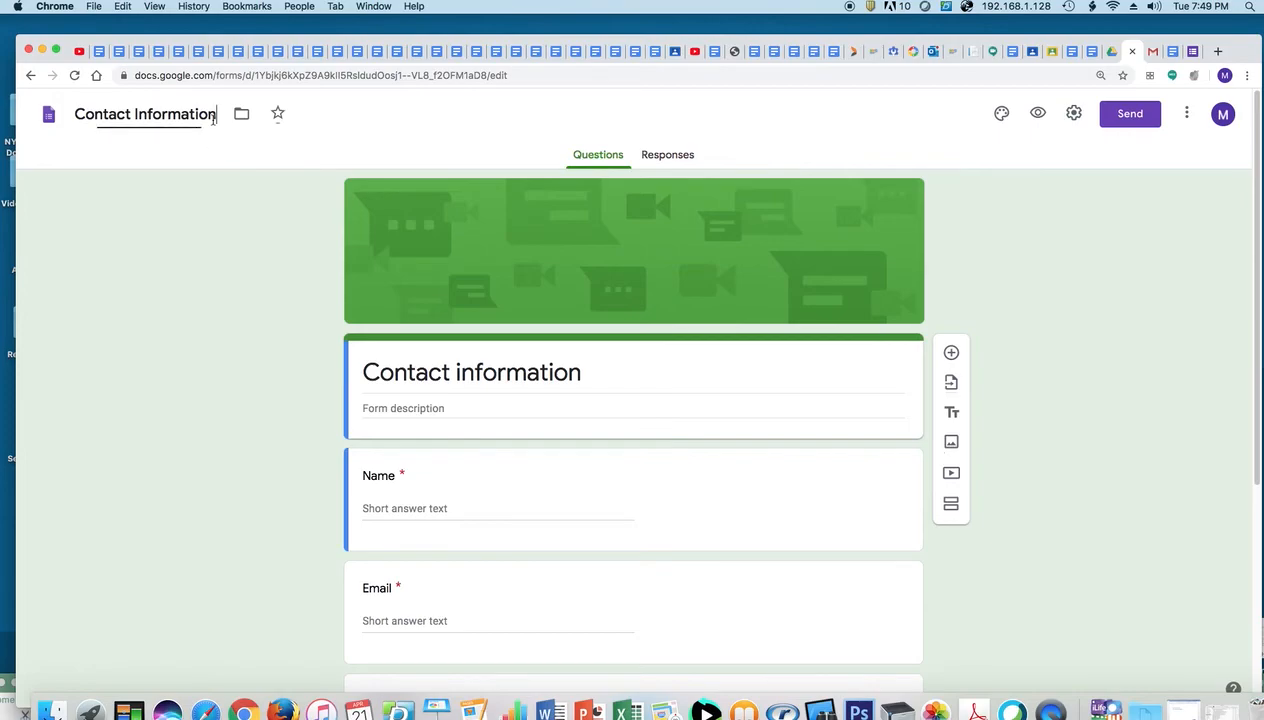
pyautogui.moveTo(217, 116); pyautogui.dragTo(60, 116)
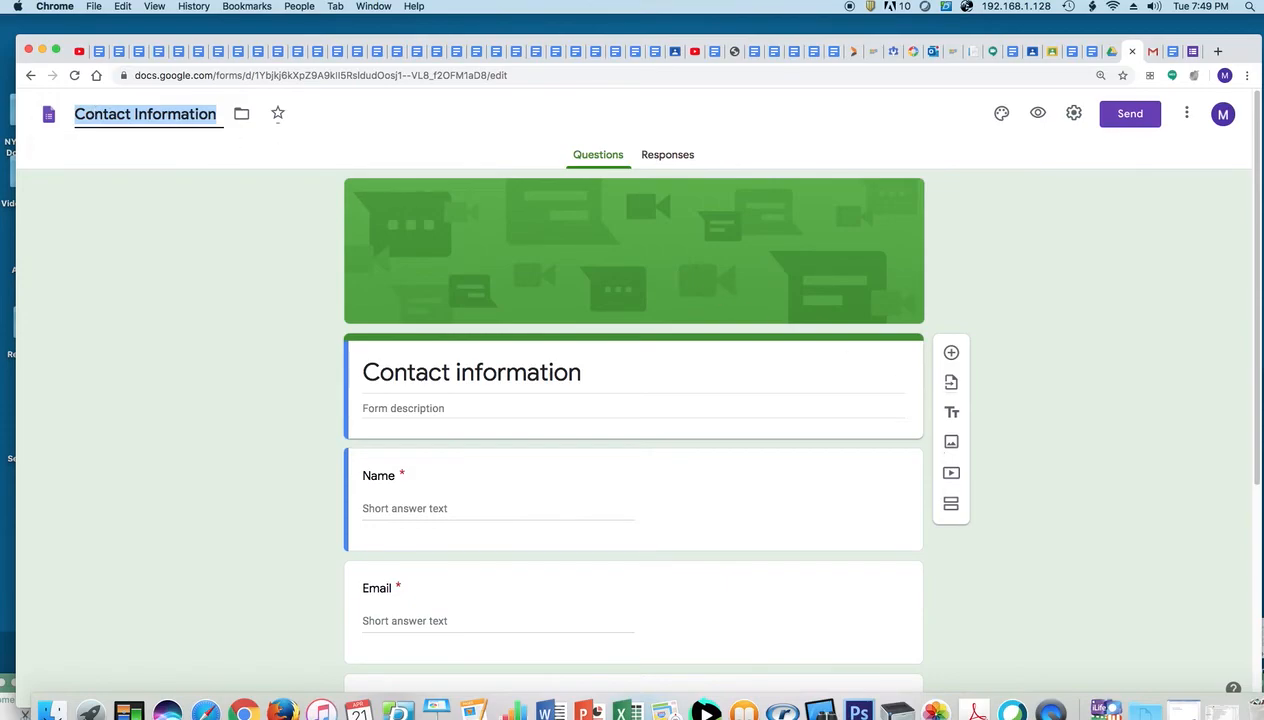
pyautogui.scroll(-4, 1226, 522)
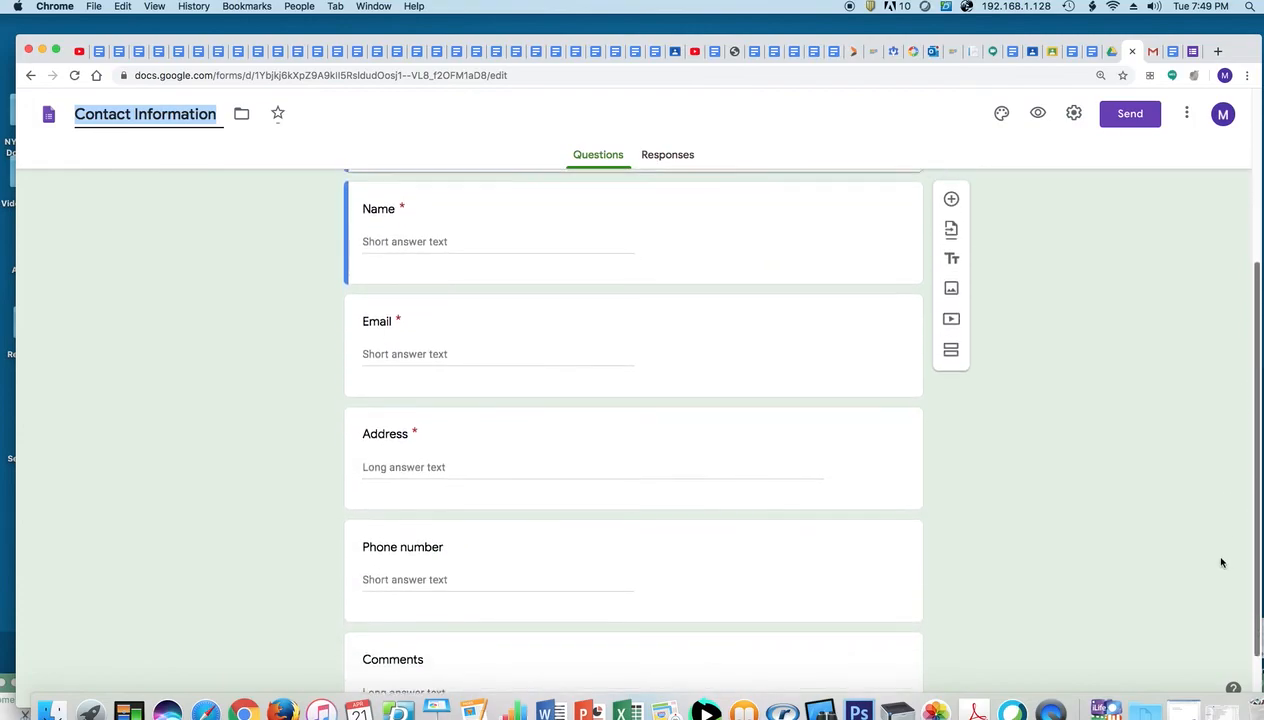
pyautogui.scroll(1, 1226, 522)
pyautogui.scroll(-3, 1230, 600)
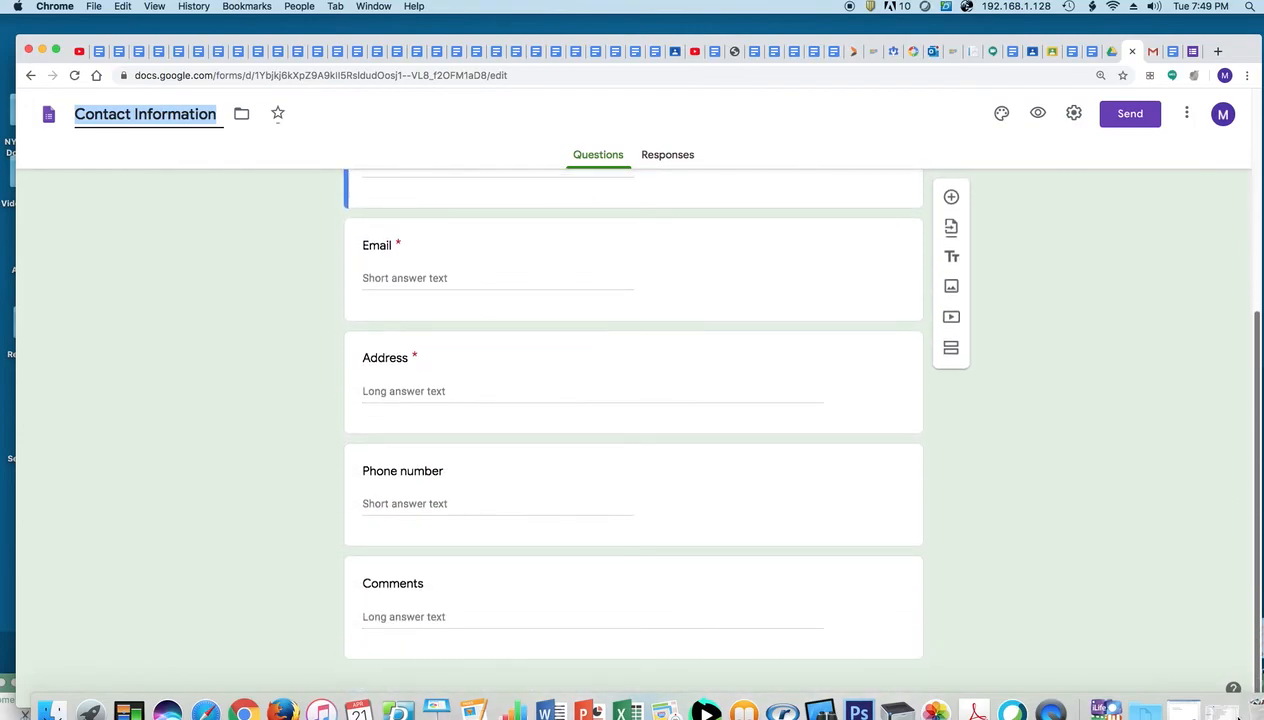
pyautogui.scroll(3, 1243, 590)
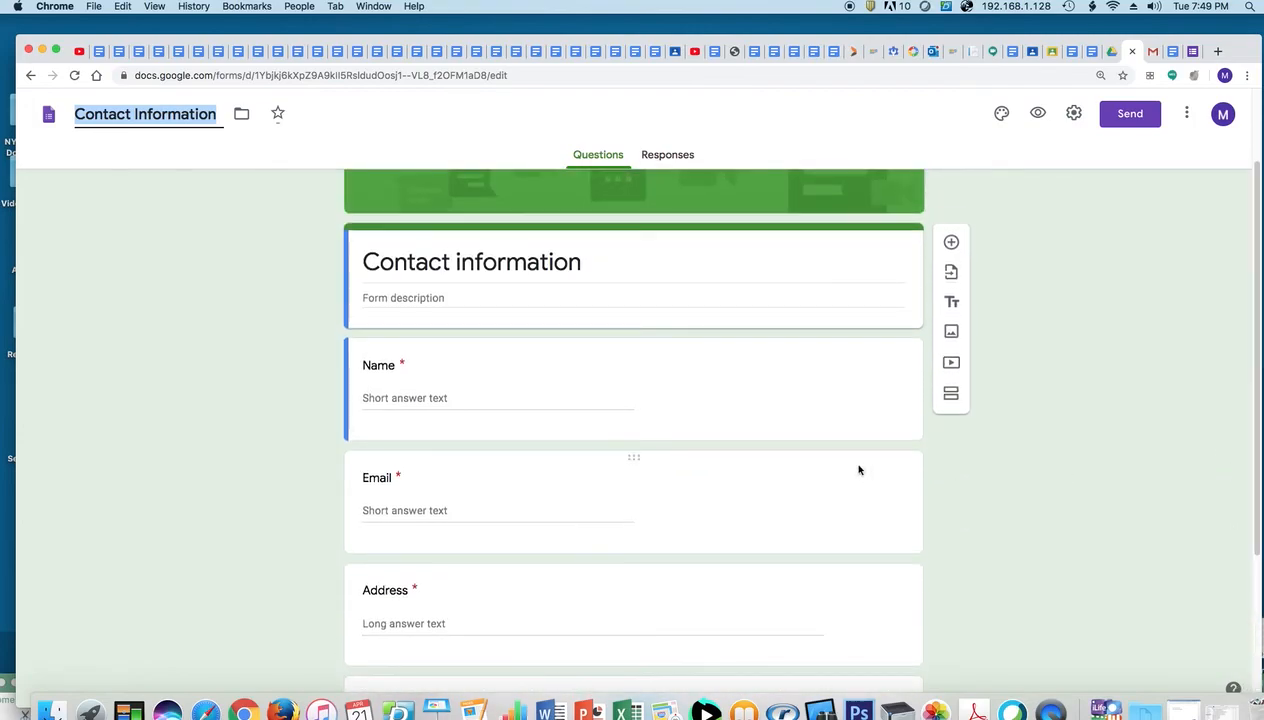
# Delete the Name, Email, Address and Phone number questions from the form
pyautogui.click(907, 366)
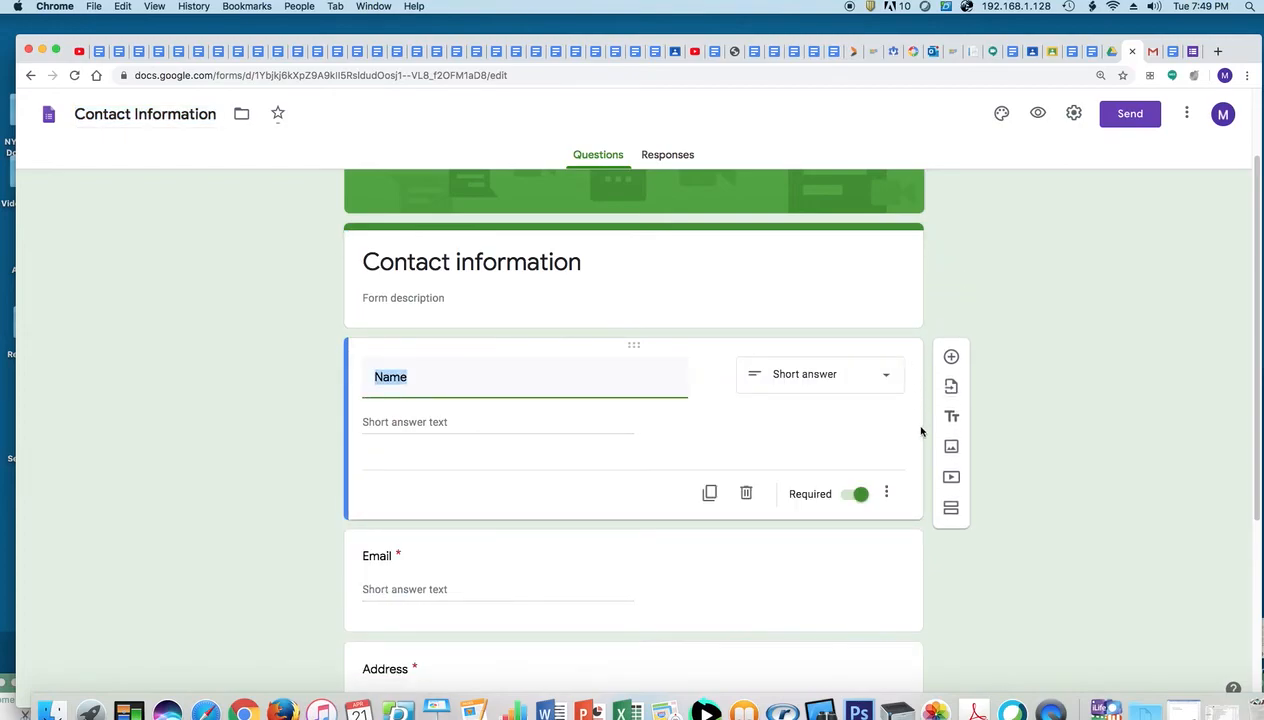
pyautogui.click(746, 492)
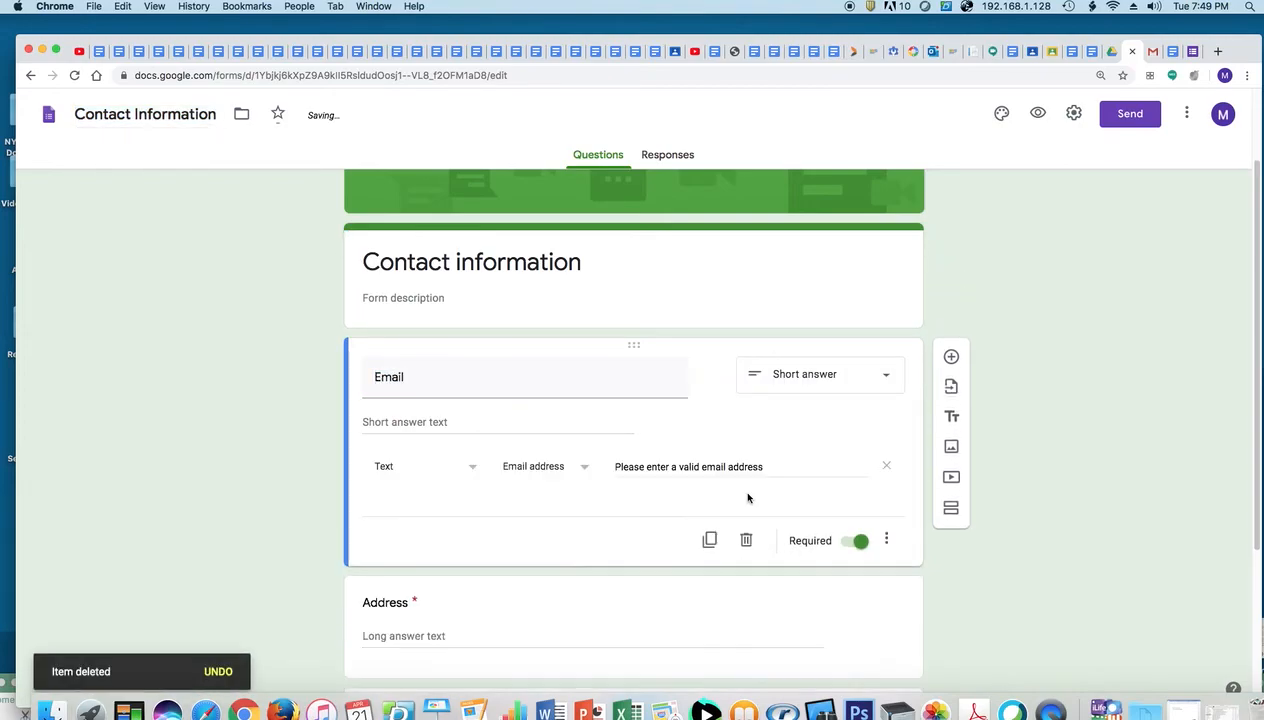
pyautogui.click(746, 537)
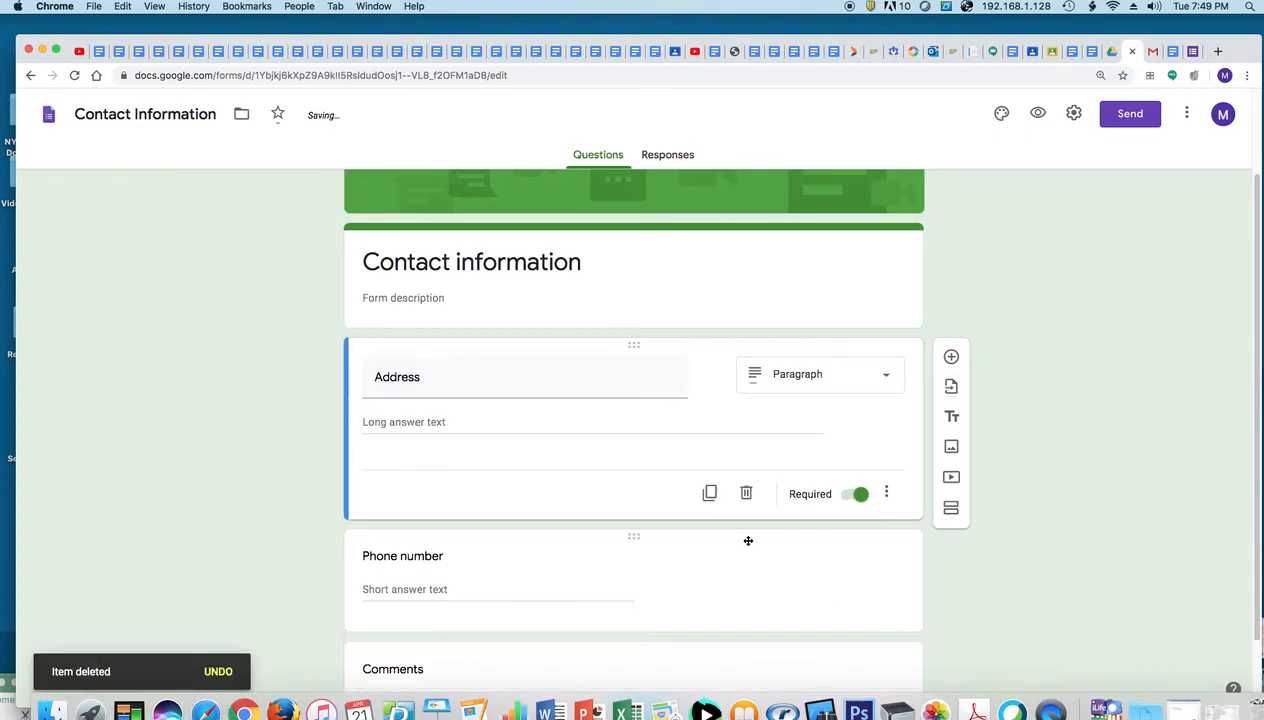
pyautogui.click(748, 496)
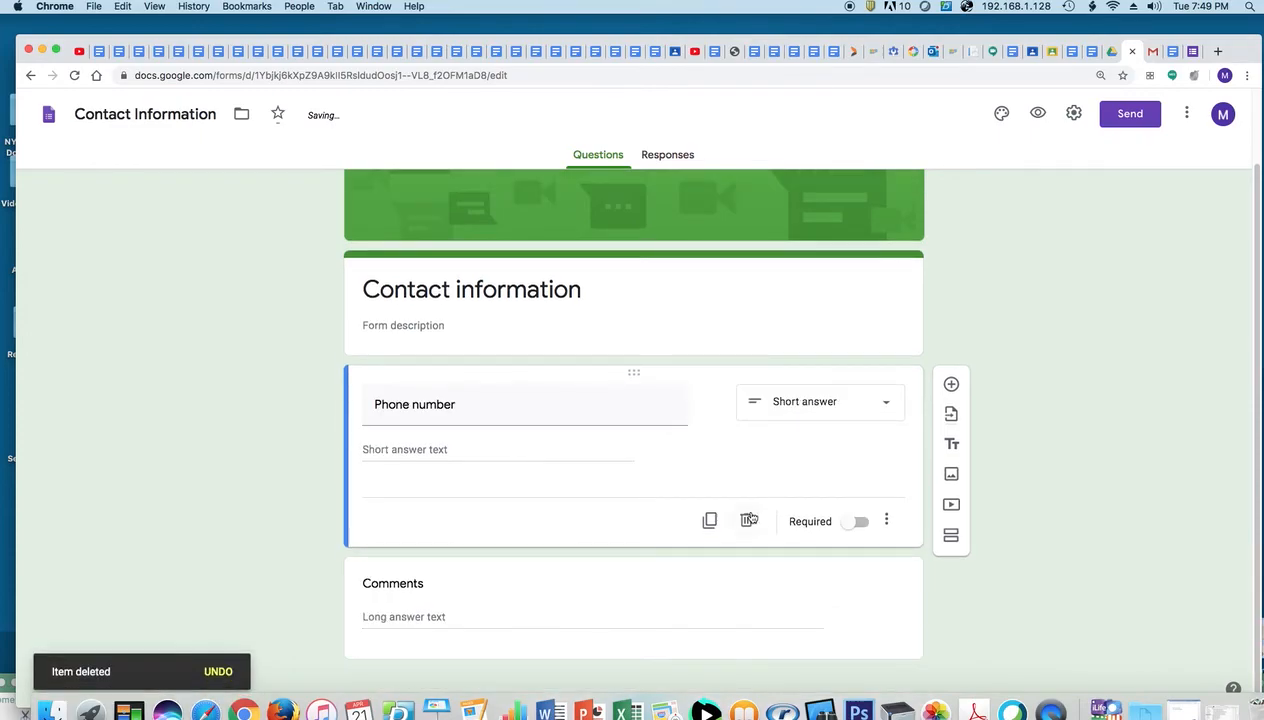
pyautogui.click(746, 521)
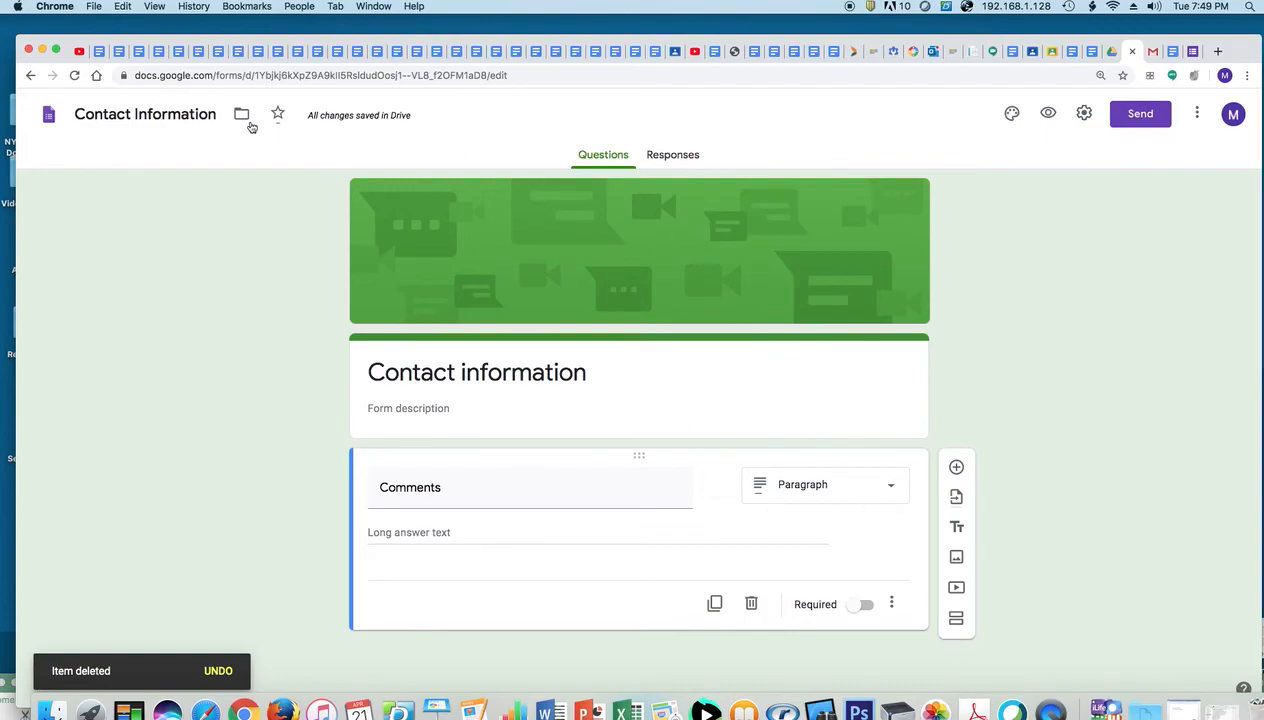
# Rename the form file to 'My Tech Performance Test-Your Name & Class'
pyautogui.click(207, 114)
pyautogui.moveTo(218, 114); pyautogui.dragTo(78, 103)
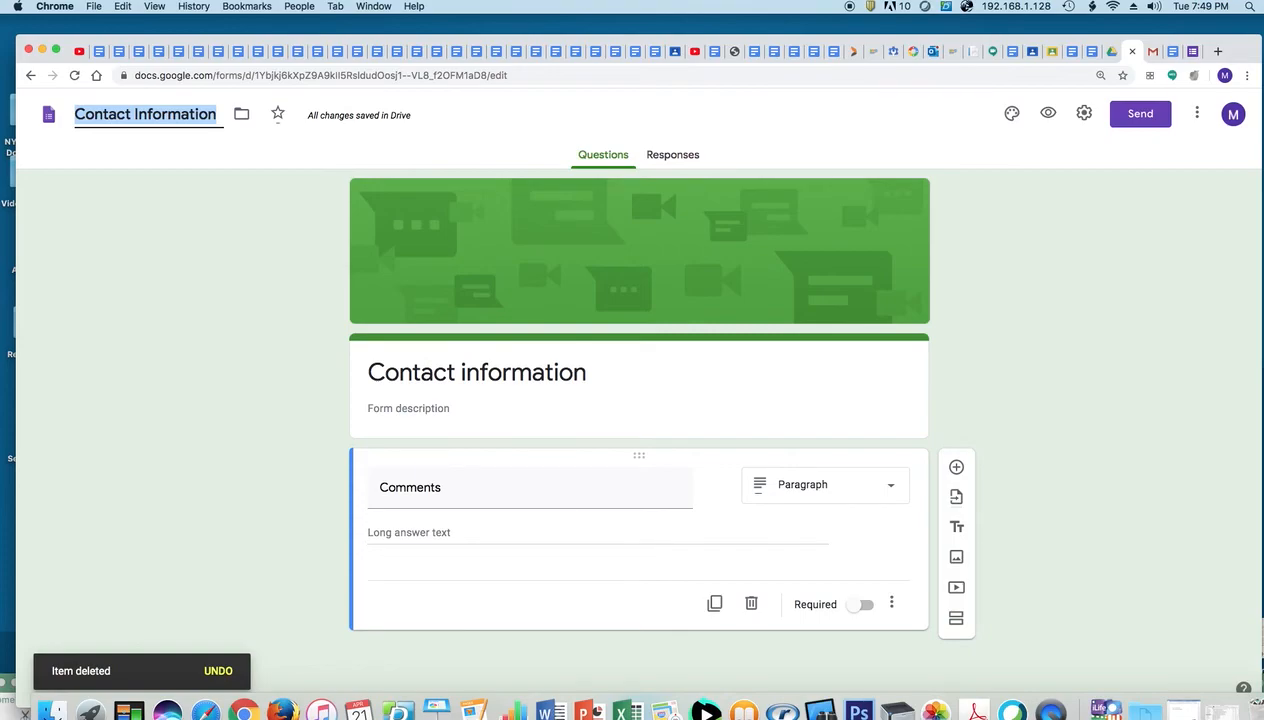
pyautogui.write('My Tech')
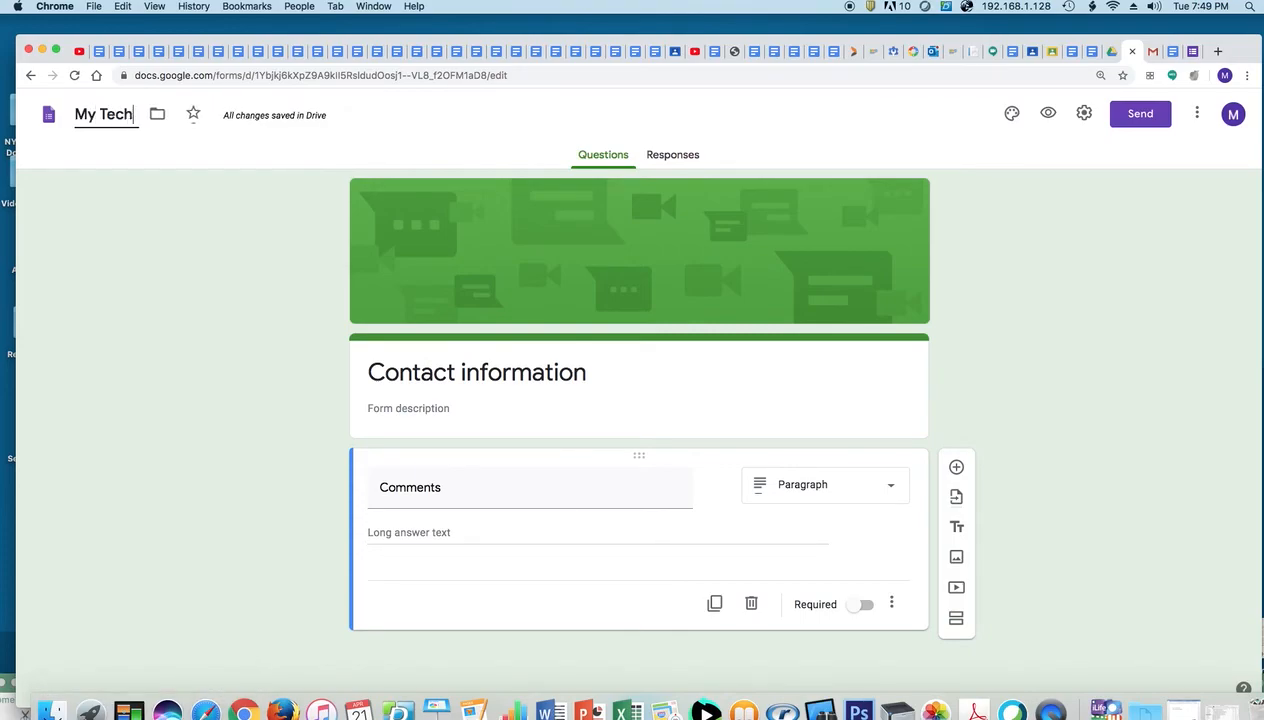
pyautogui.write(' Perfo')
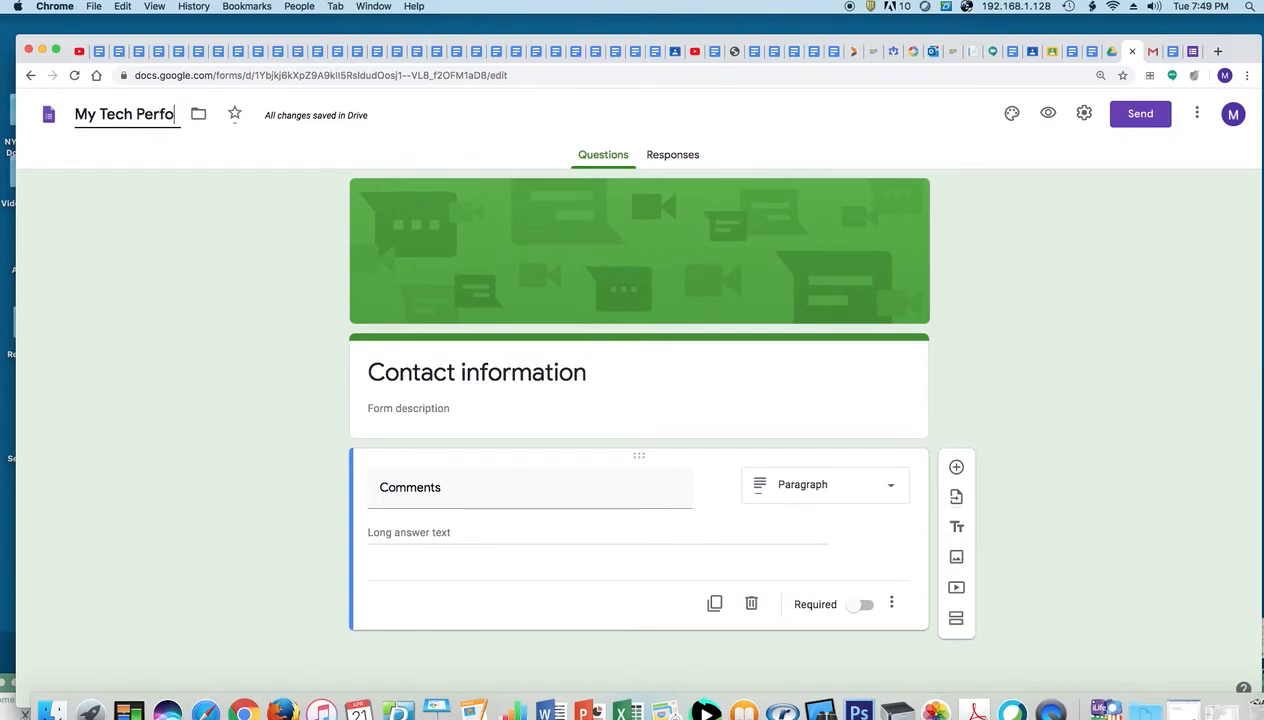
pyautogui.write('rmac')
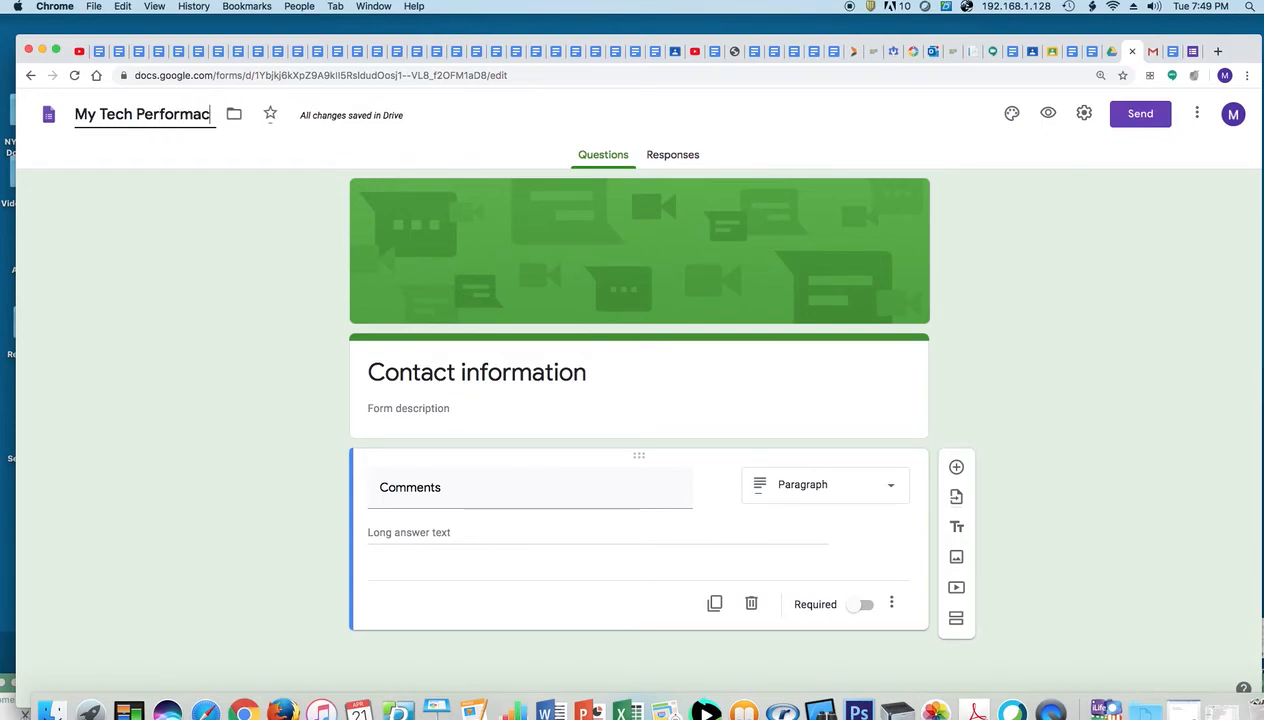
pyautogui.press('BackSpace')
pyautogui.write('b')
pyautogui.press('BackSpace')
pyautogui.write('nce Test-Your Name & Class')
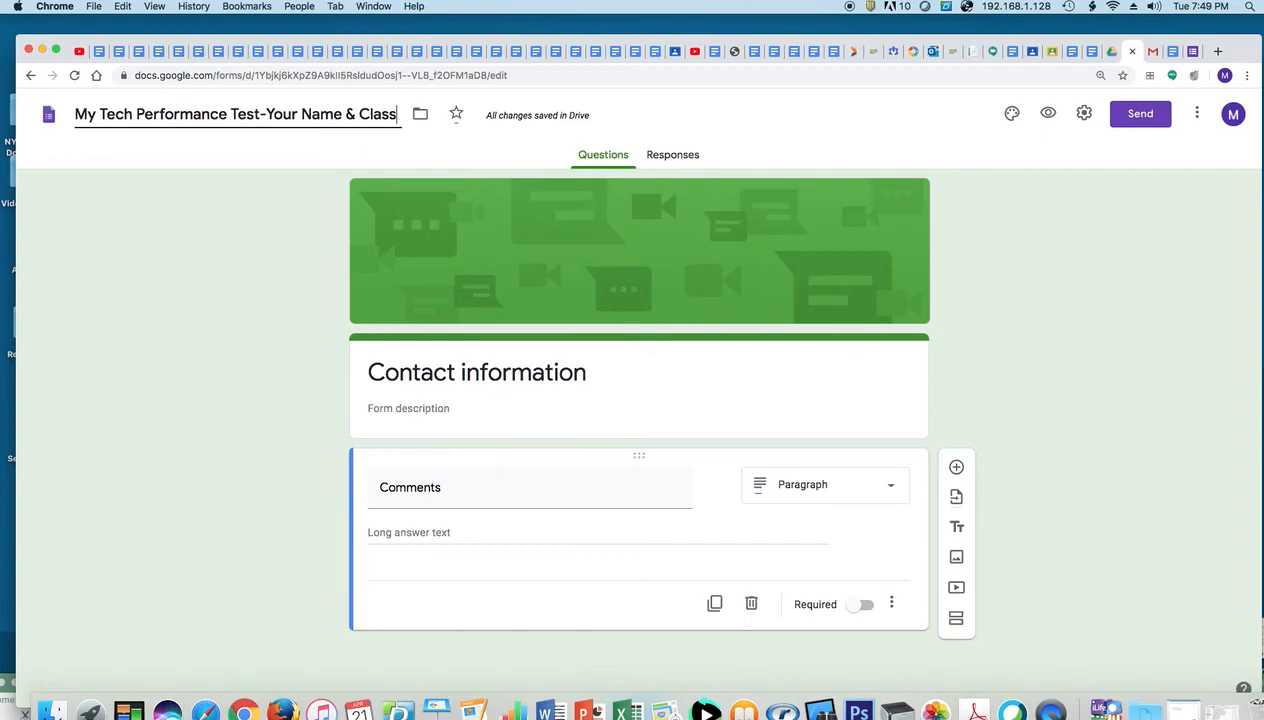
pyautogui.tripleClick(573, 373)
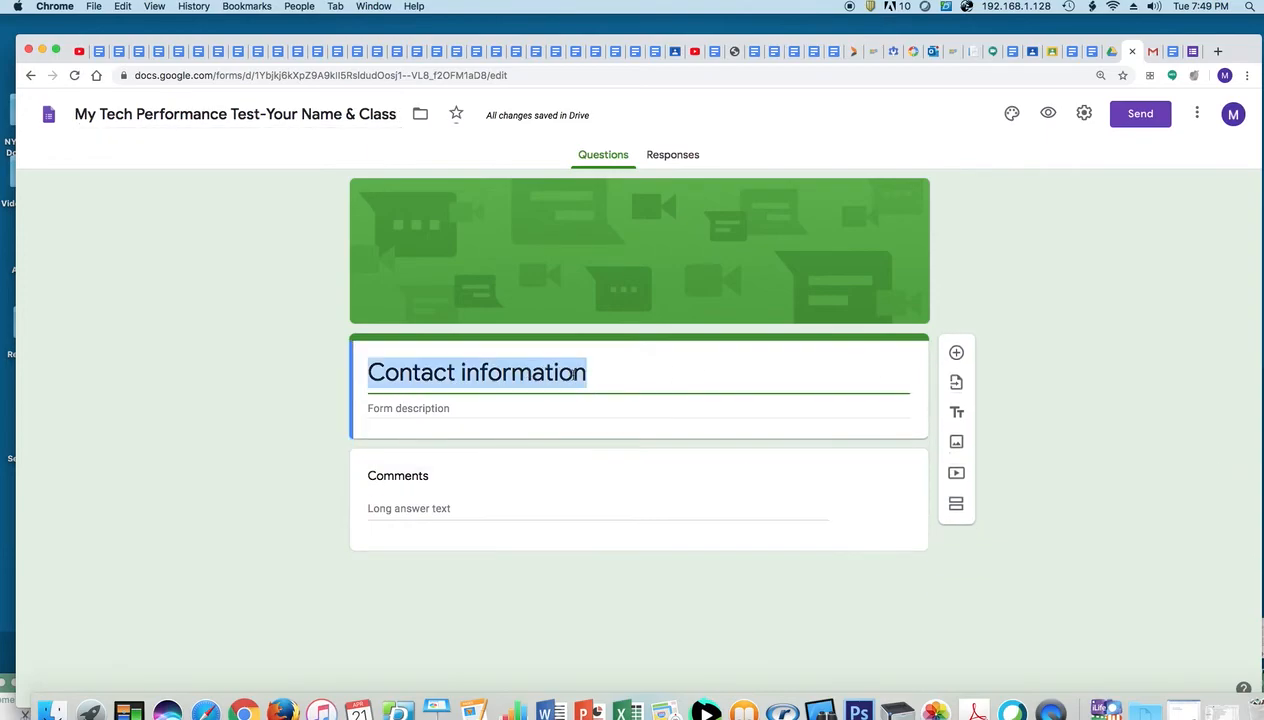
# Replace the 'Contact information' heading with the title 'Tech Performance Test'
pyautogui.click(217, 113)
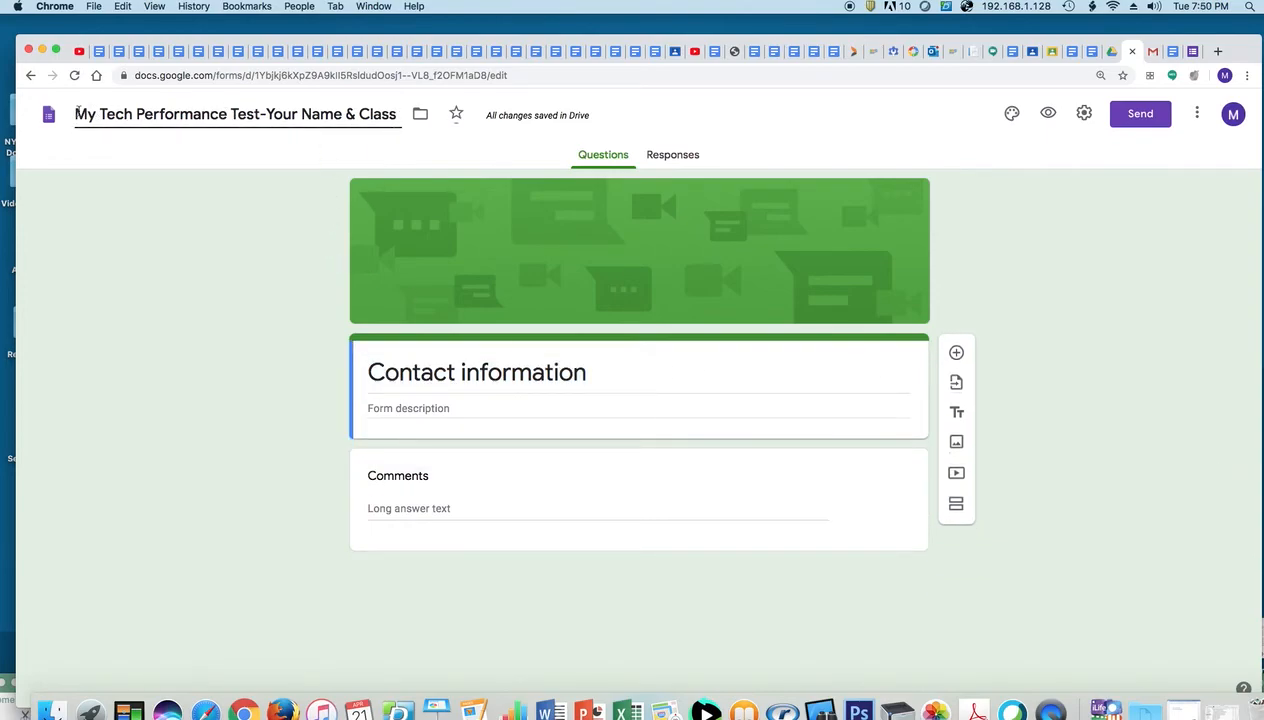
pyautogui.moveTo(101, 114); pyautogui.dragTo(262, 116)
pyautogui.press('super+c')
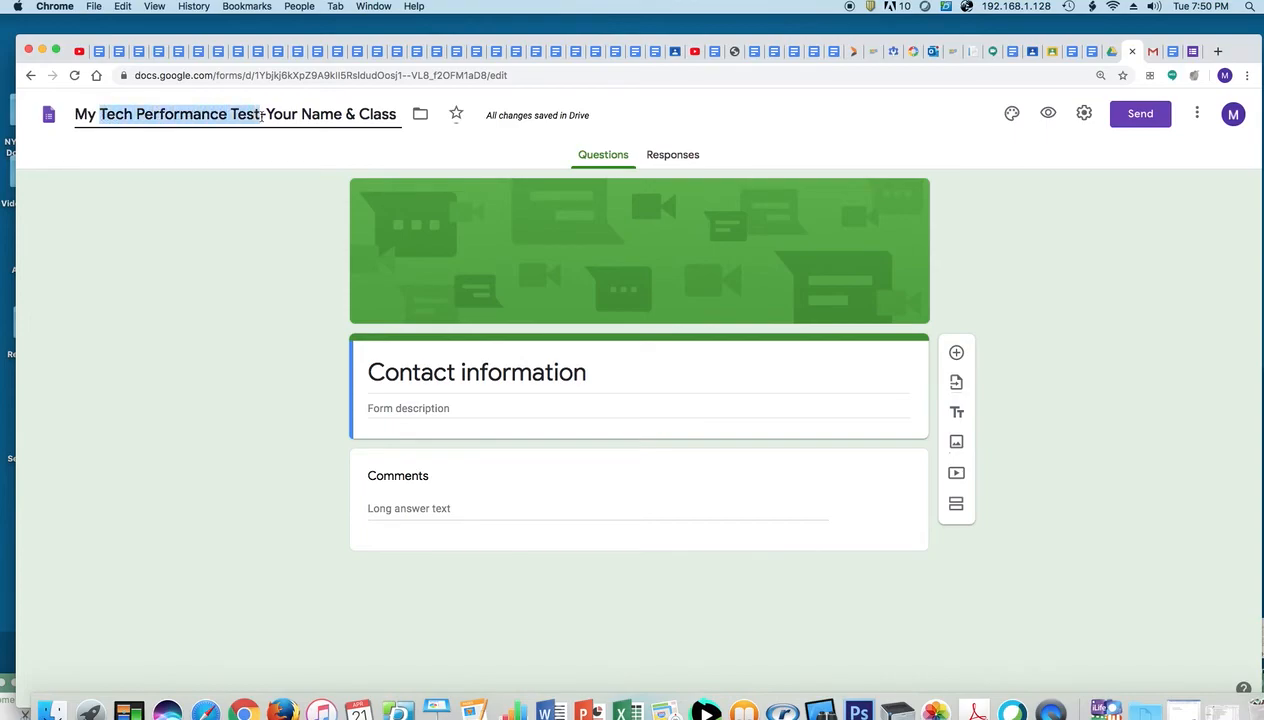
pyautogui.click(372, 373)
pyautogui.press('super+v')
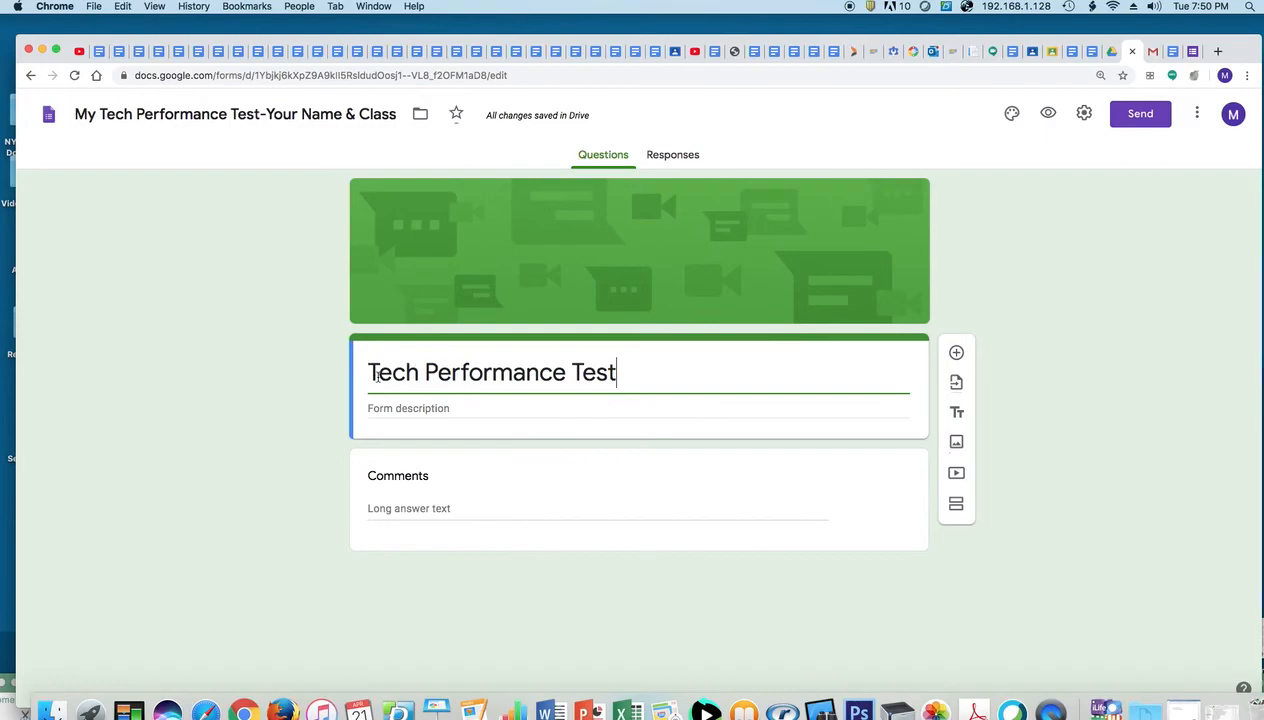
# Enter 'Directions' as the form description, then bring up the blank Untitled form
pyautogui.click(390, 410)
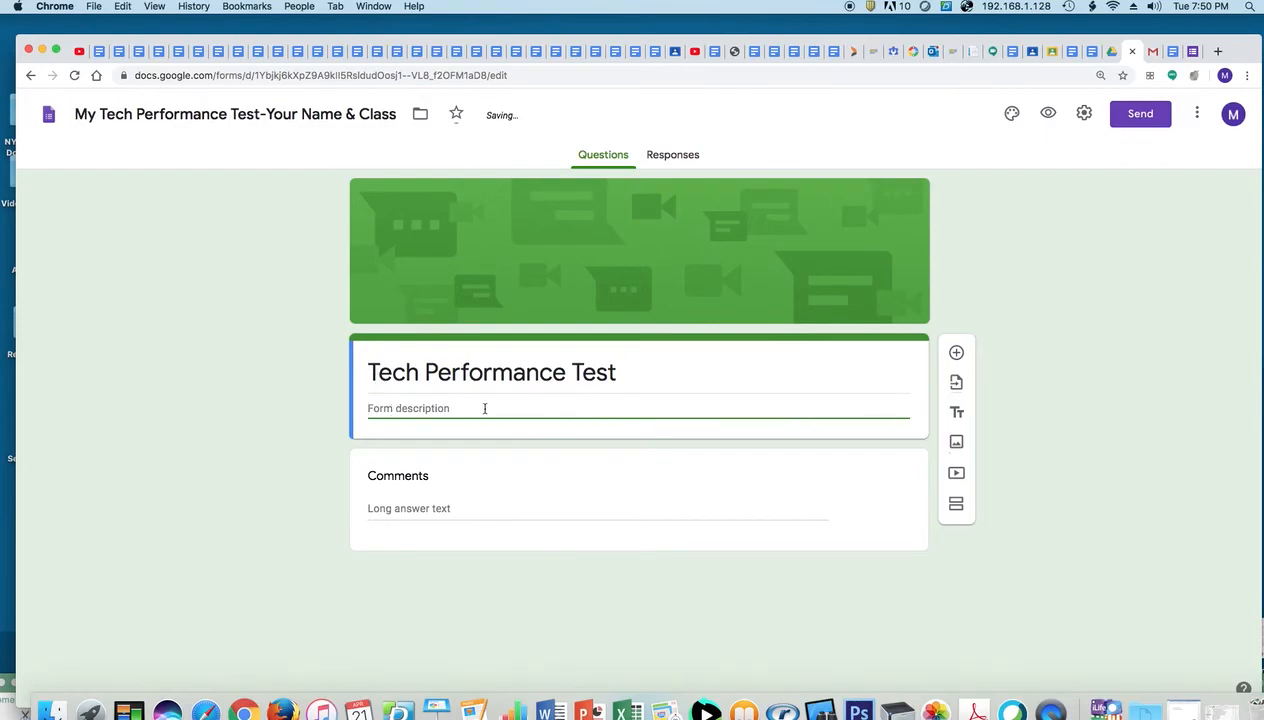
pyautogui.write('Directions:')
pyautogui.click(618, 502)
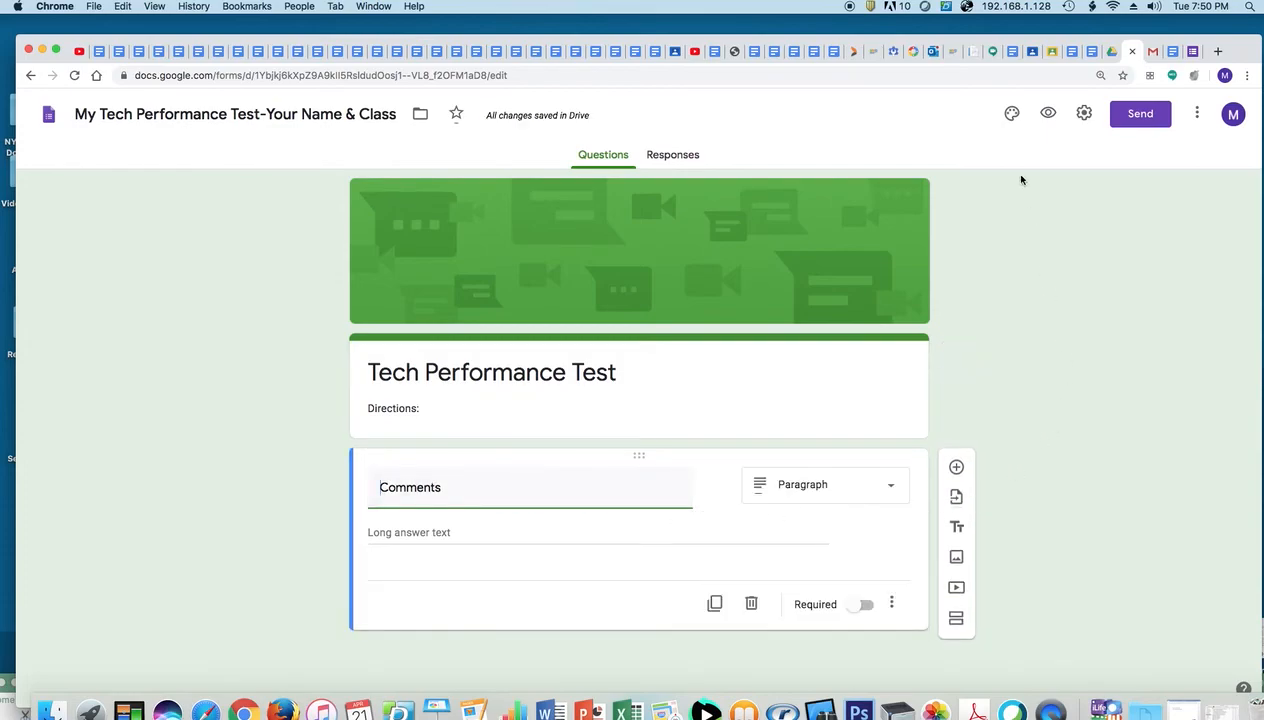
pyautogui.click(1191, 58)
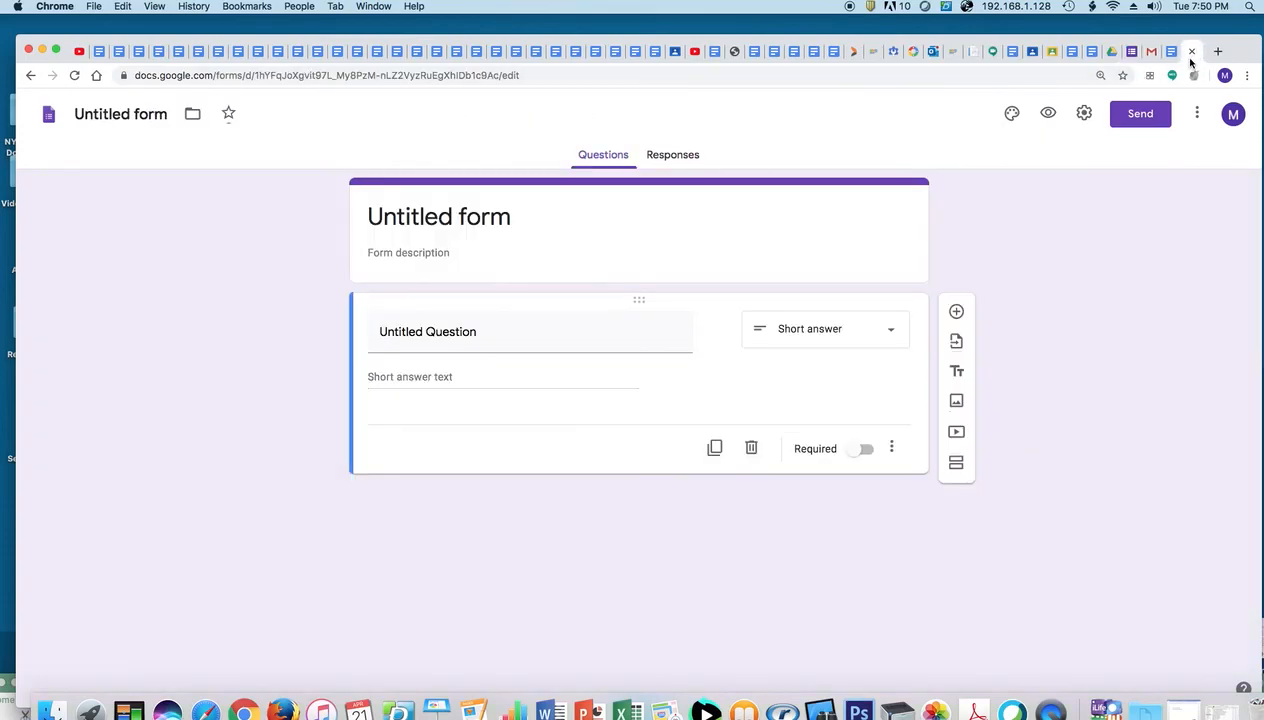
# Replace the Comments question title with '1.Your Name & Class:' copied from the assessment document
pyautogui.click(1174, 52)
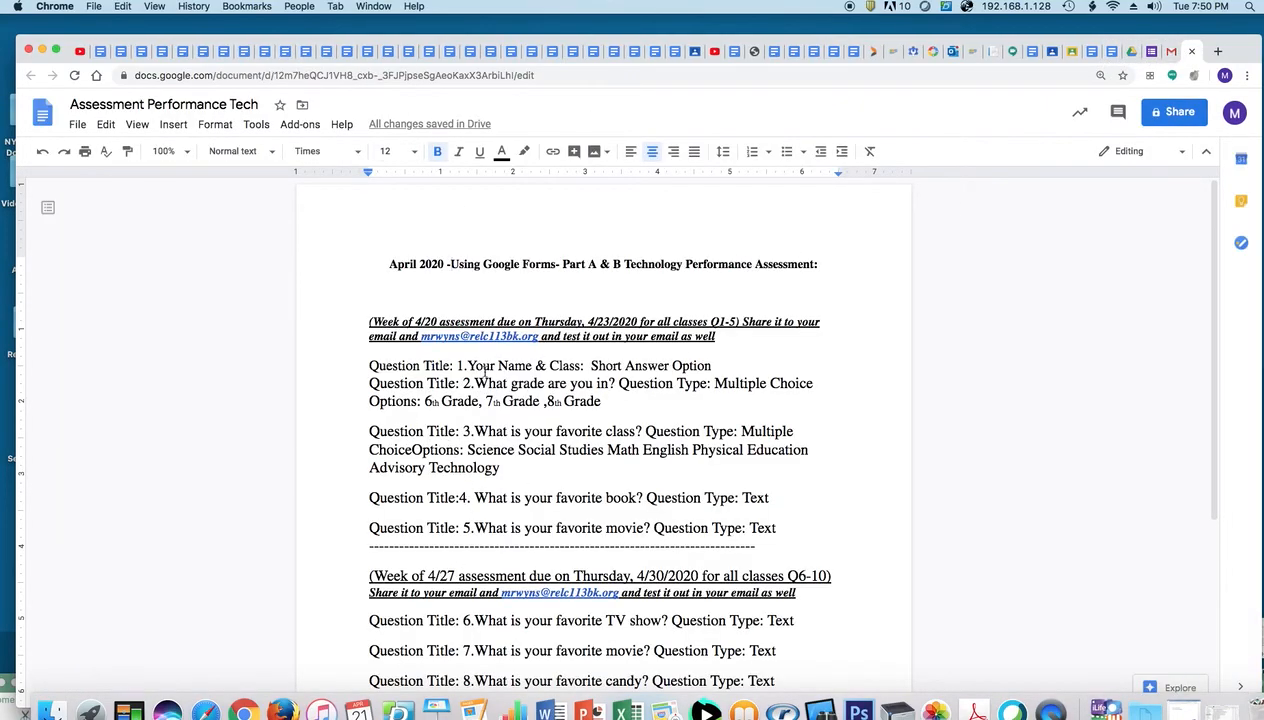
pyautogui.moveTo(457, 365); pyautogui.dragTo(577, 381)
pyautogui.press('super+c')
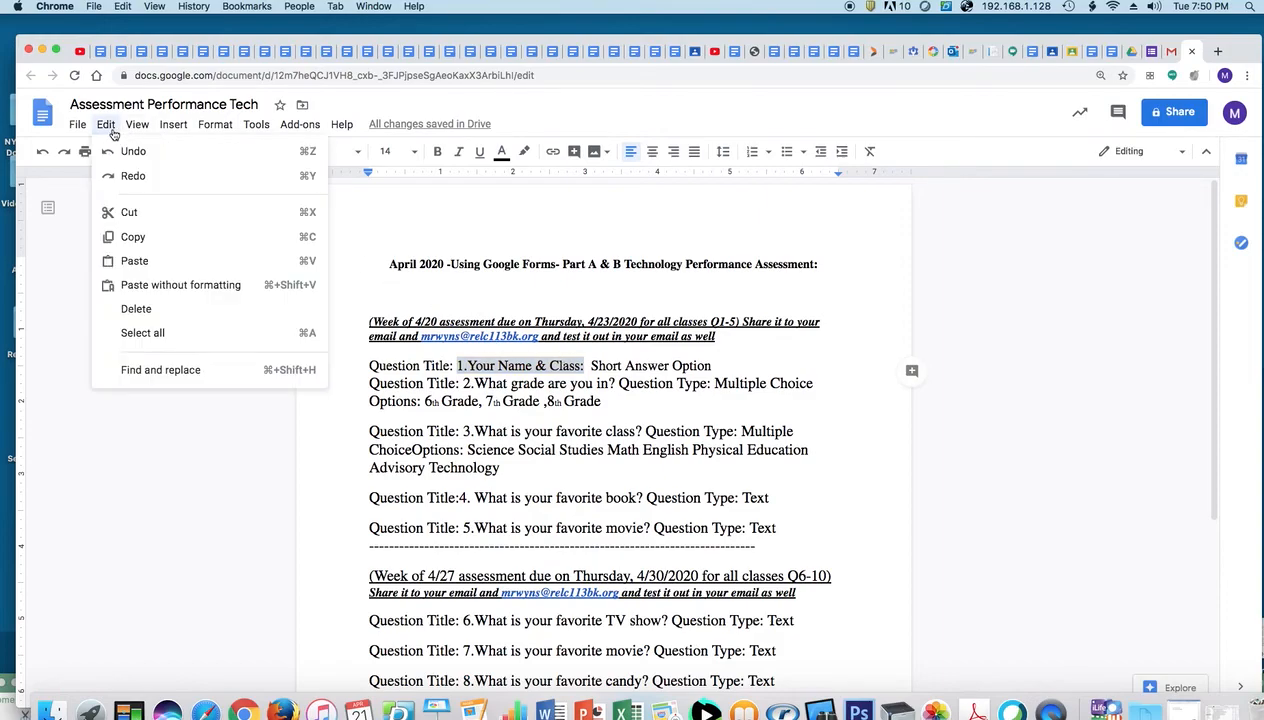
pyautogui.click(158, 239)
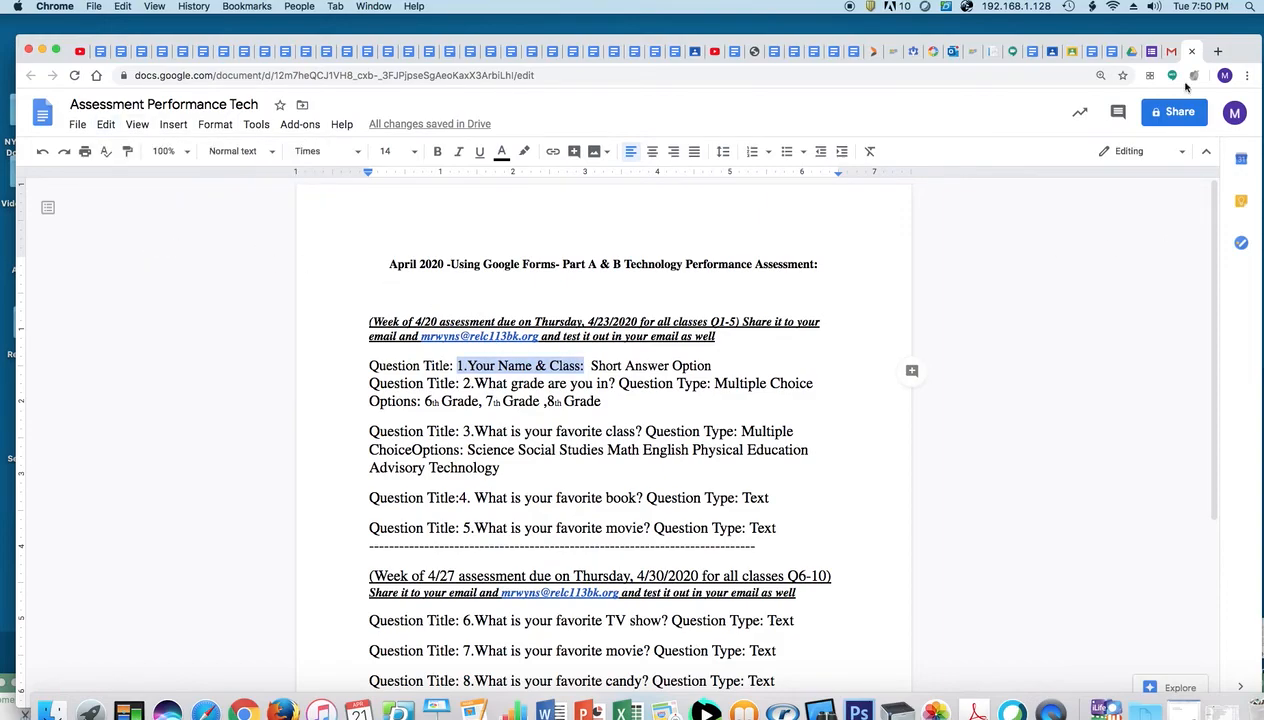
pyautogui.click(1141, 51)
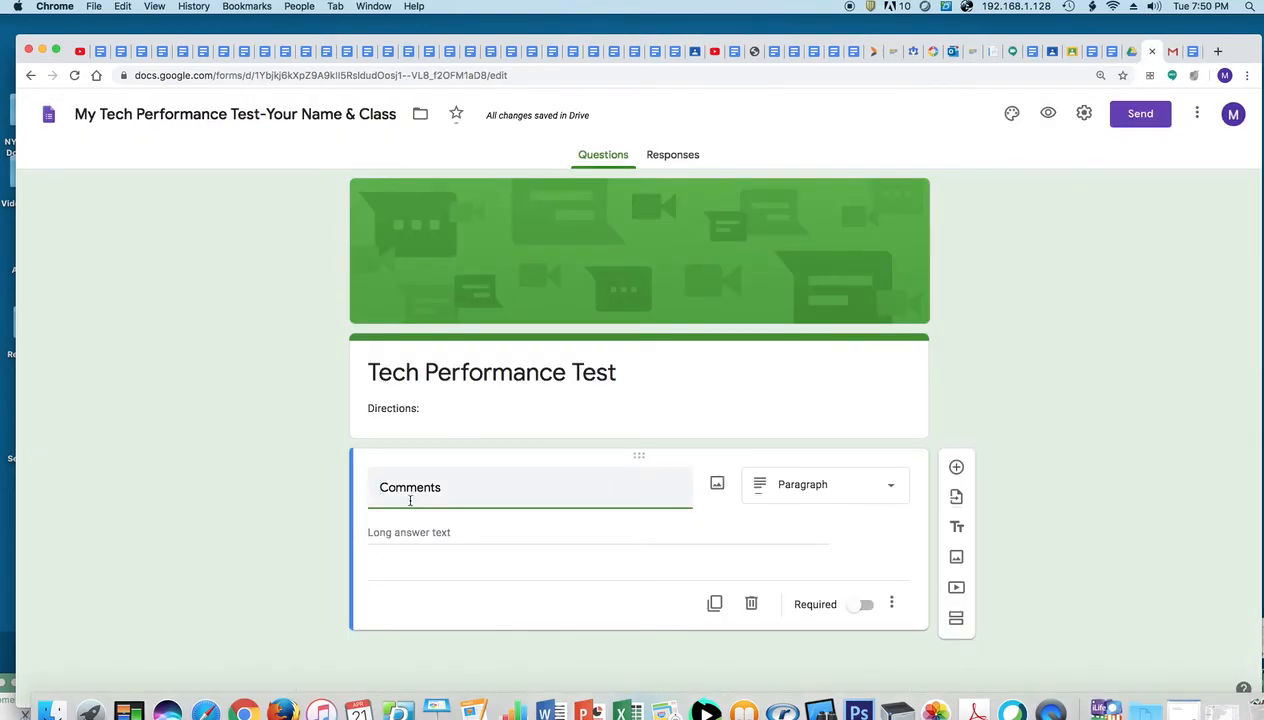
pyautogui.moveTo(437, 488); pyautogui.dragTo(369, 486)
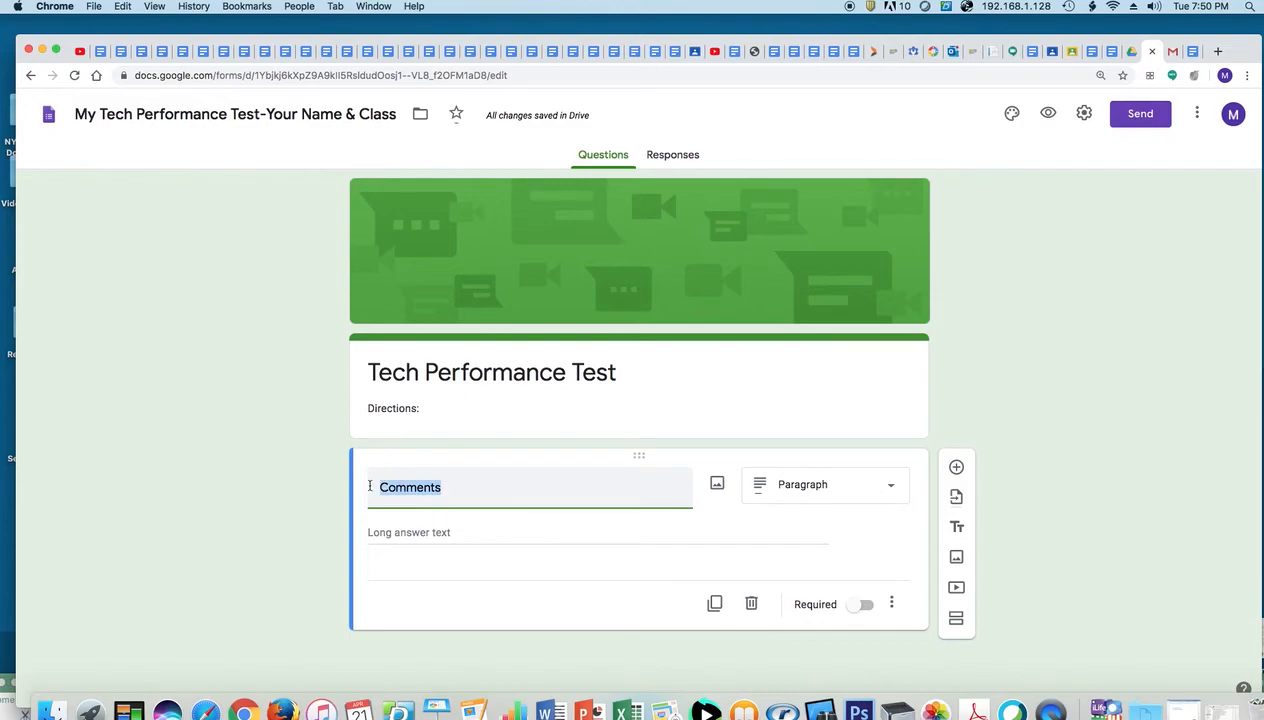
pyautogui.press('BackSpace')
pyautogui.press('super+v')
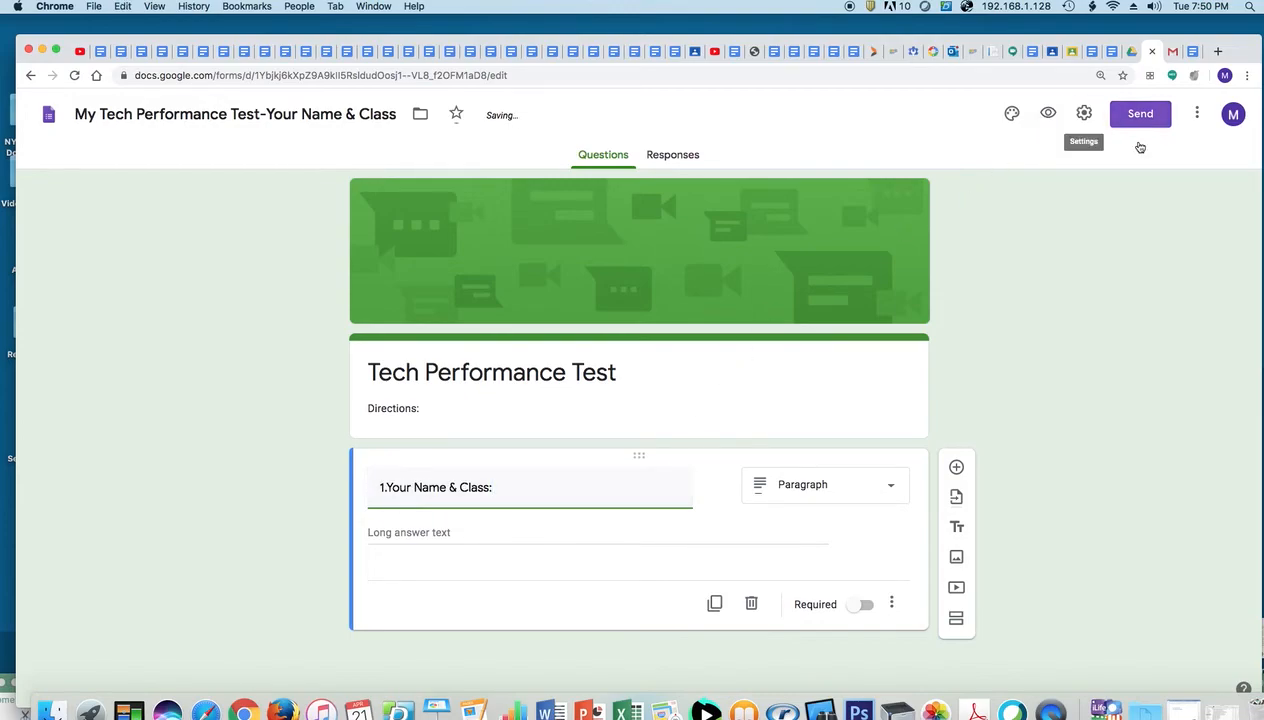
# Make question 1 a required Short answer question
pyautogui.click(1189, 54)
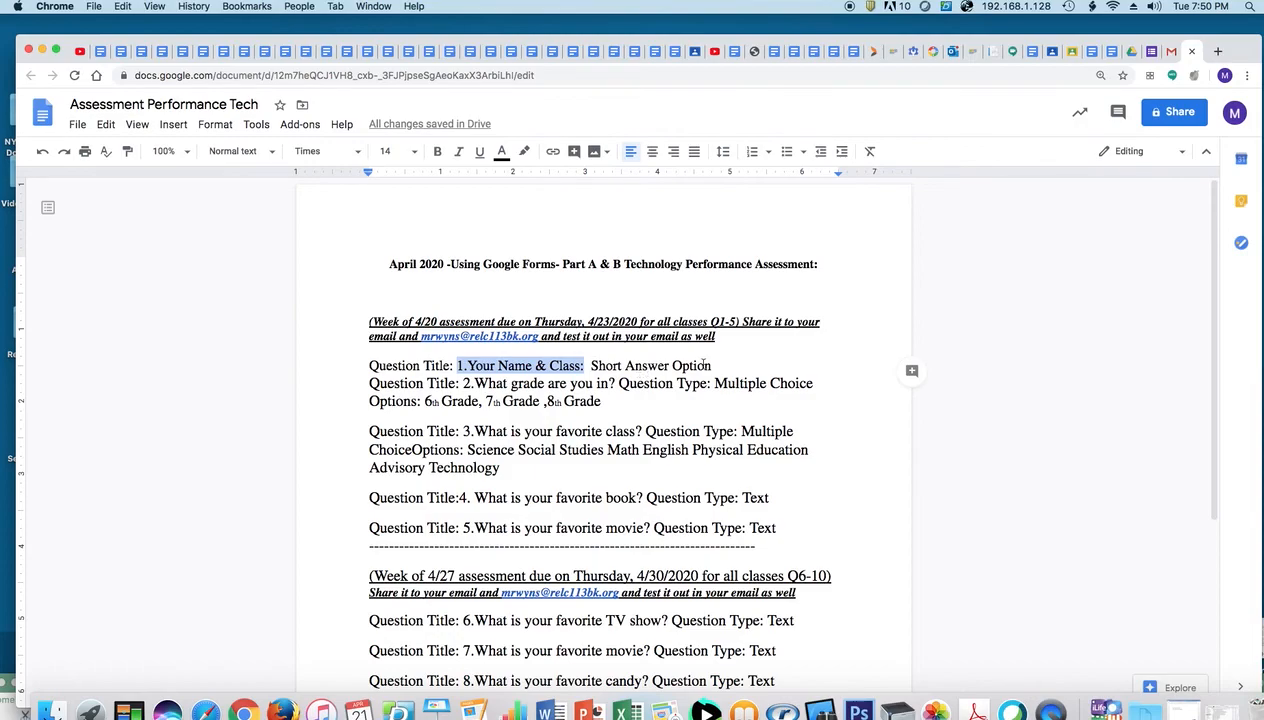
pyautogui.click(1137, 51)
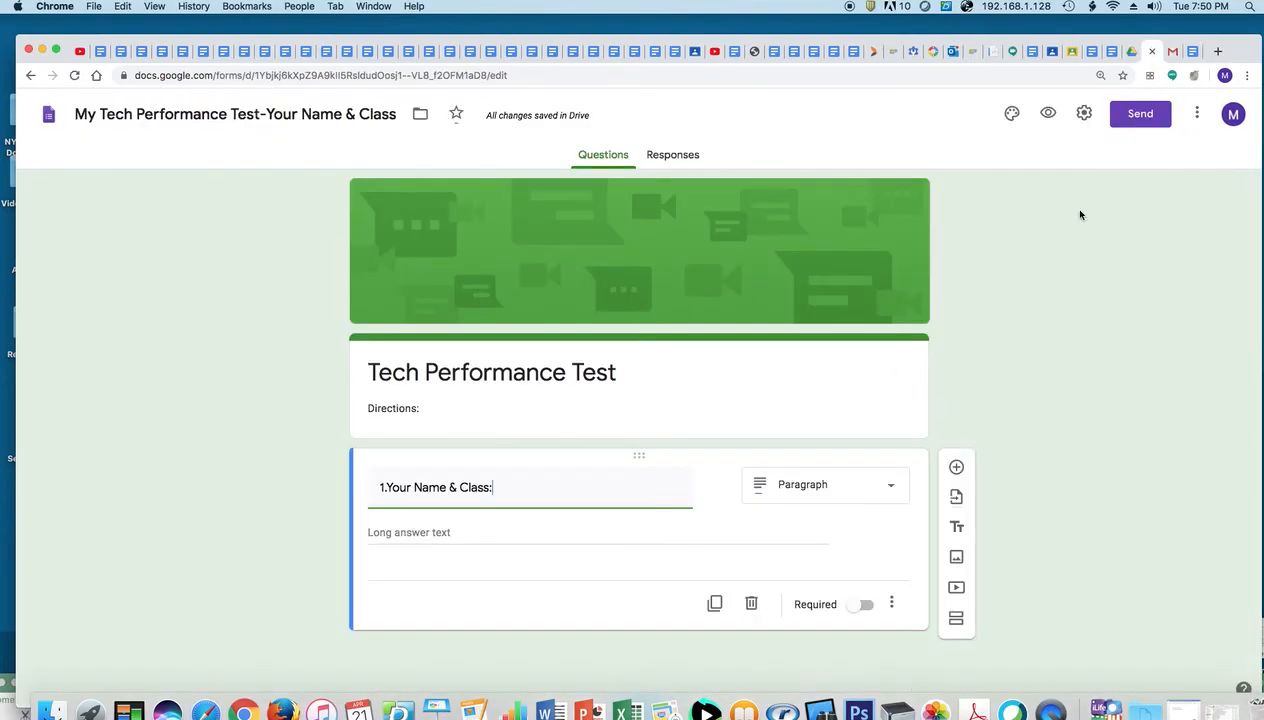
pyautogui.click(886, 502)
pyautogui.click(830, 266)
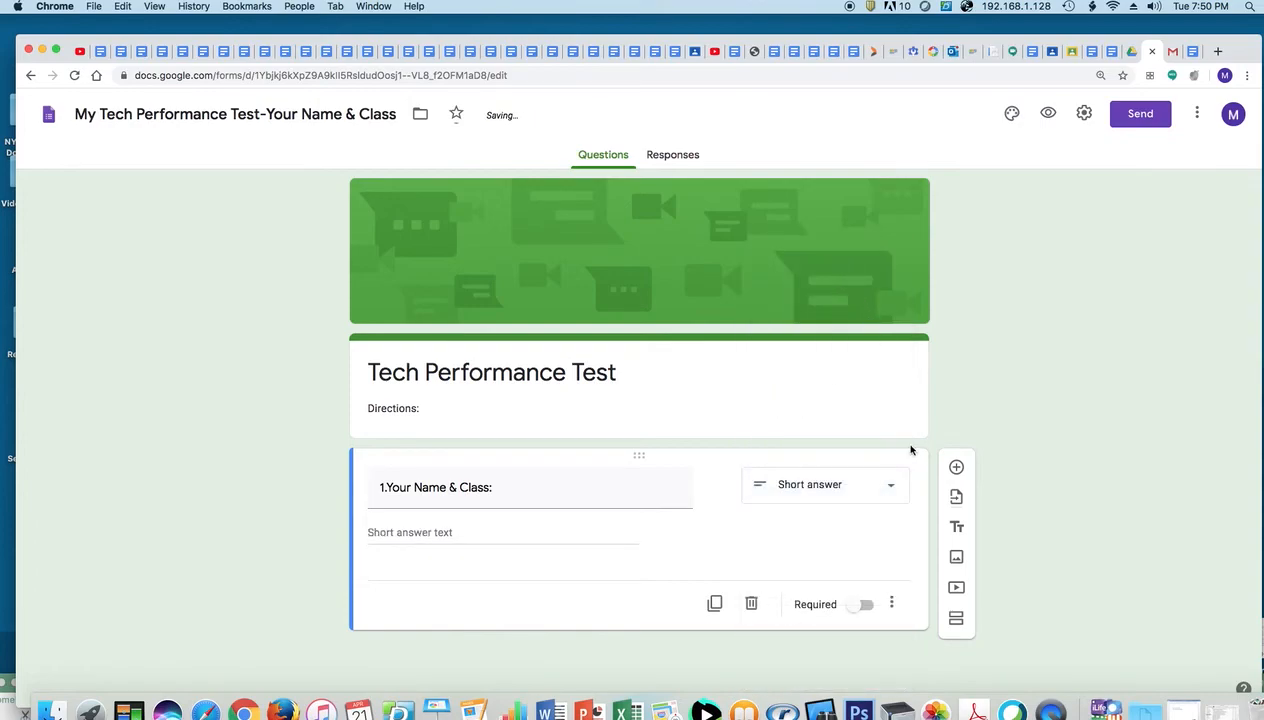
pyautogui.click(865, 606)
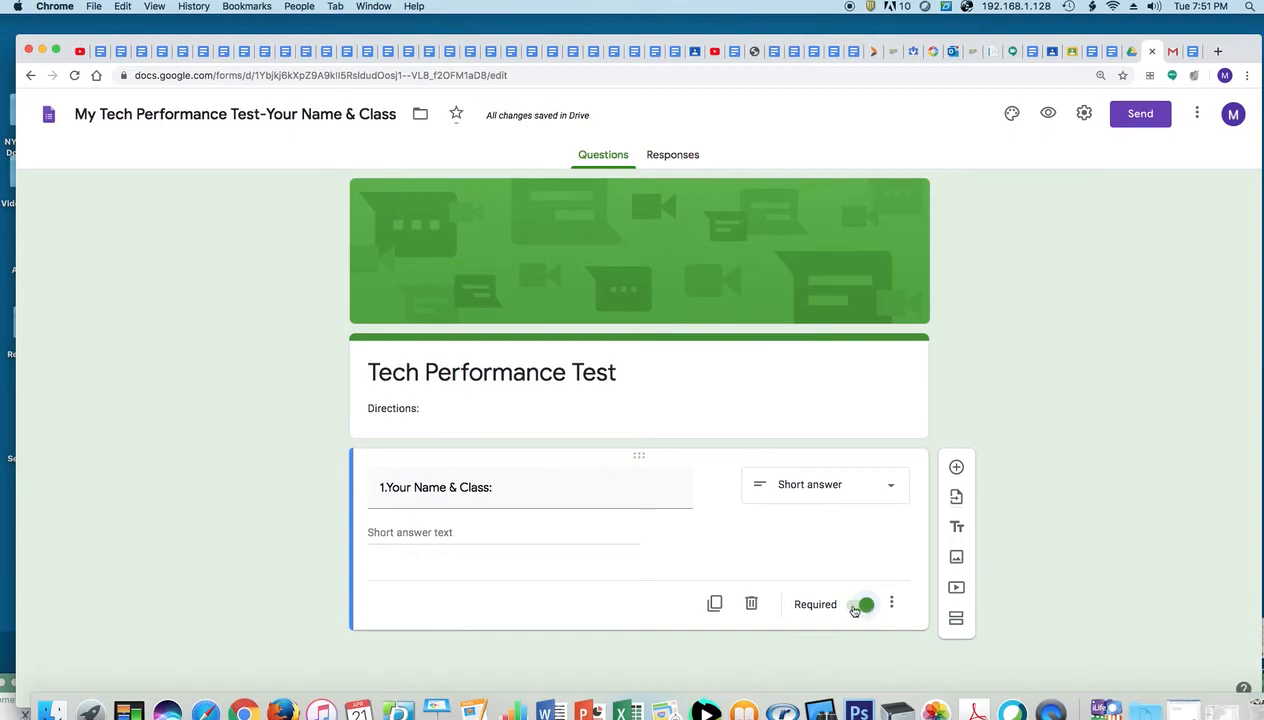
# Add a new question titled '2.What grade are you in?' copied from the assessment document
pyautogui.click(957, 469)
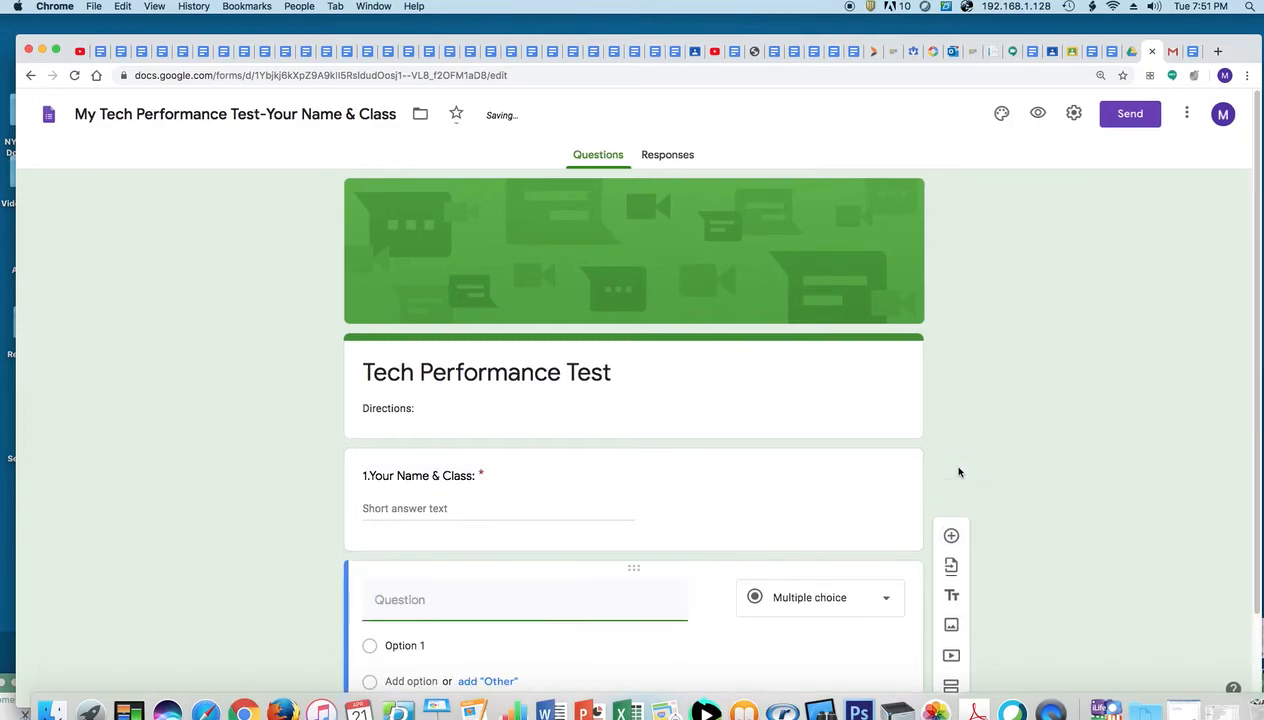
pyautogui.click(1190, 54)
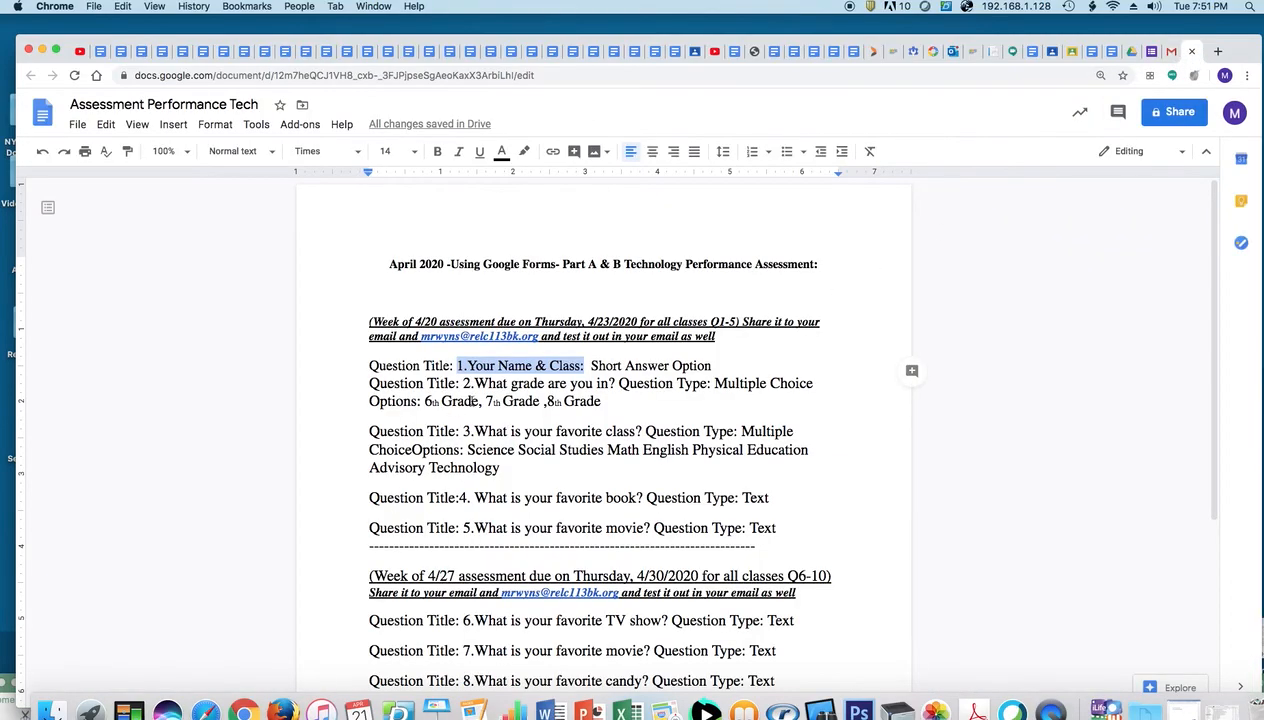
pyautogui.moveTo(463, 385); pyautogui.dragTo(618, 387)
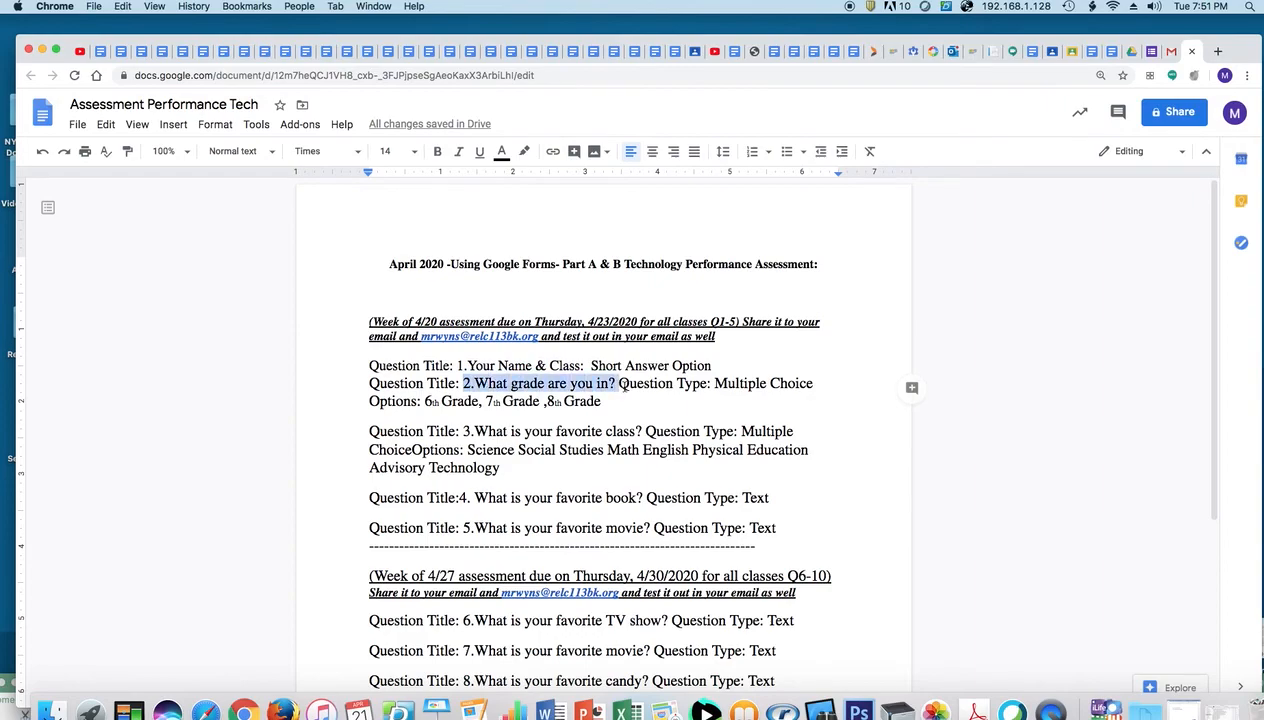
pyautogui.click(105, 124)
pyautogui.click(149, 240)
pyautogui.click(1137, 51)
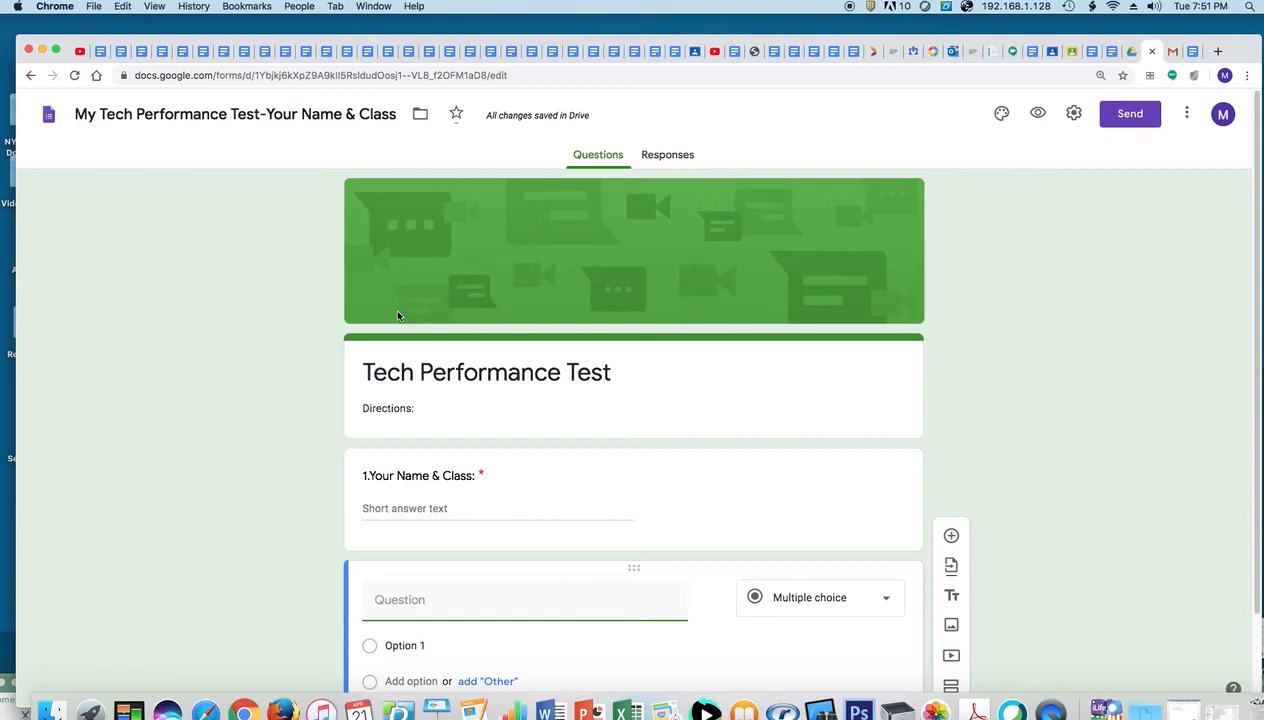
pyautogui.press('super+v')
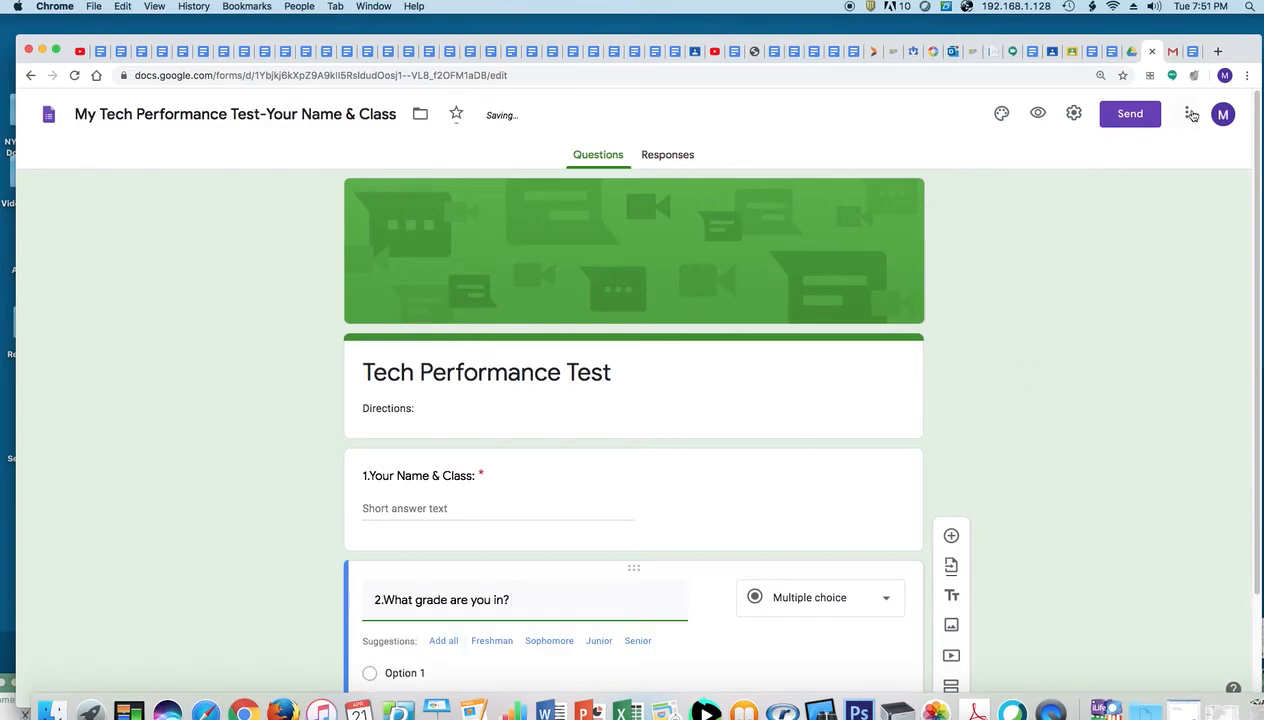
# Check the grade options in the assessment document and select the Option 1 text
pyautogui.click(1190, 52)
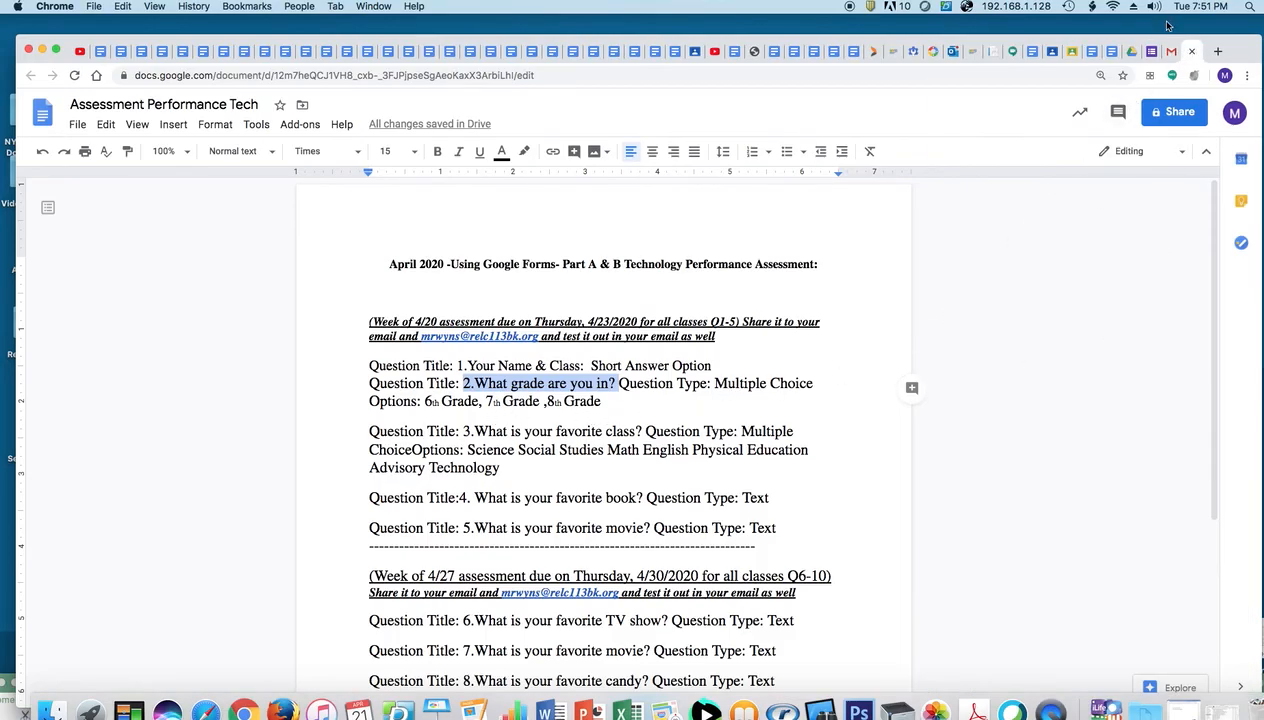
pyautogui.click(1140, 52)
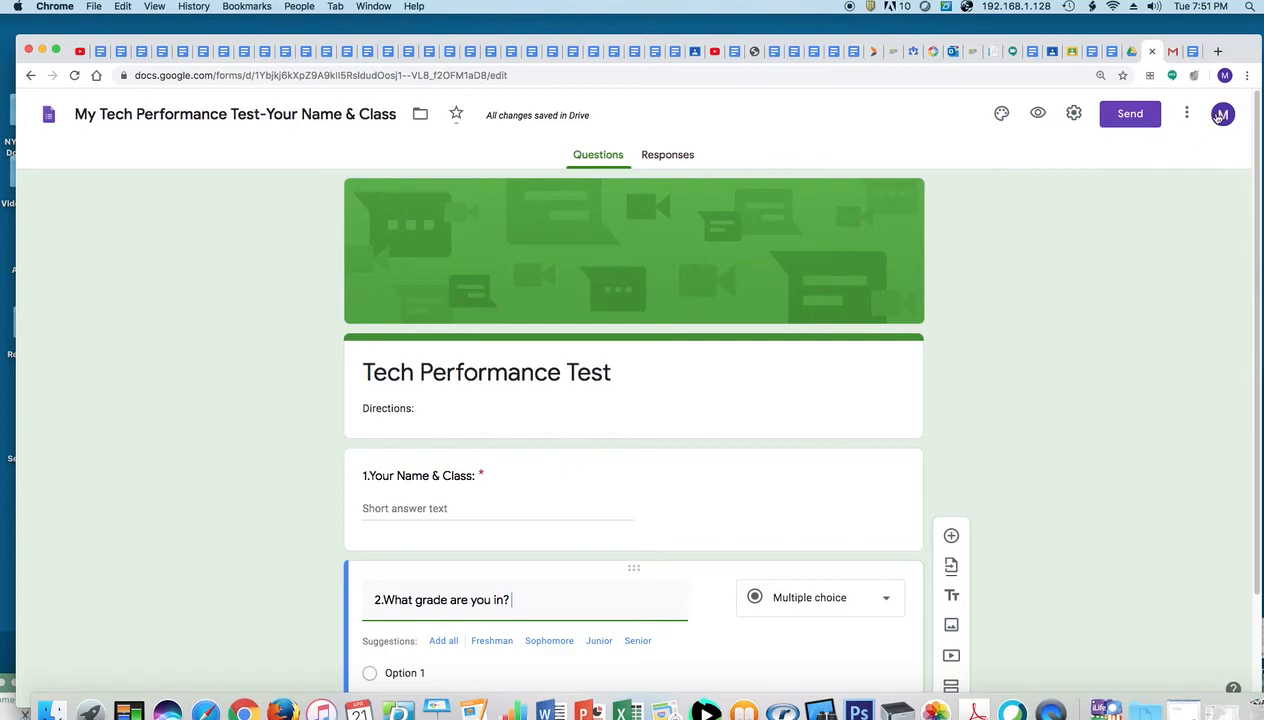
pyautogui.click(1182, 52)
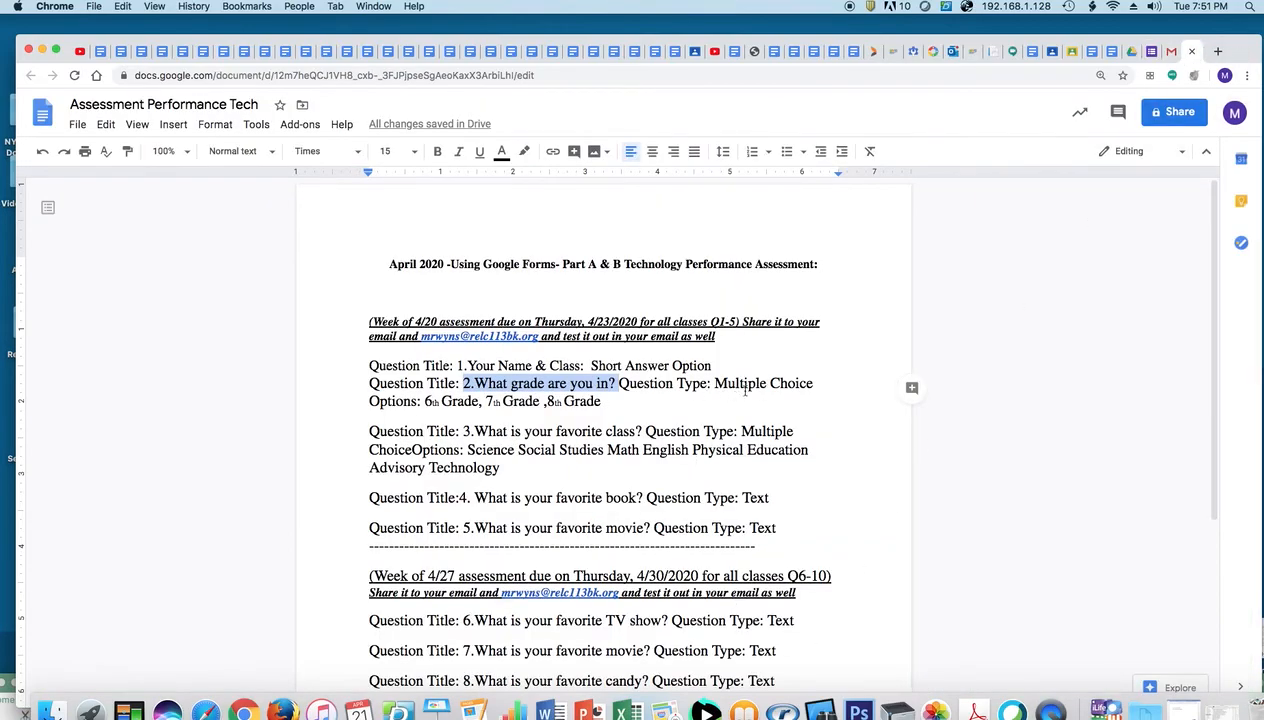
pyautogui.click(1140, 52)
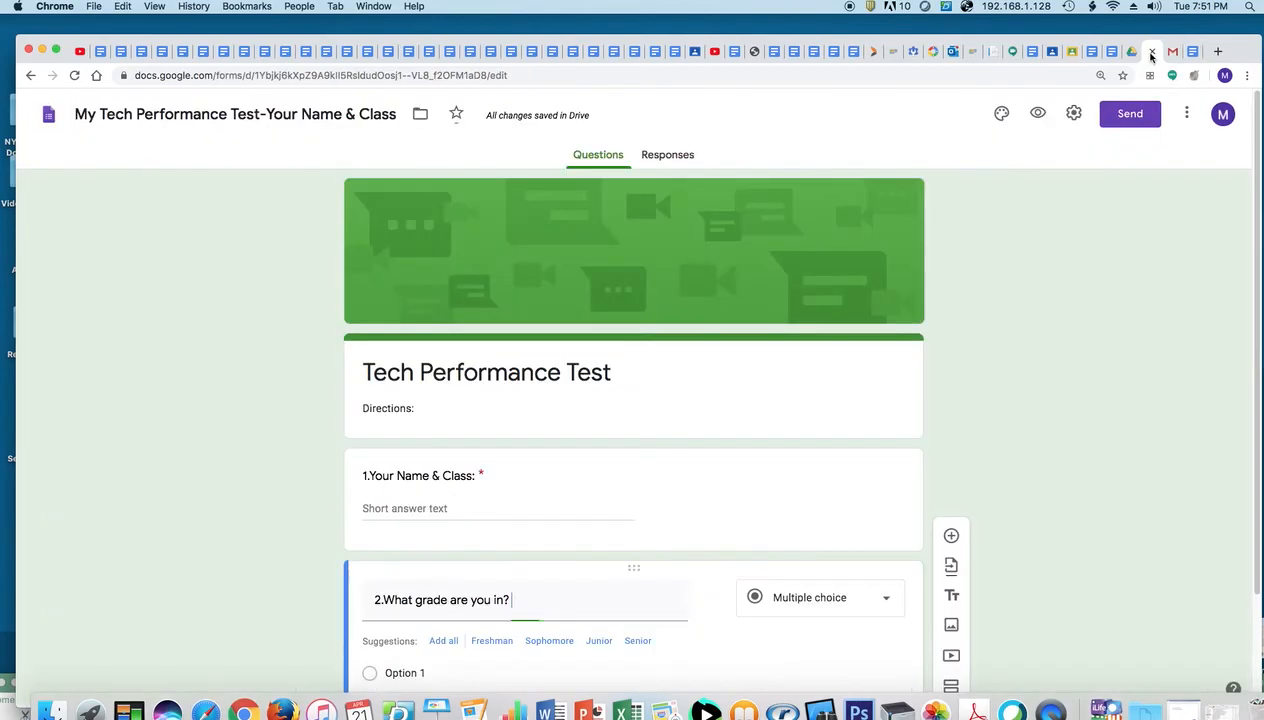
pyautogui.scroll(-3, 1249, 318)
pyautogui.click(421, 539)
# Give question 2 the choices 6th Grade, 7th Grade, 8th Grade plus Other, and make it required
pyautogui.write('6th Grade')
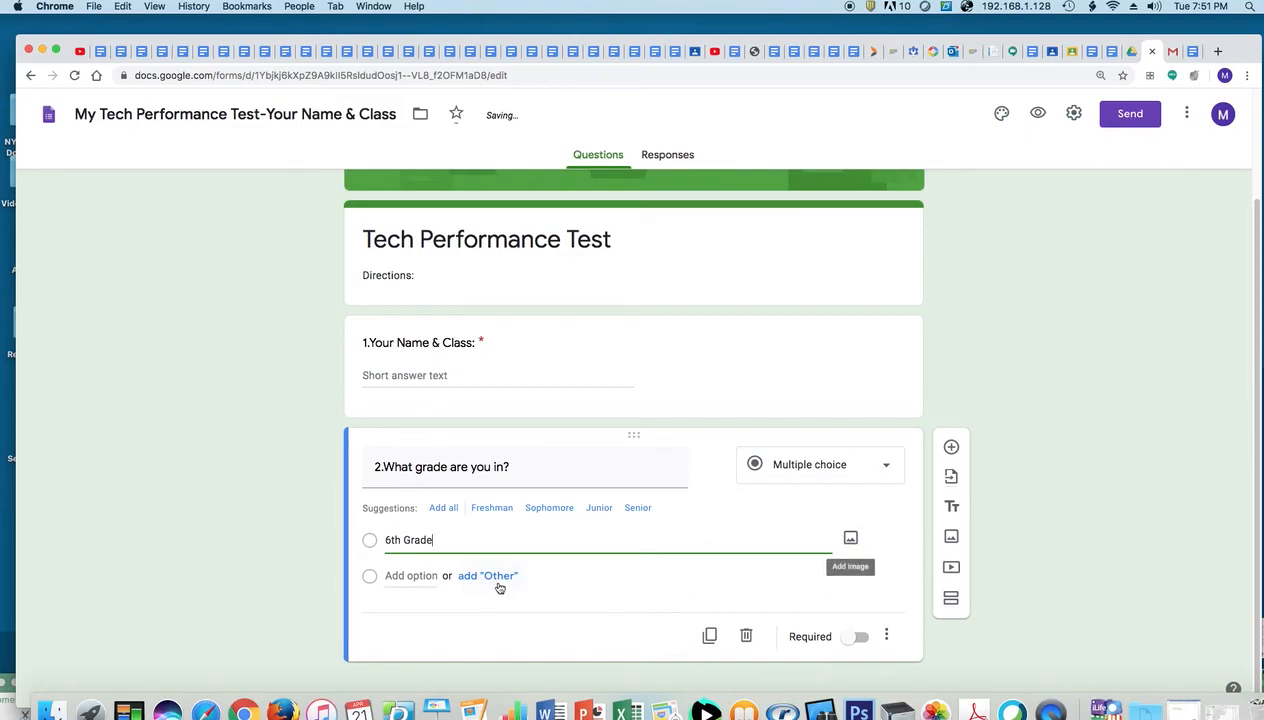
pyautogui.click(499, 582)
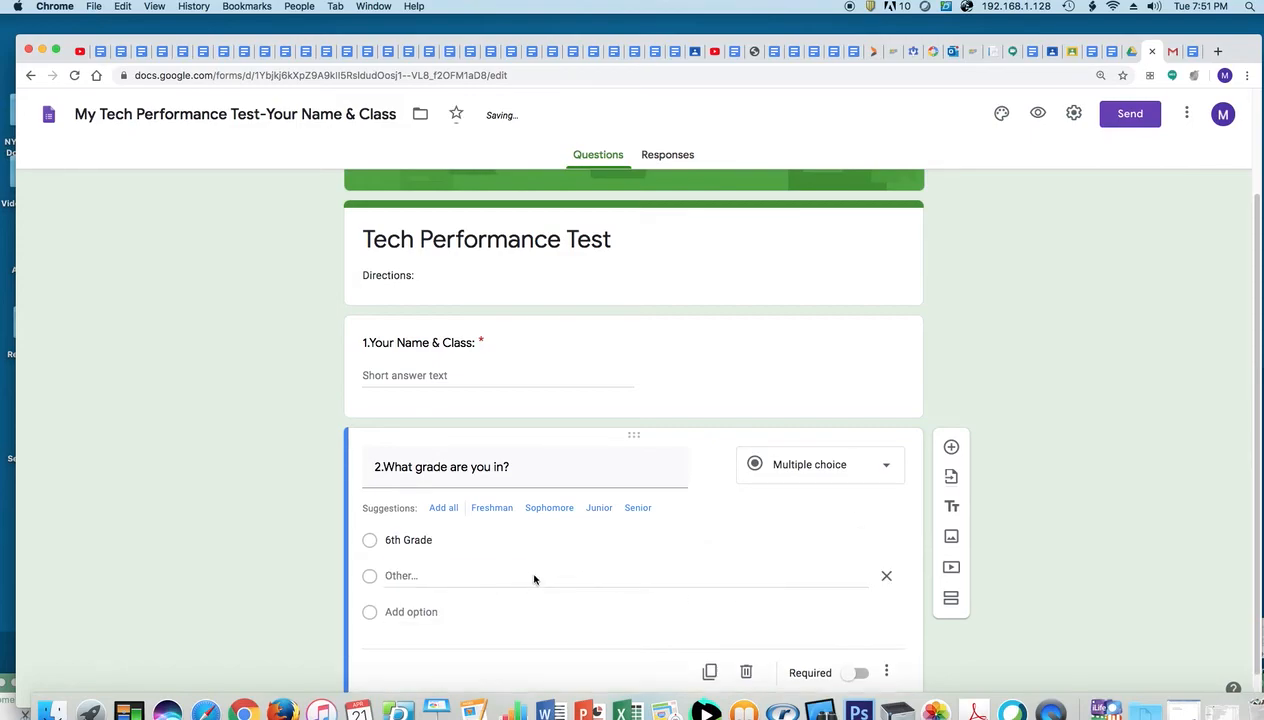
pyautogui.click(411, 612)
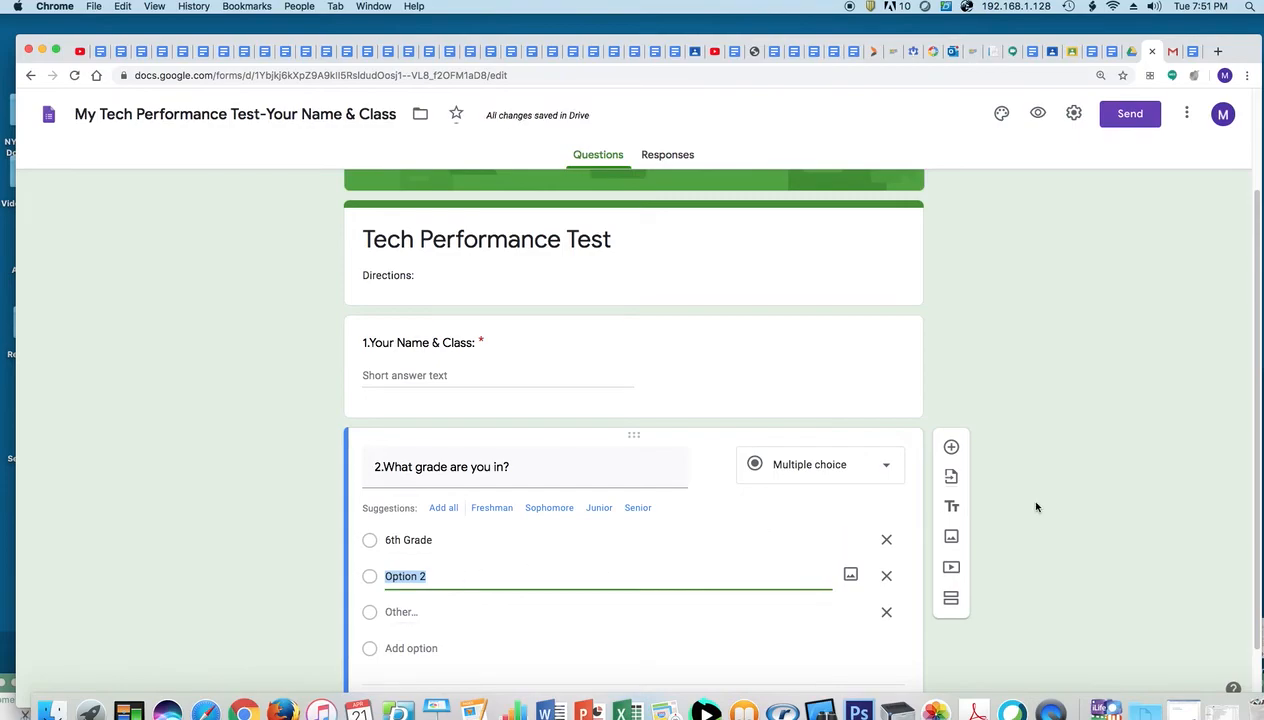
pyautogui.write('7th Grade')
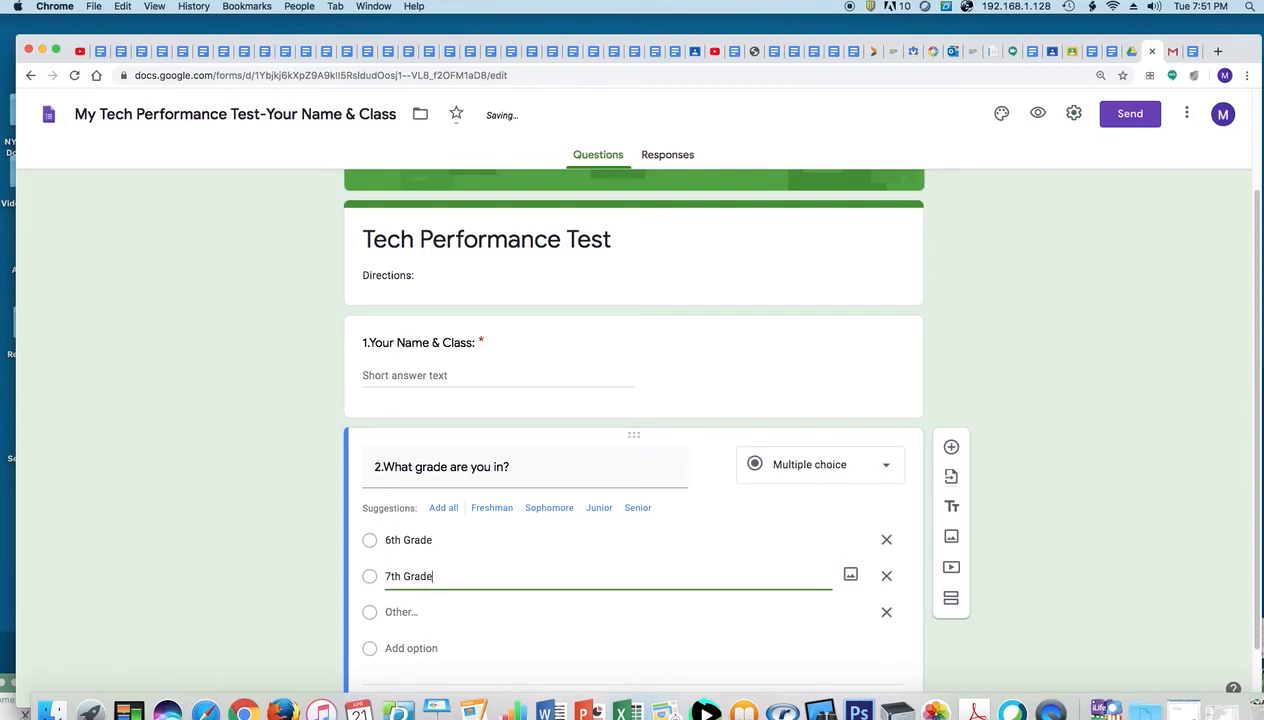
pyautogui.click(392, 608)
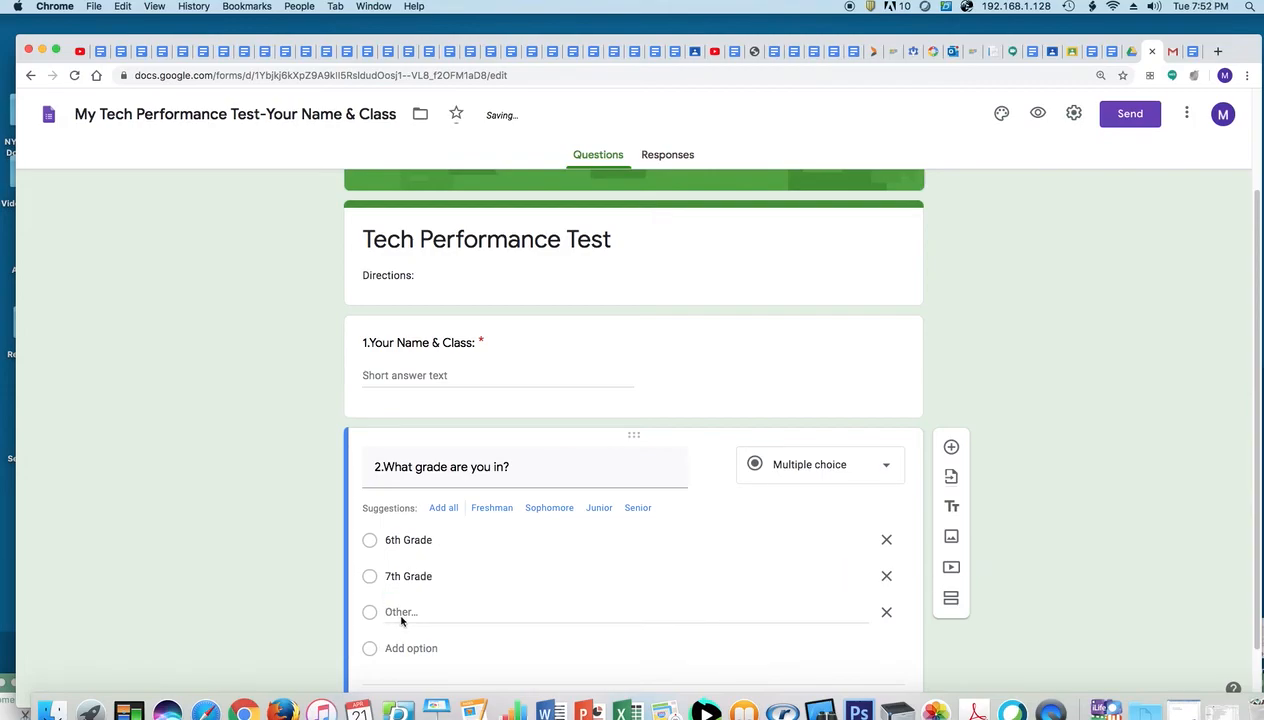
pyautogui.click(416, 649)
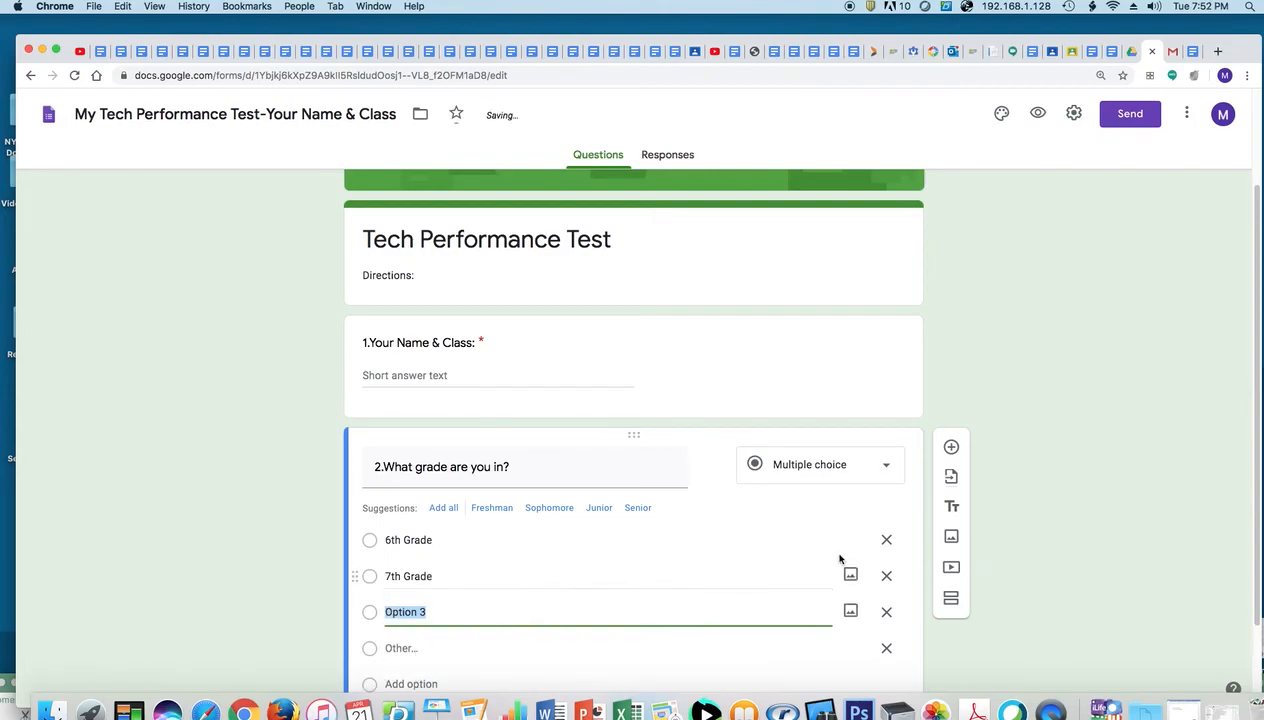
pyautogui.write('8')
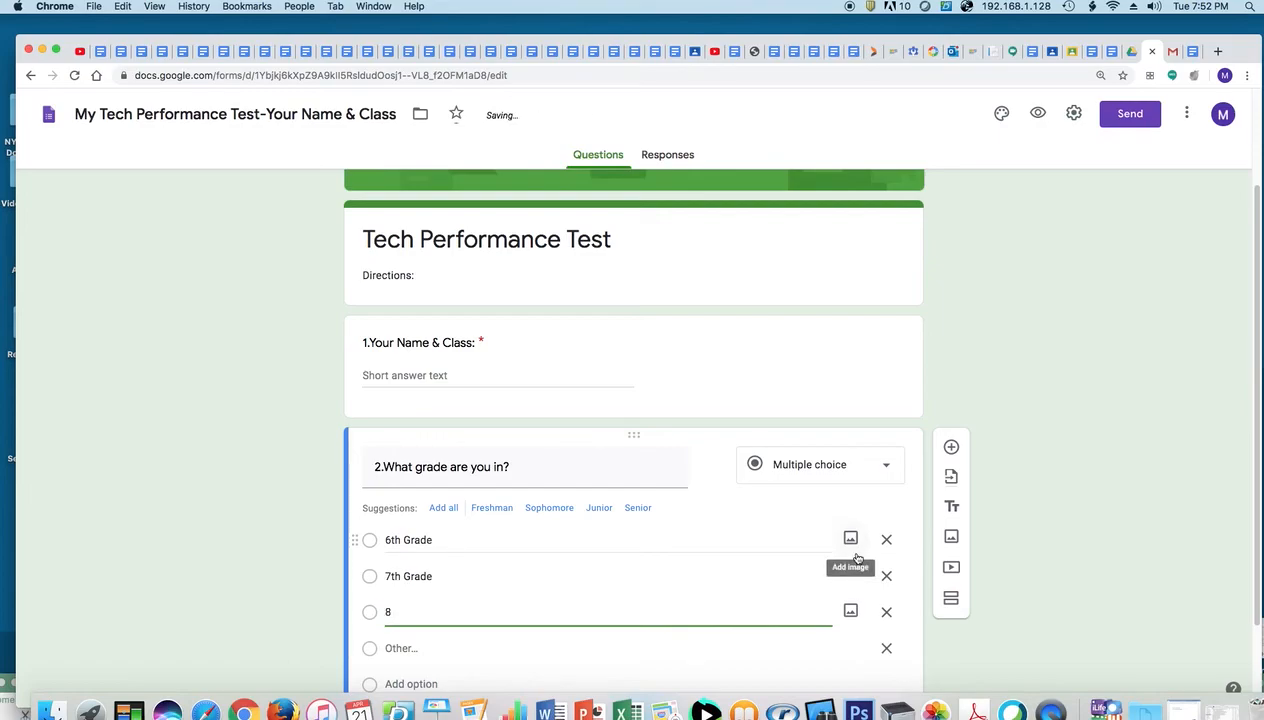
pyautogui.write('th Grade')
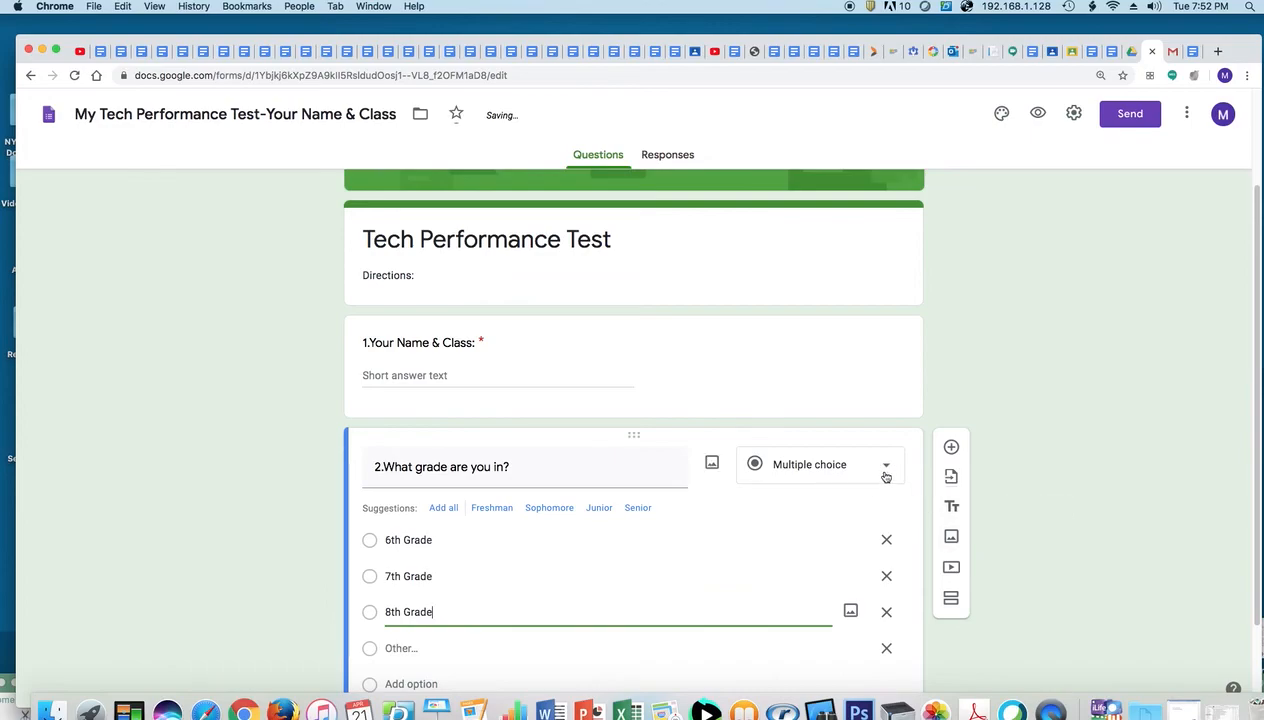
pyautogui.scroll(-2, 995, 447)
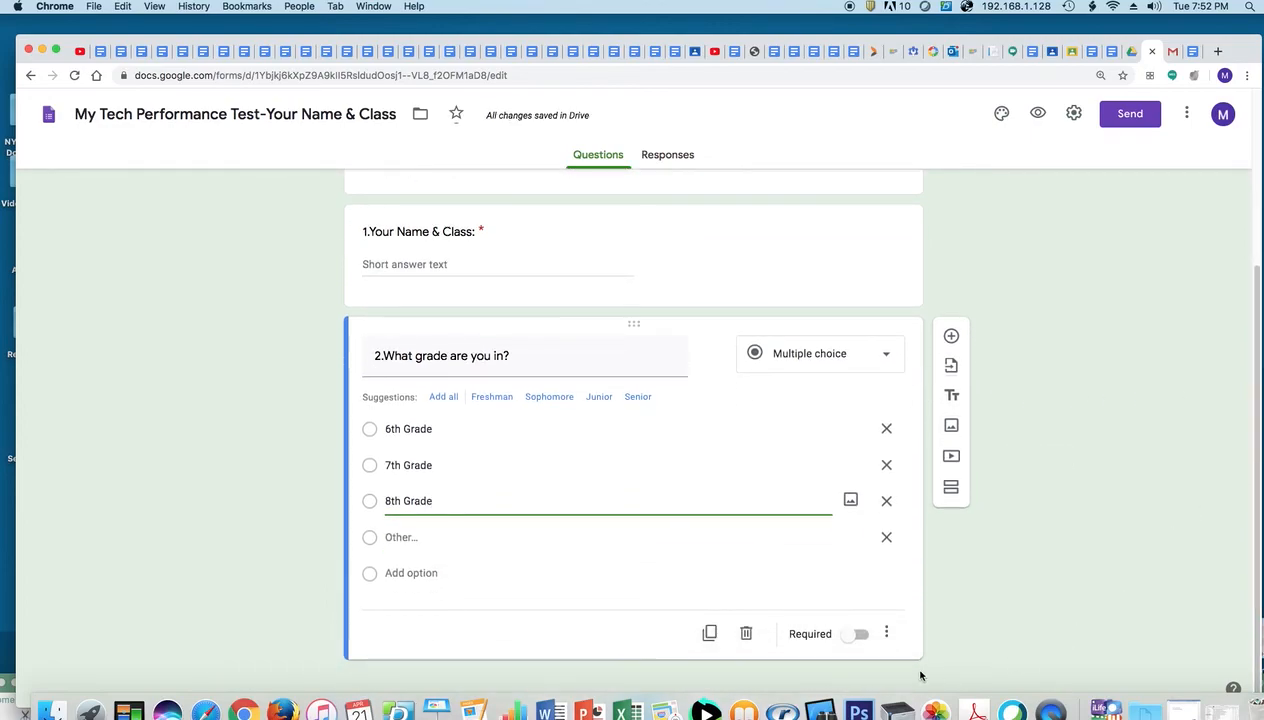
pyautogui.click(862, 637)
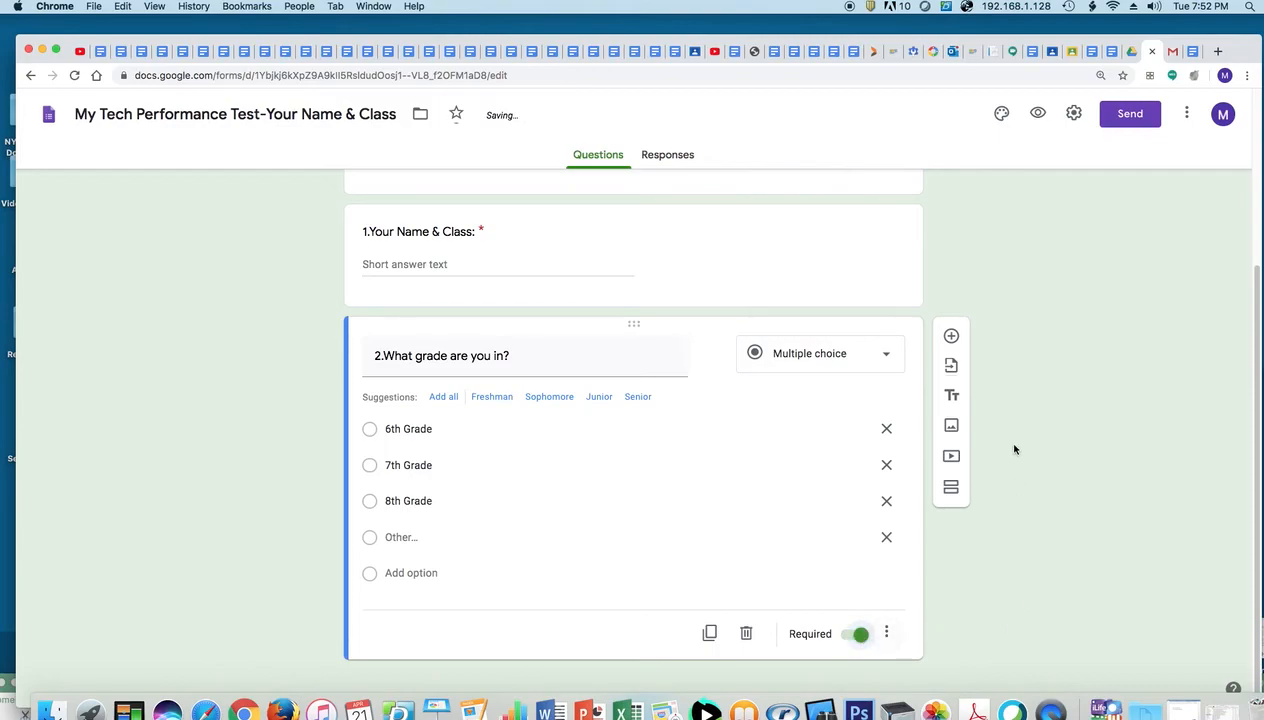
# Add a new question titled '3.What is your favorite class?' pasted from the assessment document
pyautogui.click(954, 338)
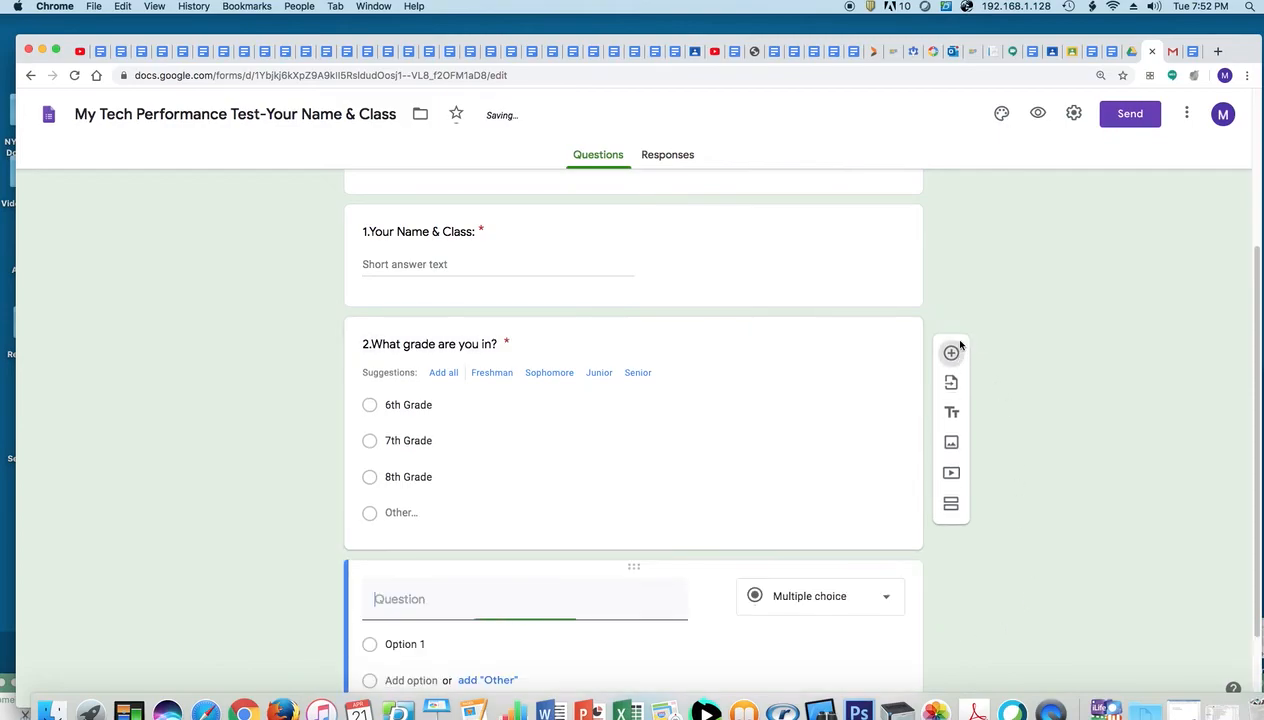
pyautogui.click(1192, 52)
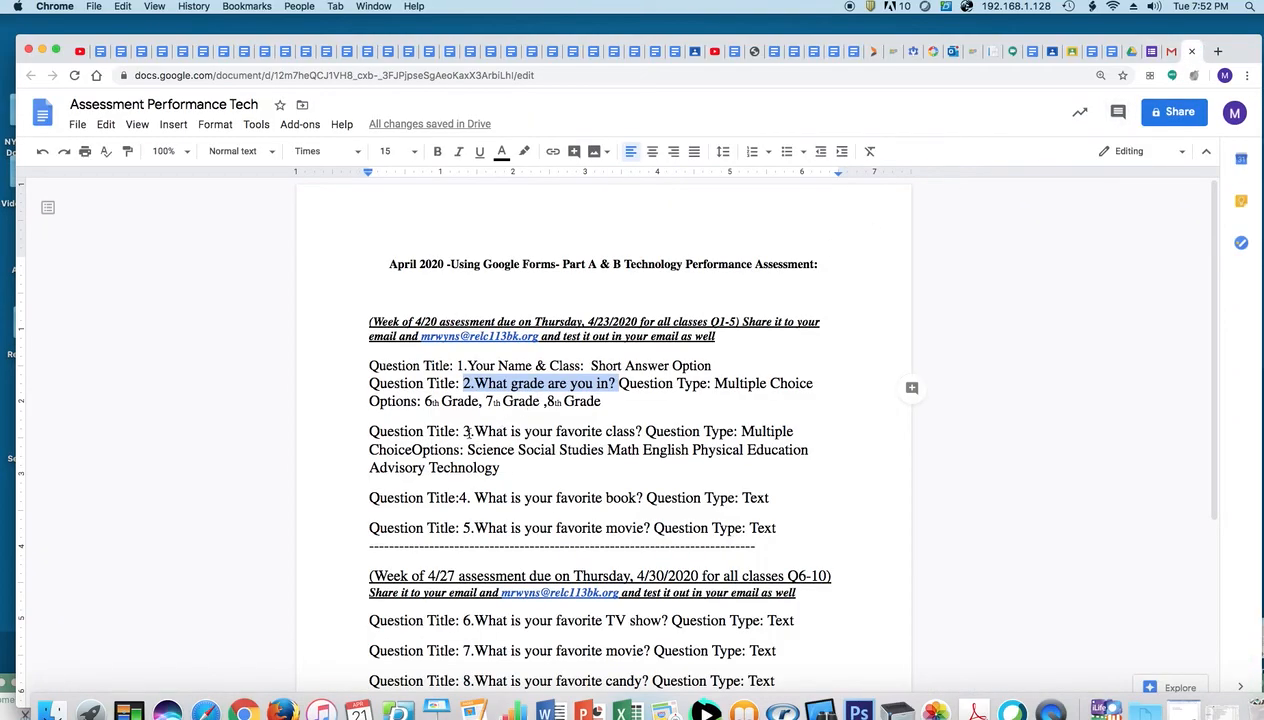
pyautogui.moveTo(465, 431); pyautogui.dragTo(636, 431)
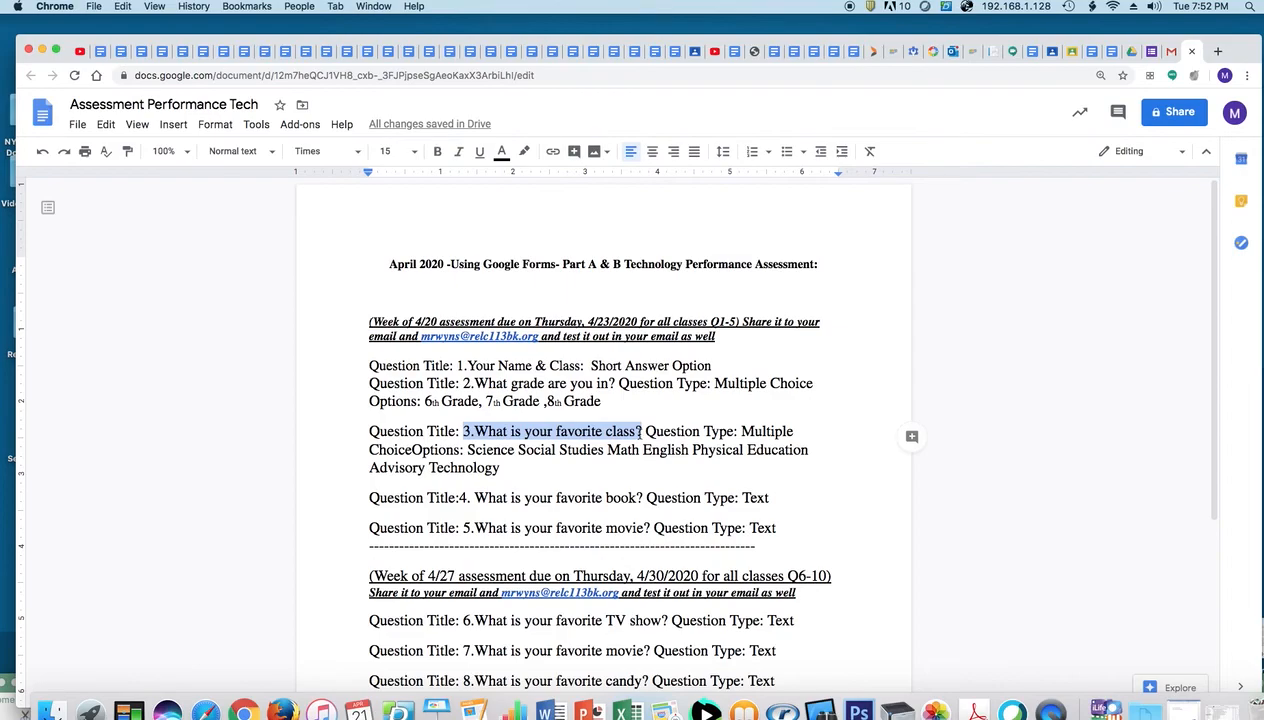
pyautogui.click(1132, 51)
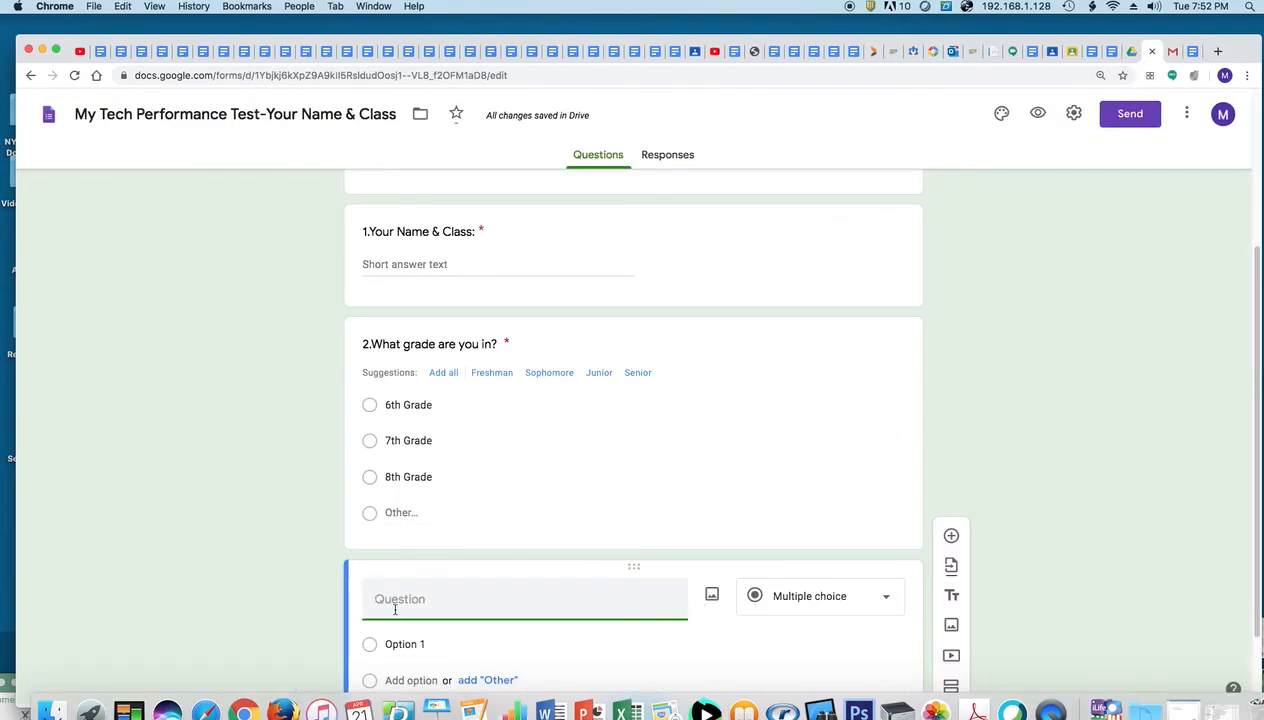
pyautogui.press('super+v')
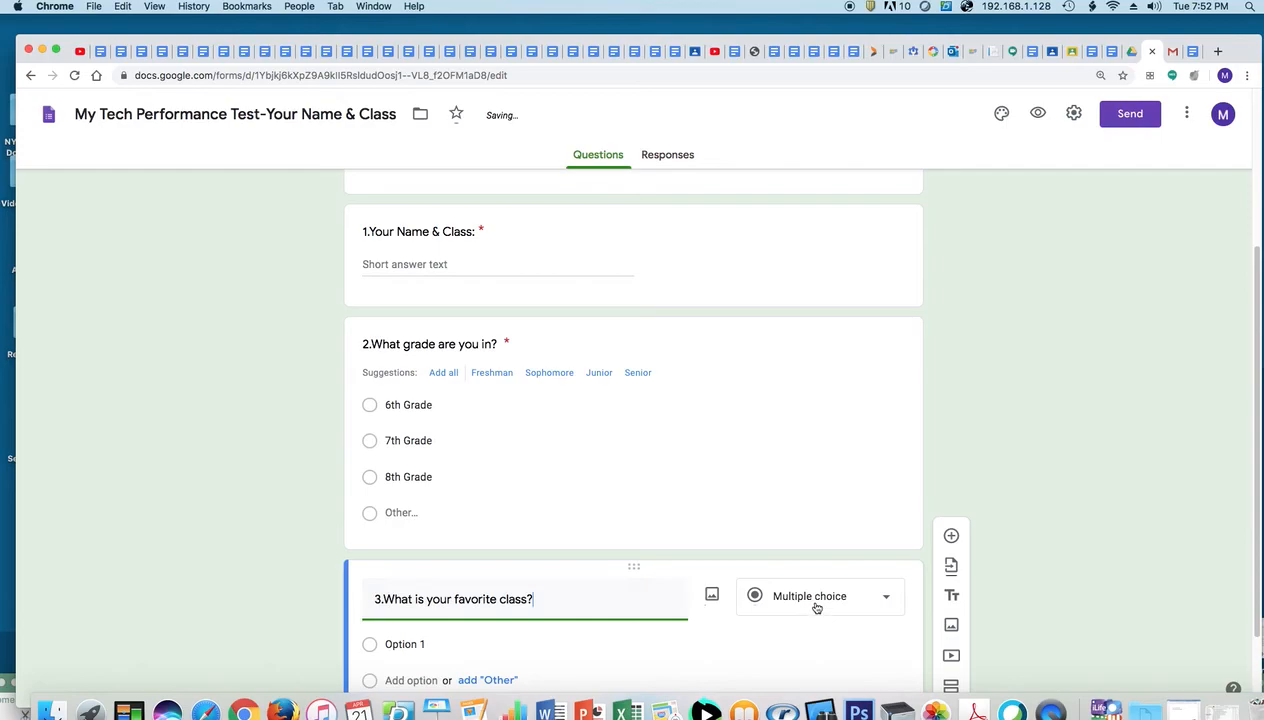
pyautogui.click(816, 605)
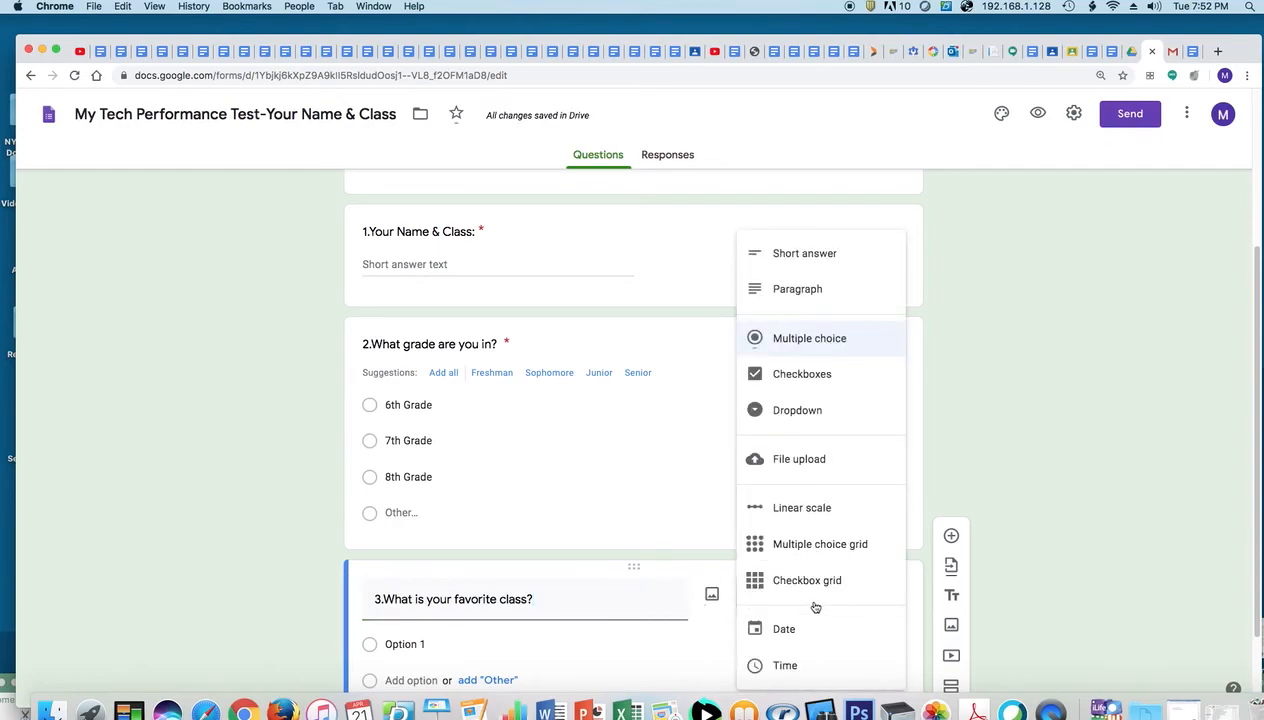
# Set question 3's first option to Science and add an Other choice
pyautogui.click(432, 648)
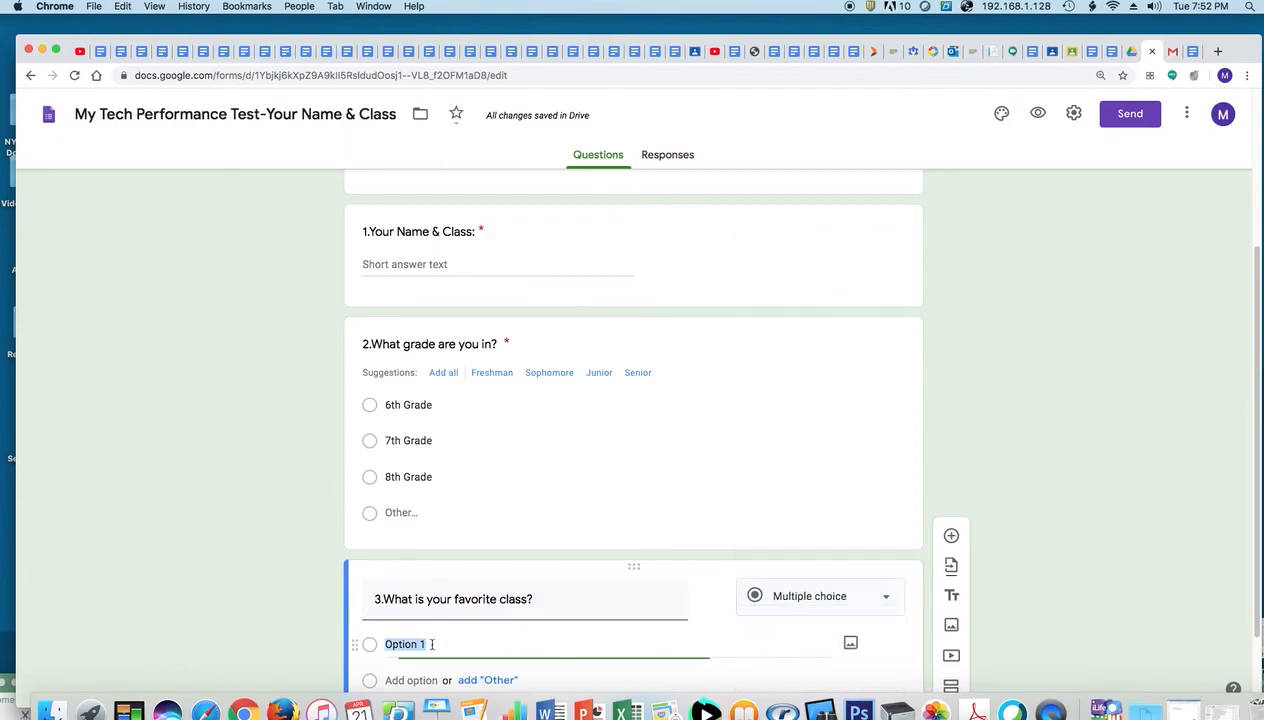
pyautogui.click(1192, 50)
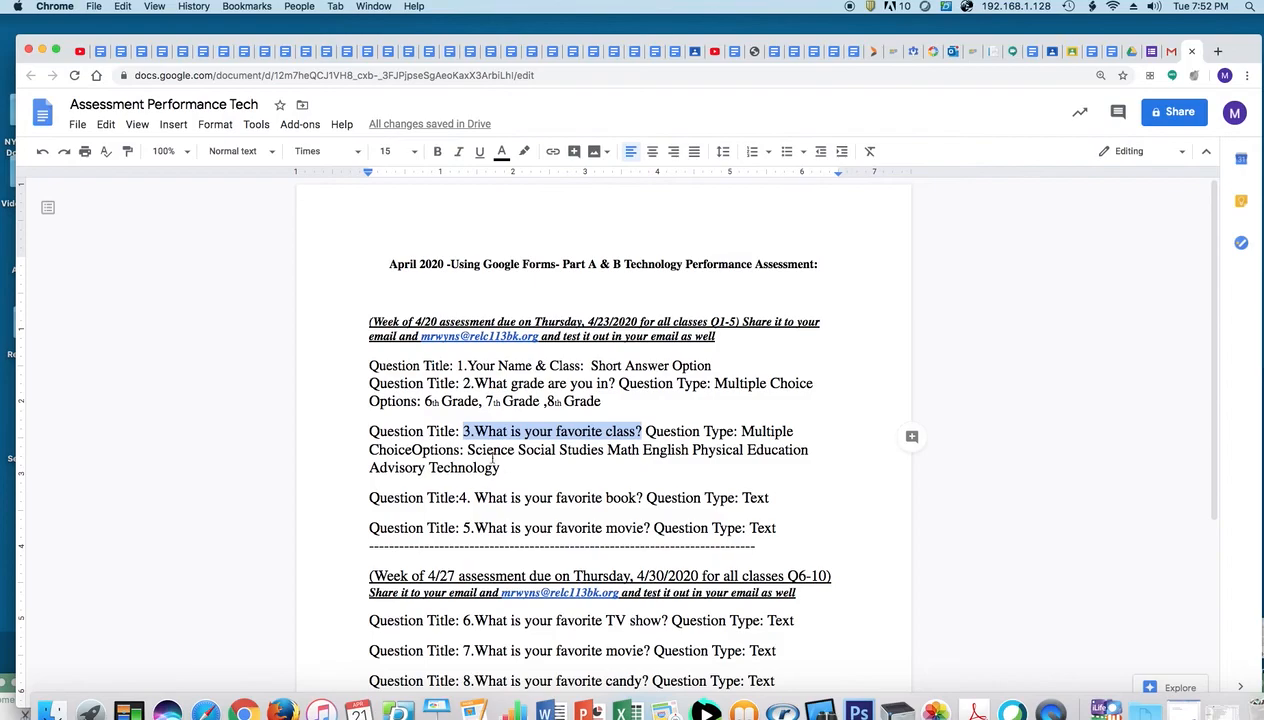
pyautogui.moveTo(469, 450); pyautogui.dragTo(512, 450)
pyautogui.press('super+c')
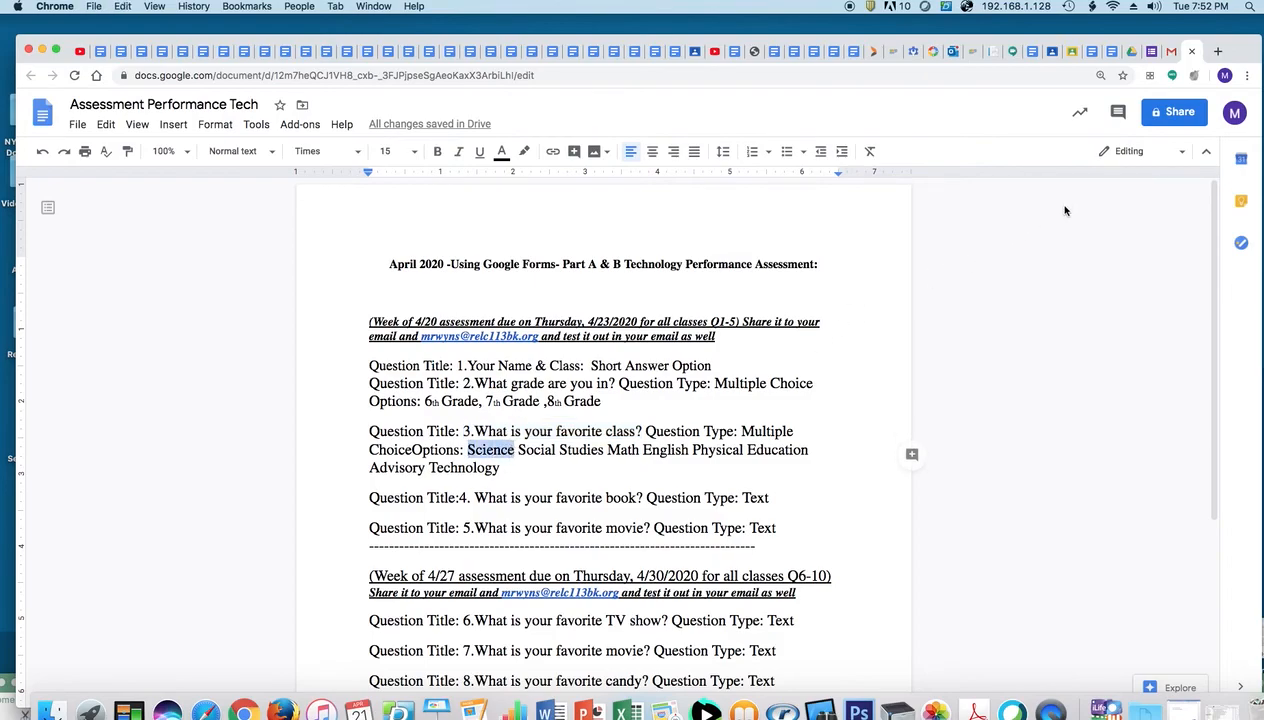
pyautogui.click(1135, 51)
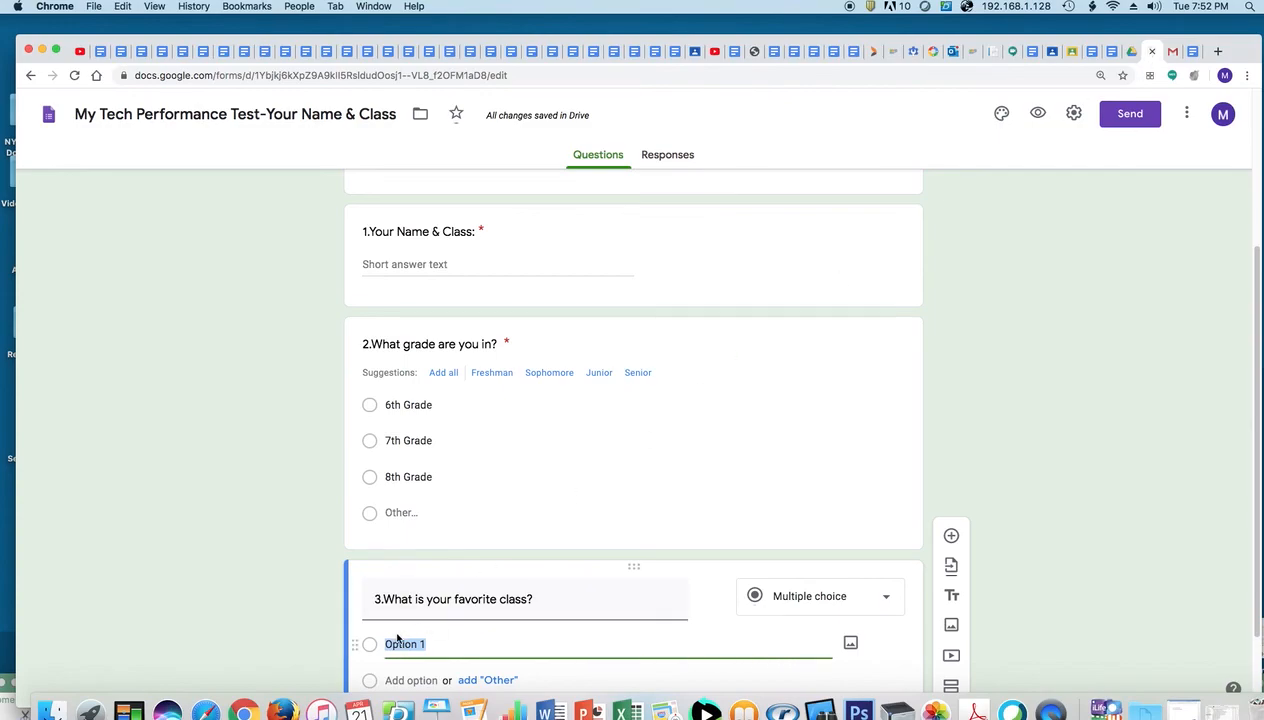
pyautogui.press('super+v')
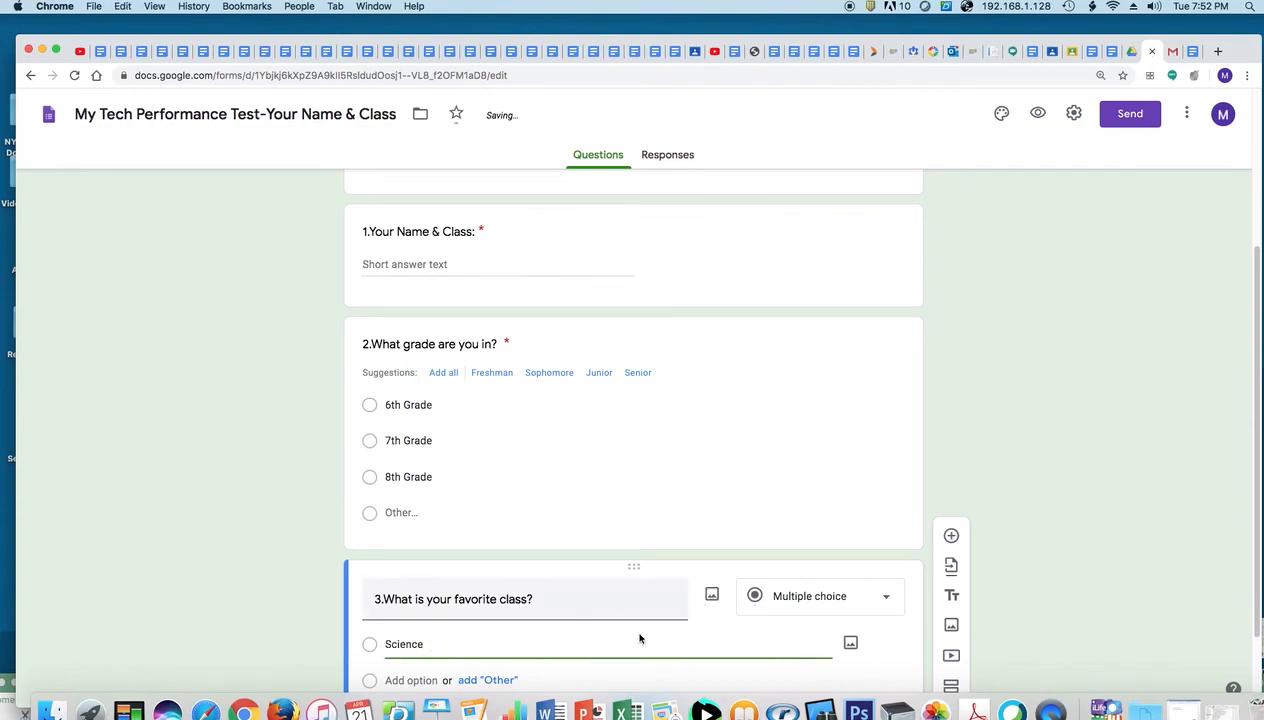
pyautogui.click(500, 681)
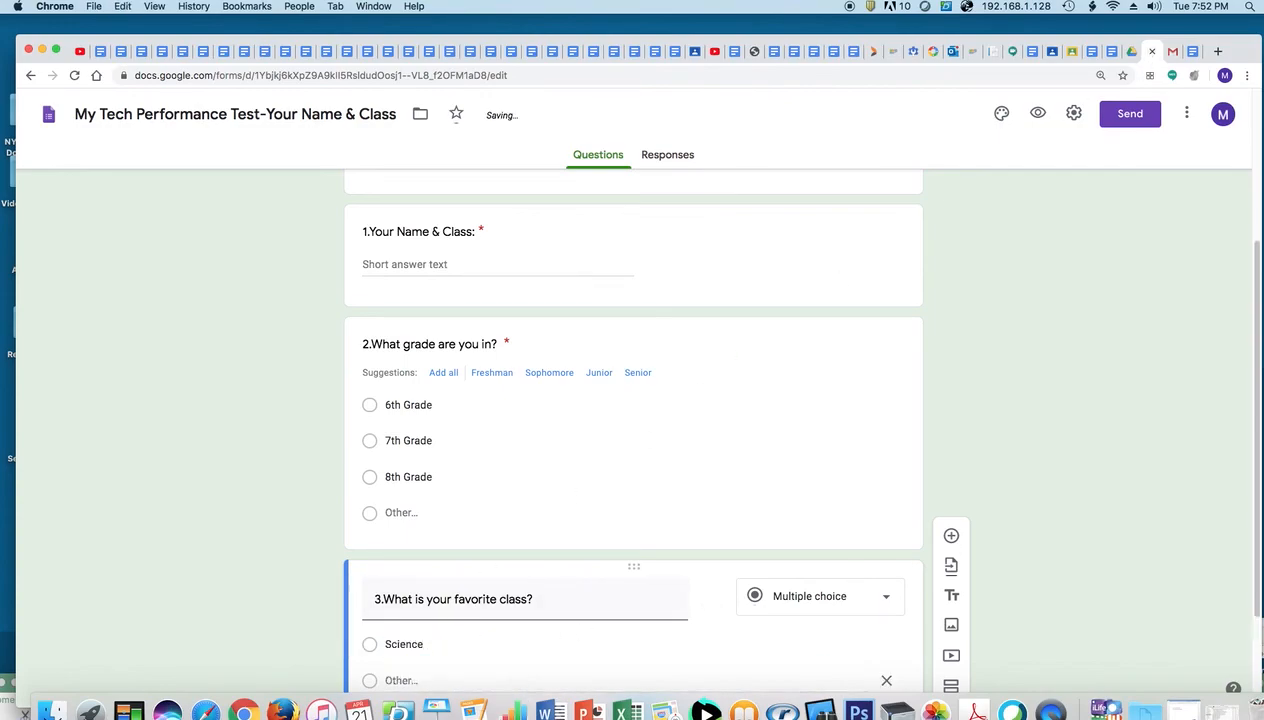
pyautogui.scroll(-3, 1233, 467)
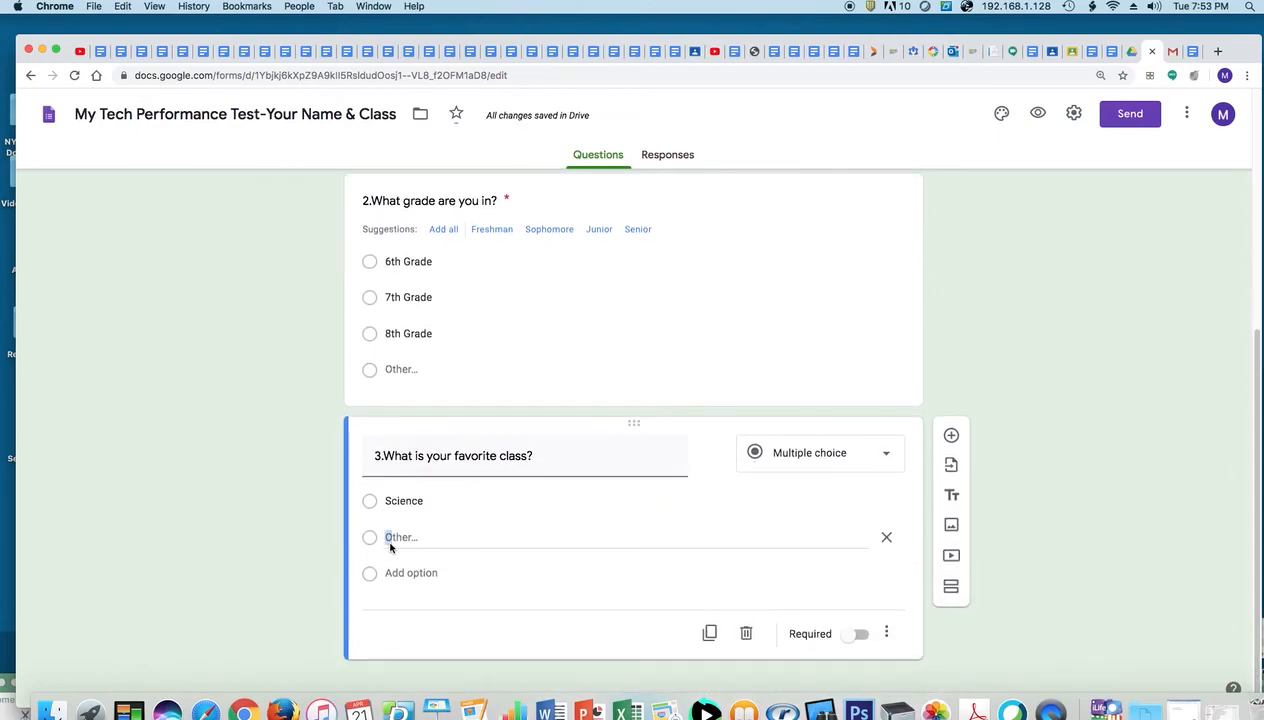
# Add Social Studies and Math as options, copied from the assessment document
pyautogui.click(411, 572)
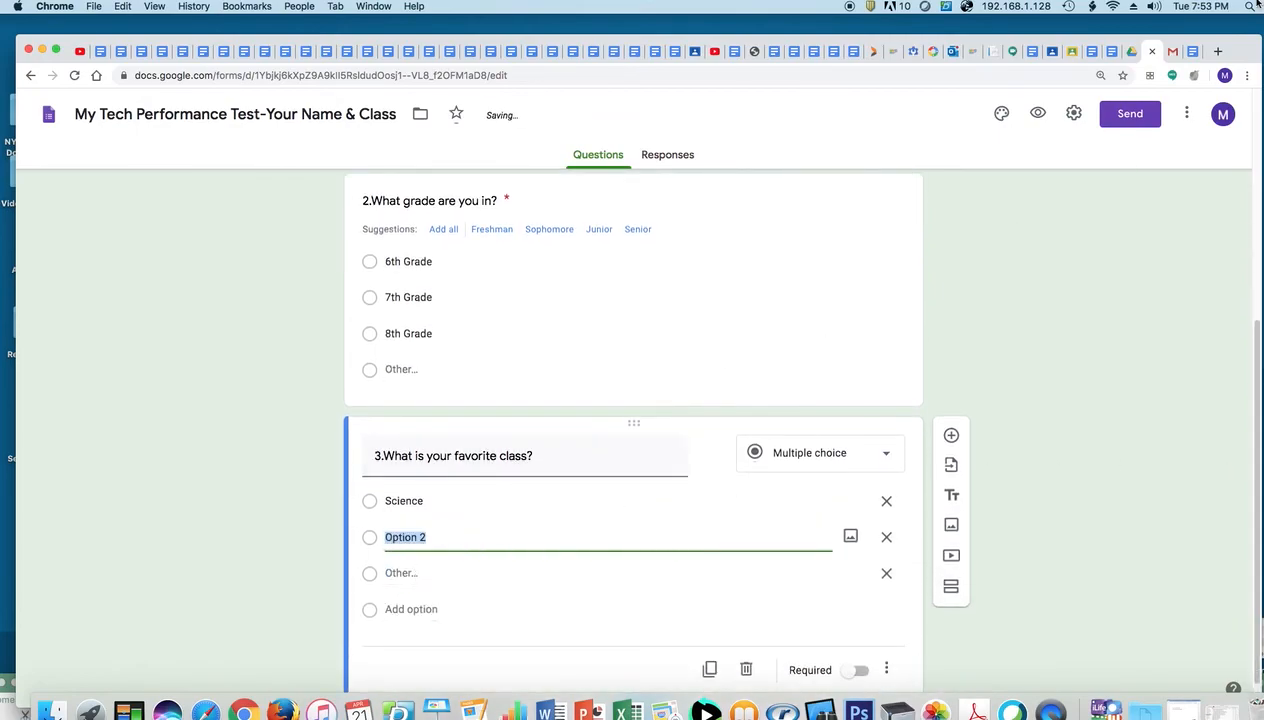
pyautogui.click(1191, 51)
pyautogui.moveTo(517, 449); pyautogui.dragTo(591, 449)
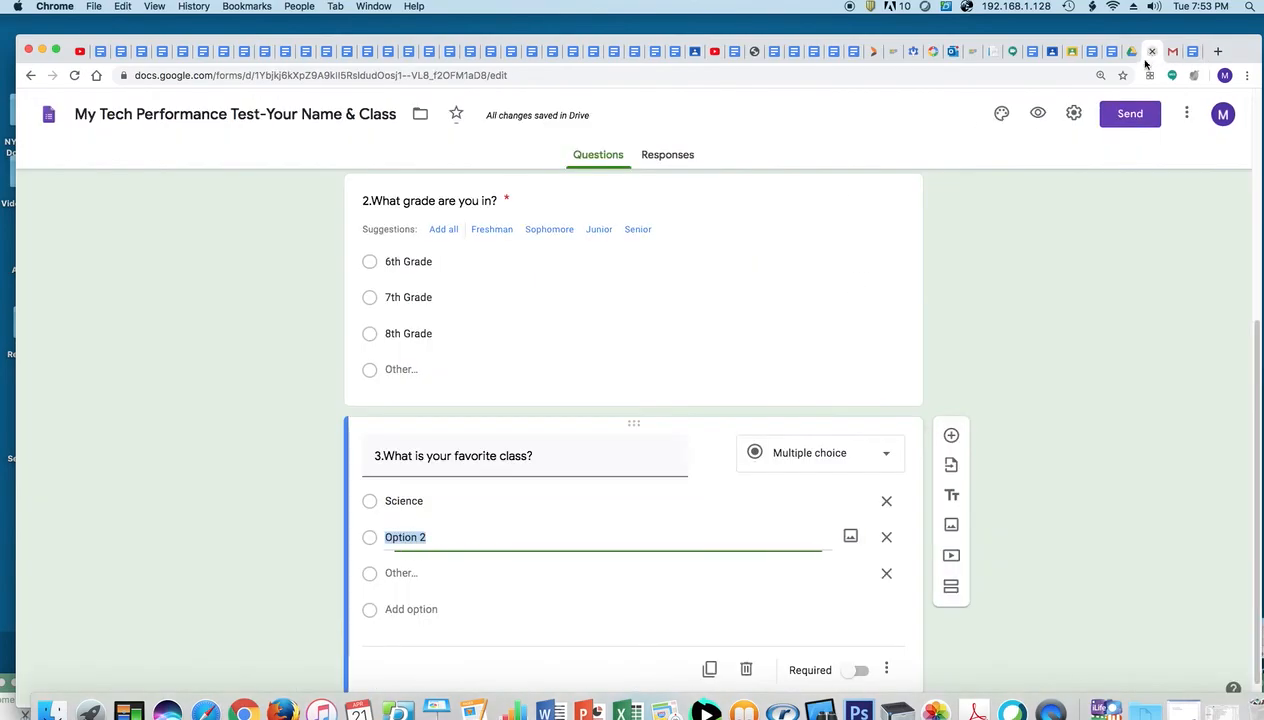
pyautogui.click(1136, 51)
pyautogui.write('Social Studies')
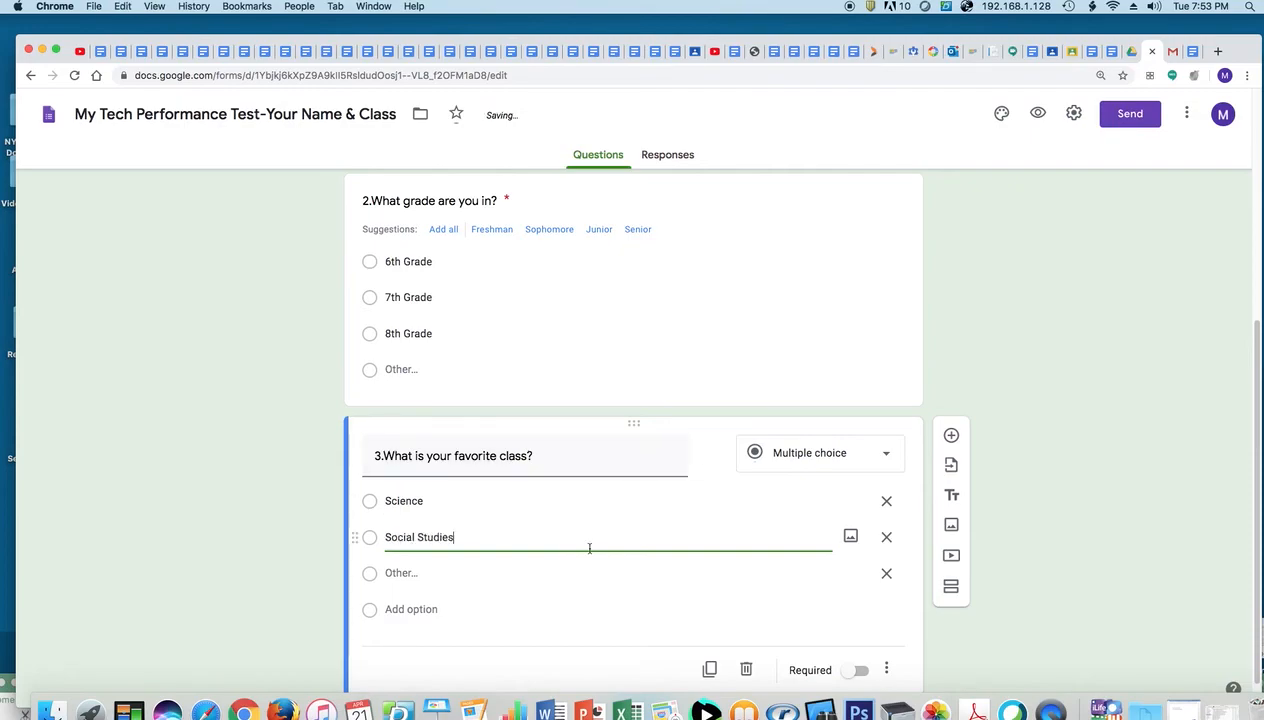
pyautogui.click(413, 609)
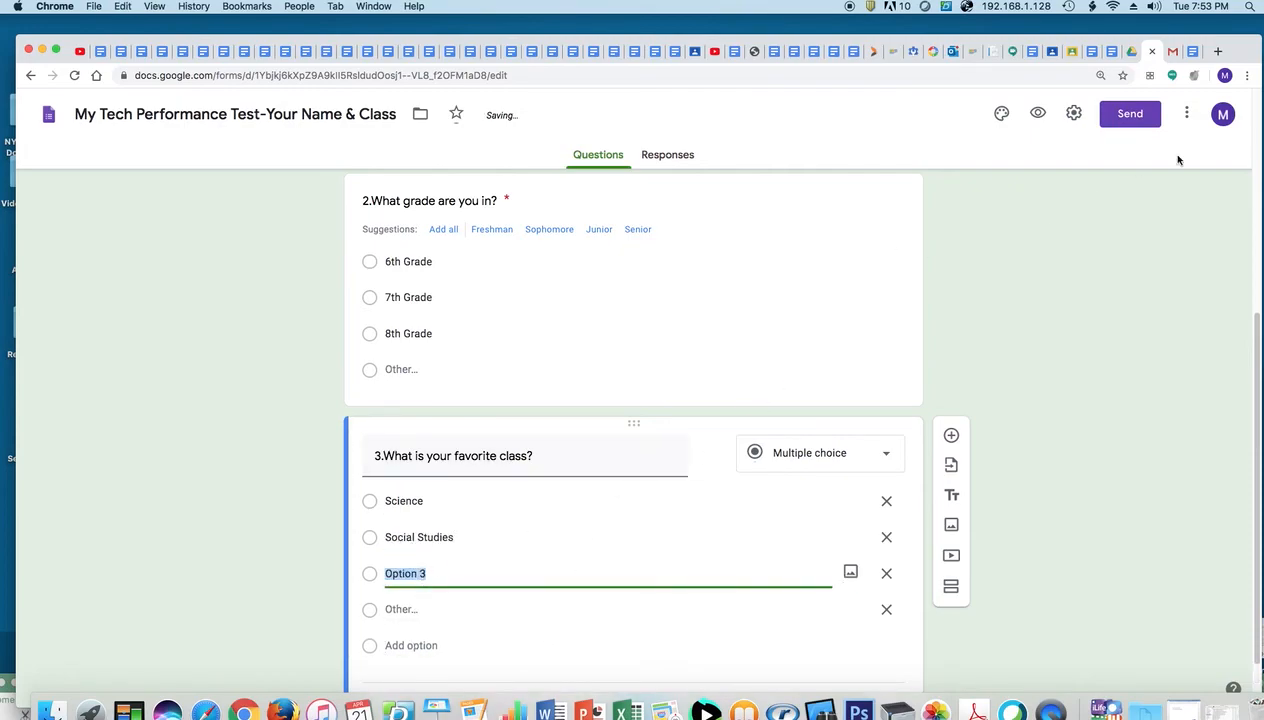
pyautogui.click(1192, 52)
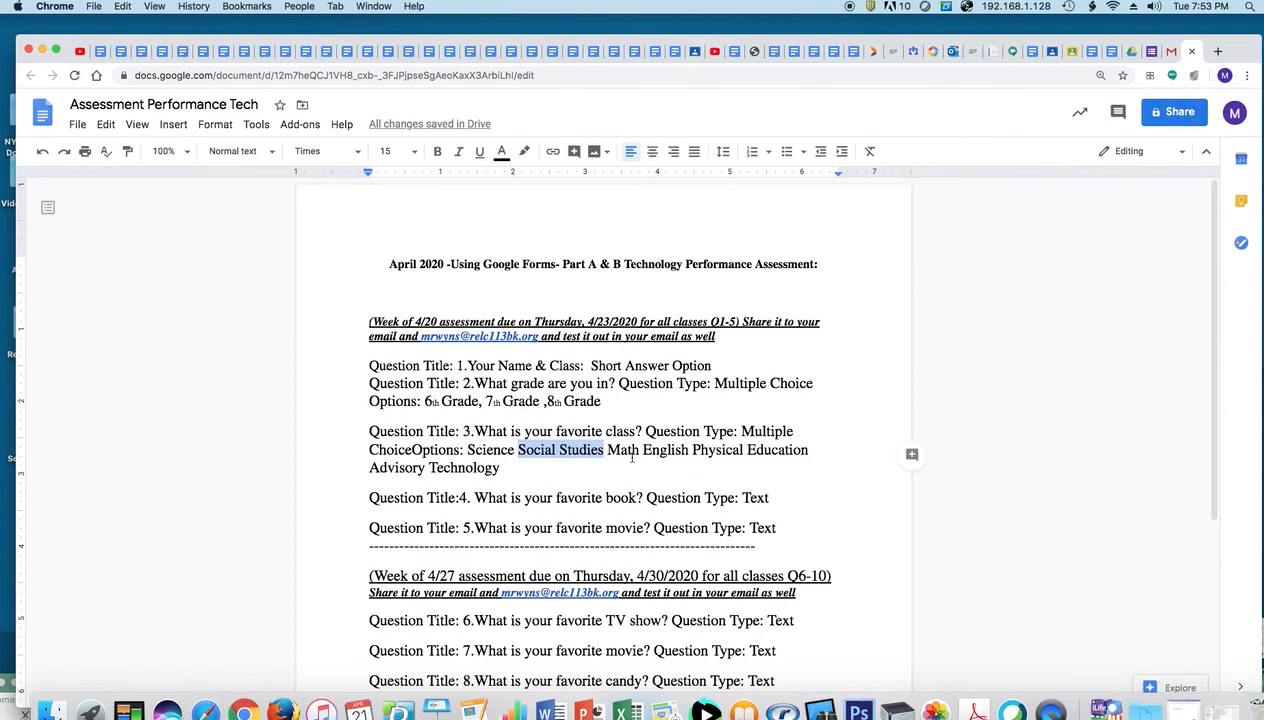
pyautogui.moveTo(607, 451); pyautogui.dragTo(638, 451)
pyautogui.press('super+c')
pyautogui.click(1152, 51)
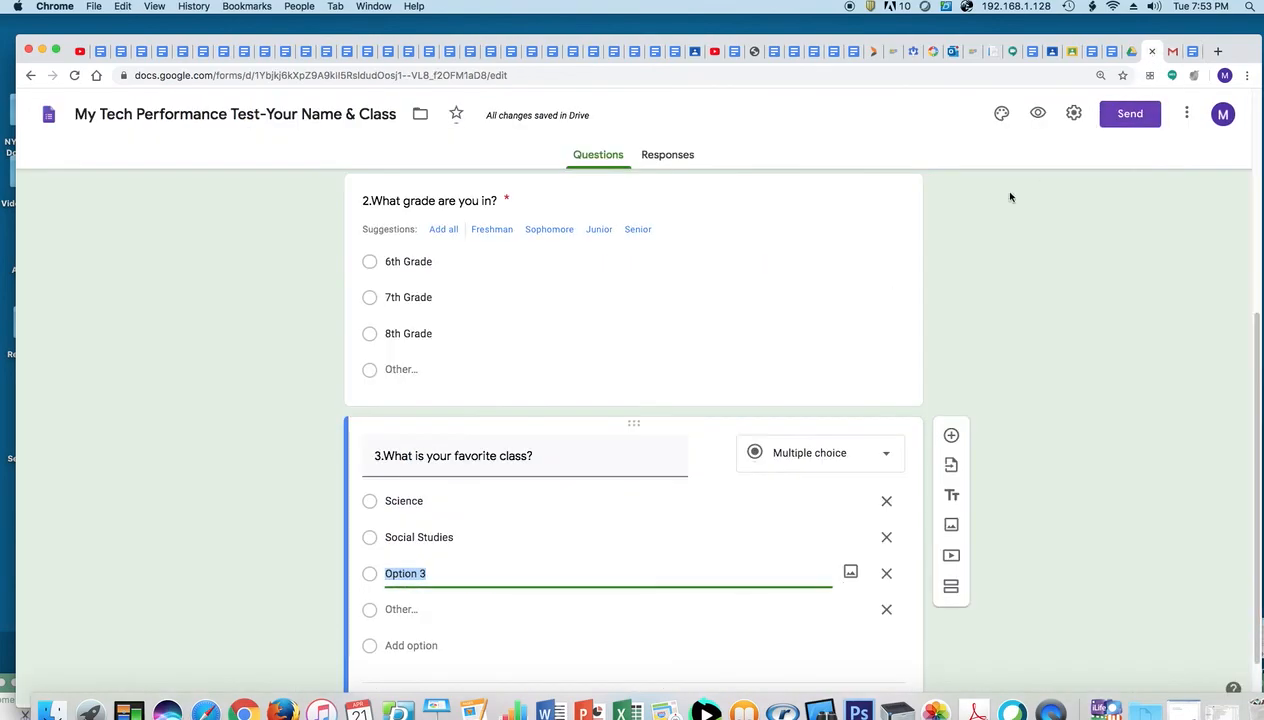
pyautogui.press('super+v')
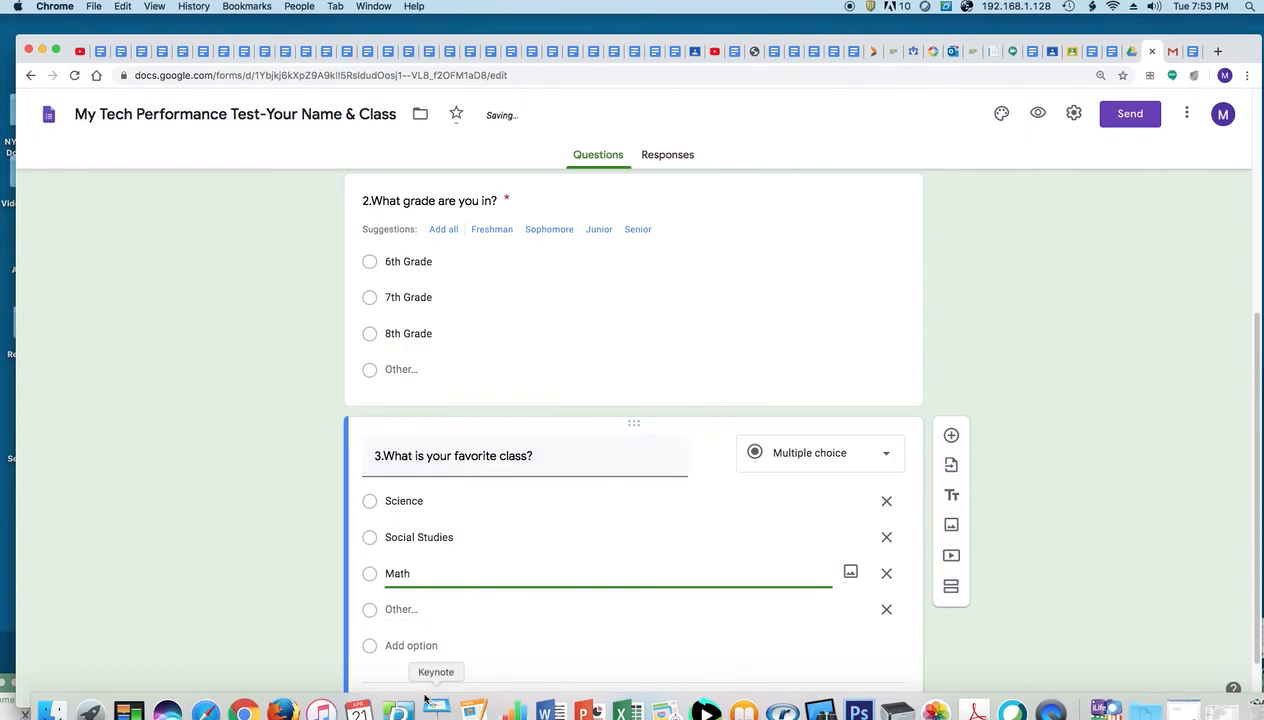
# Add English and Physical Education as further class options
pyautogui.click(415, 645)
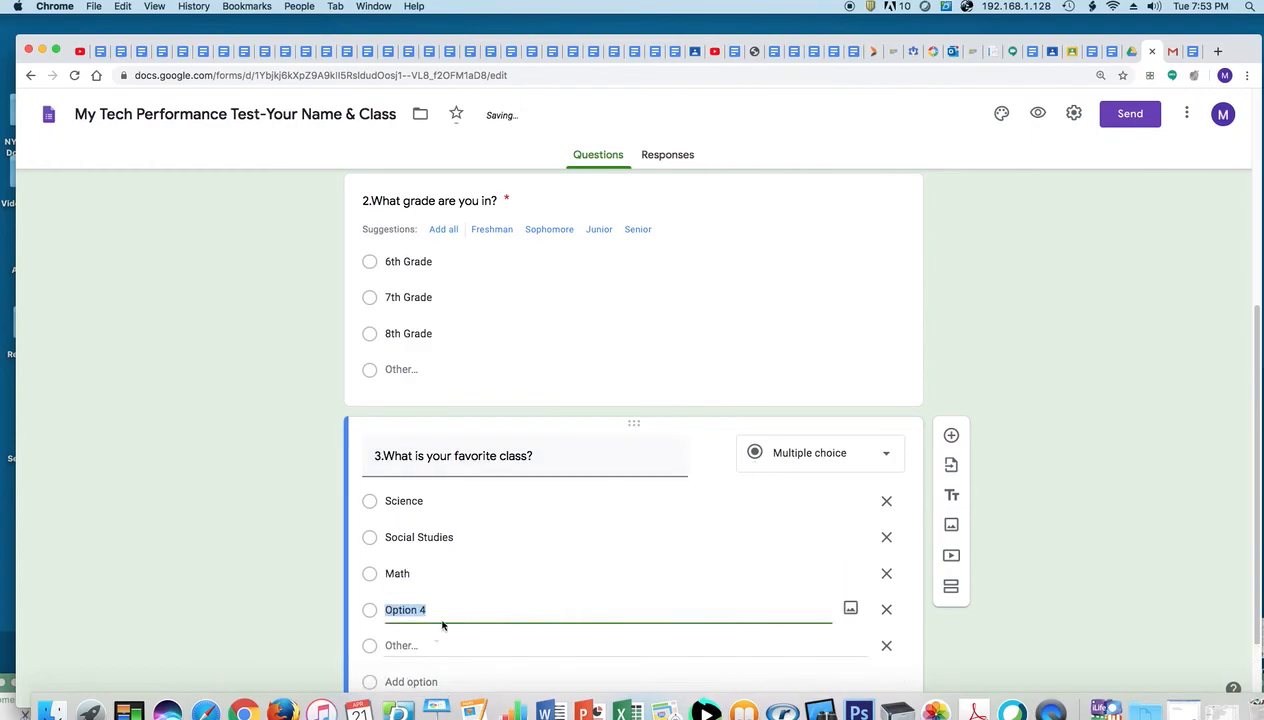
pyautogui.click(1188, 51)
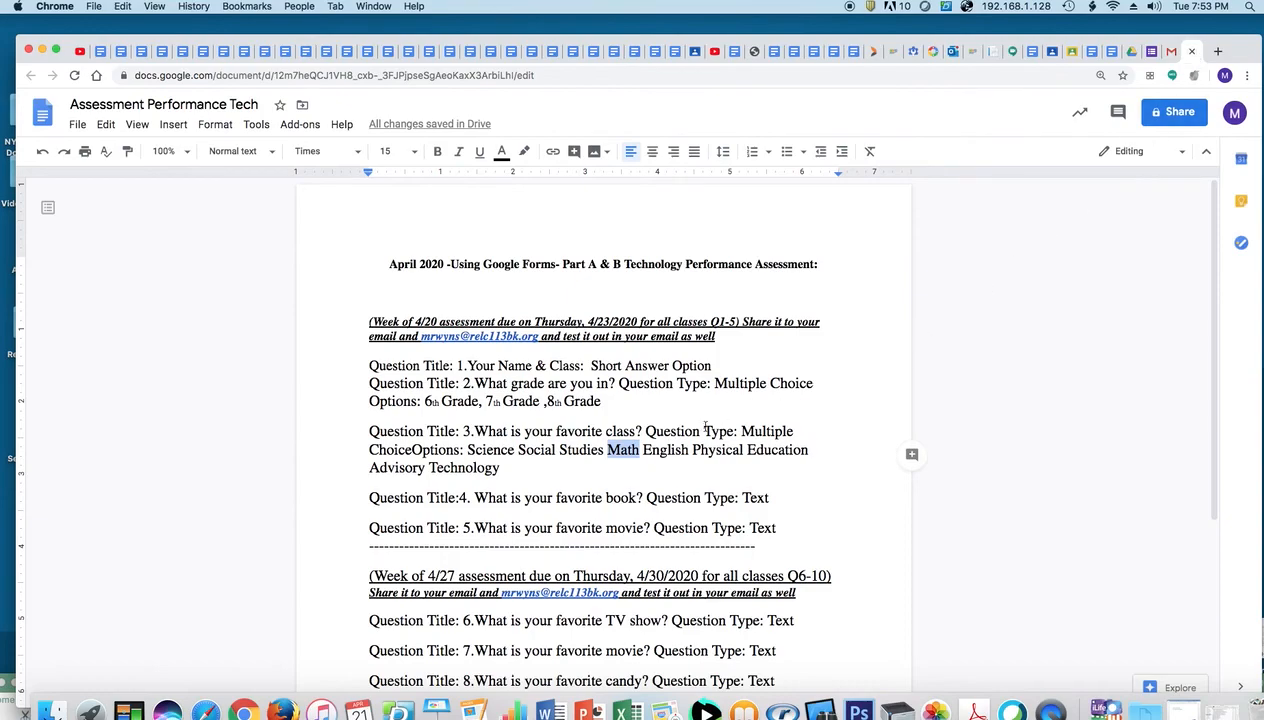
pyautogui.moveTo(643, 451); pyautogui.dragTo(692, 451)
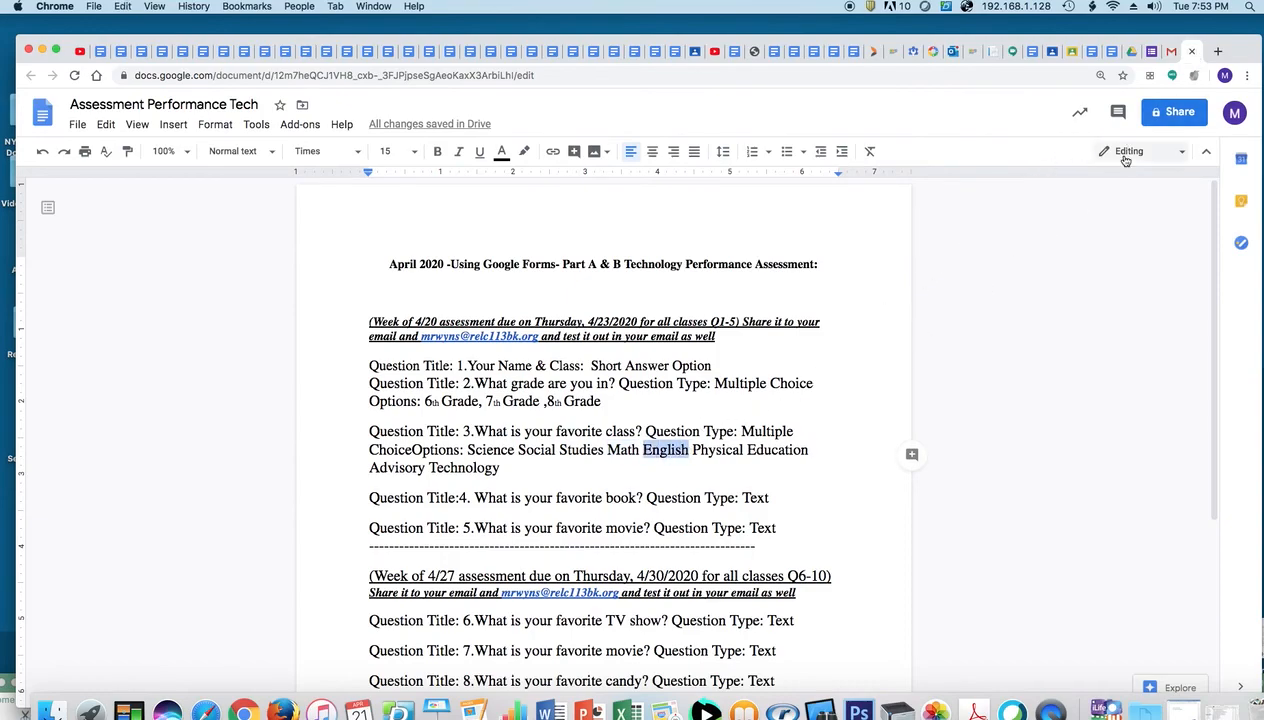
pyautogui.click(1152, 52)
pyautogui.press('cmd+v')
pyautogui.click(409, 681)
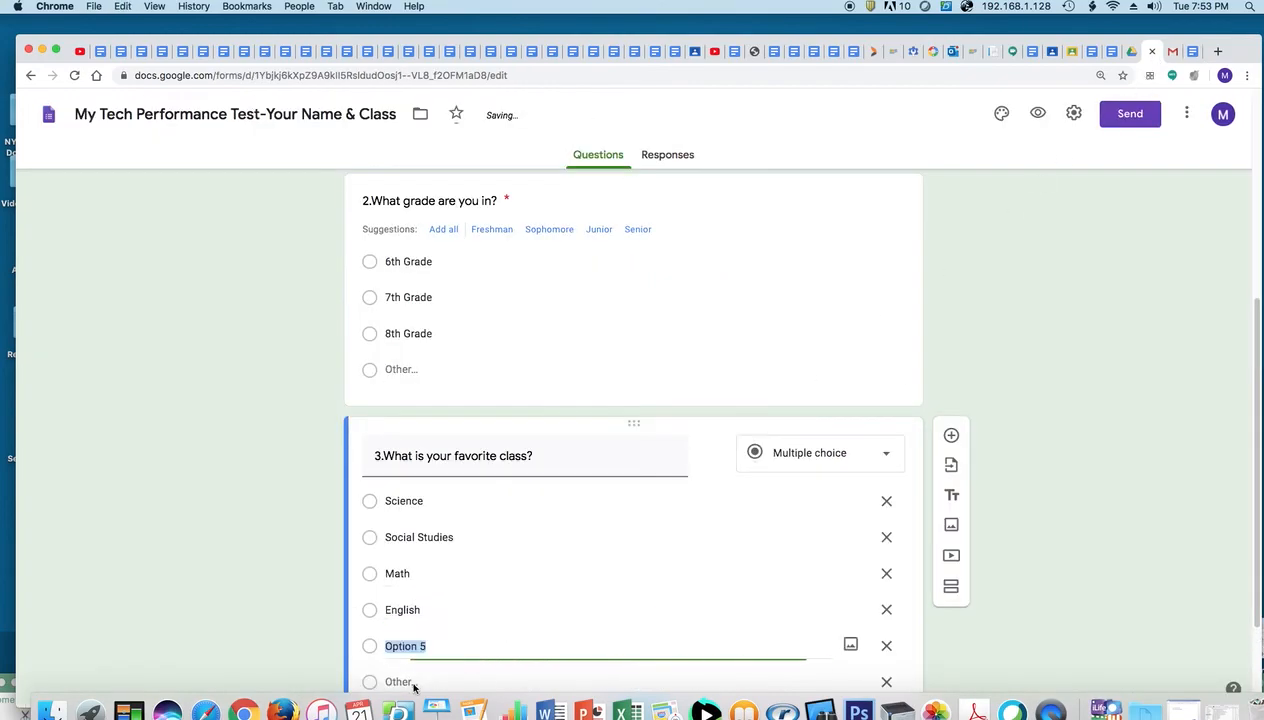
pyautogui.click(1192, 52)
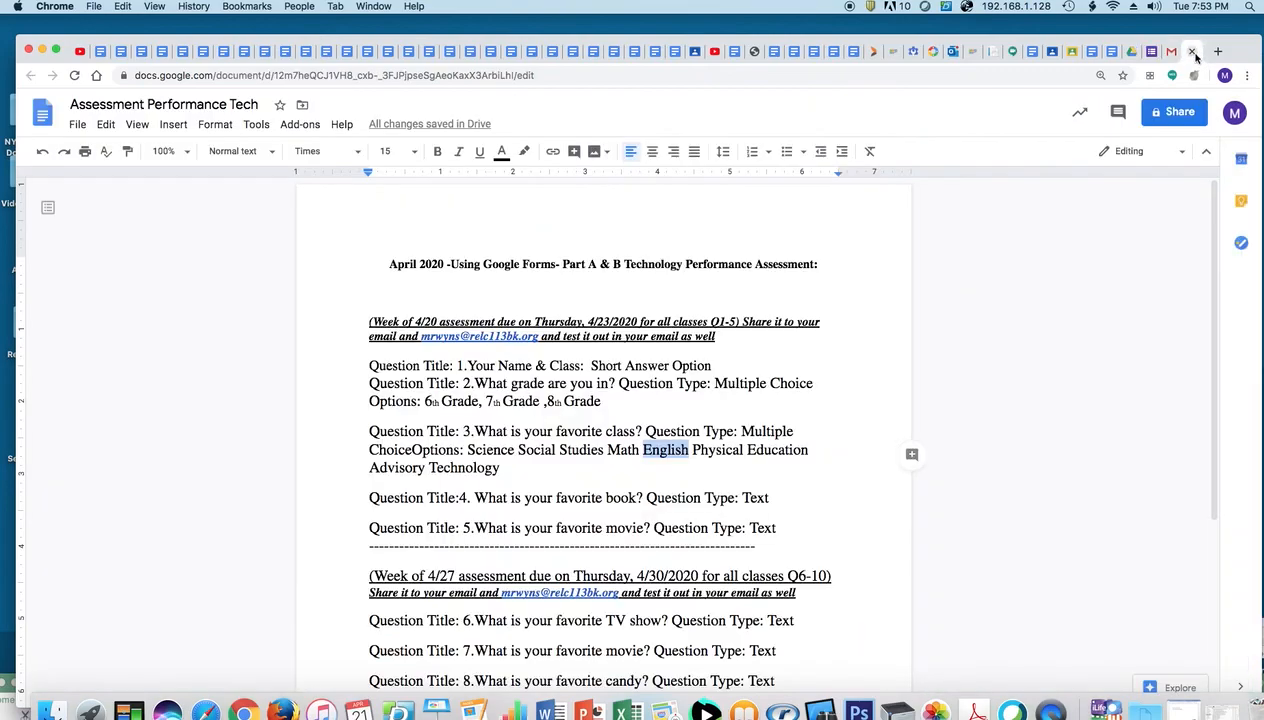
pyautogui.moveTo(693, 452); pyautogui.dragTo(806, 451)
pyautogui.press('super+c')
pyautogui.click(1136, 52)
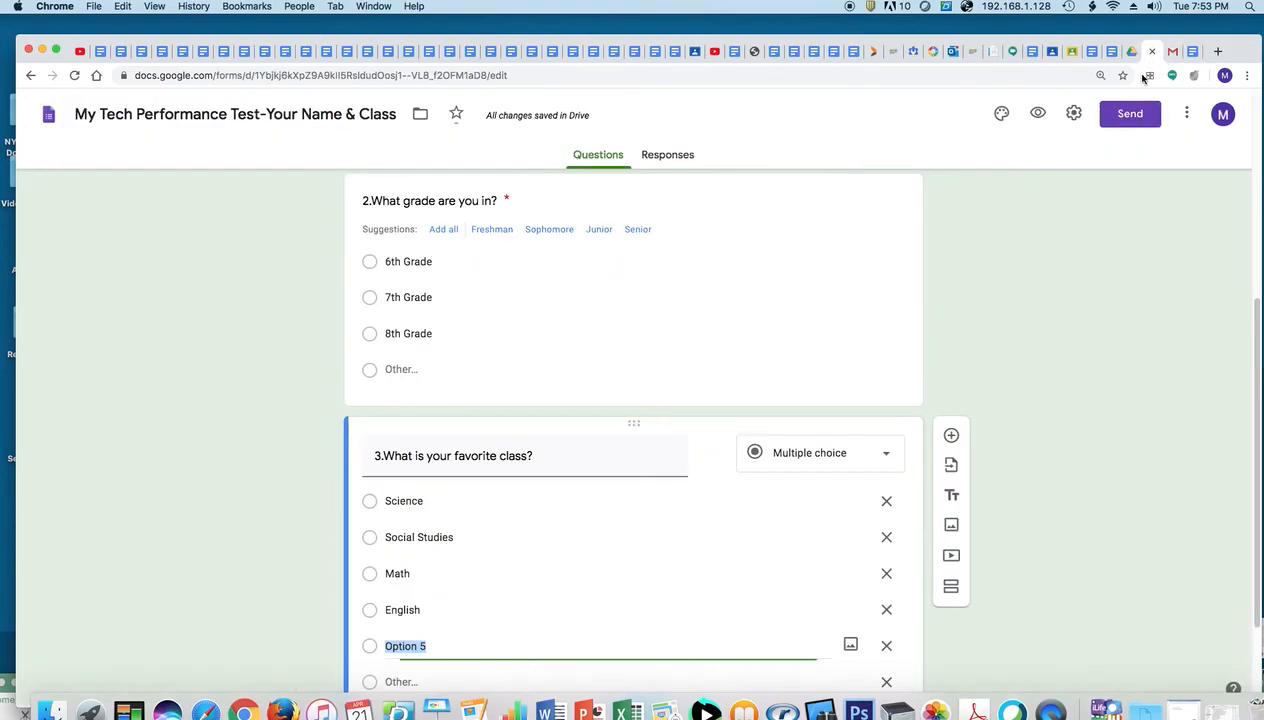
pyautogui.press('super+v')
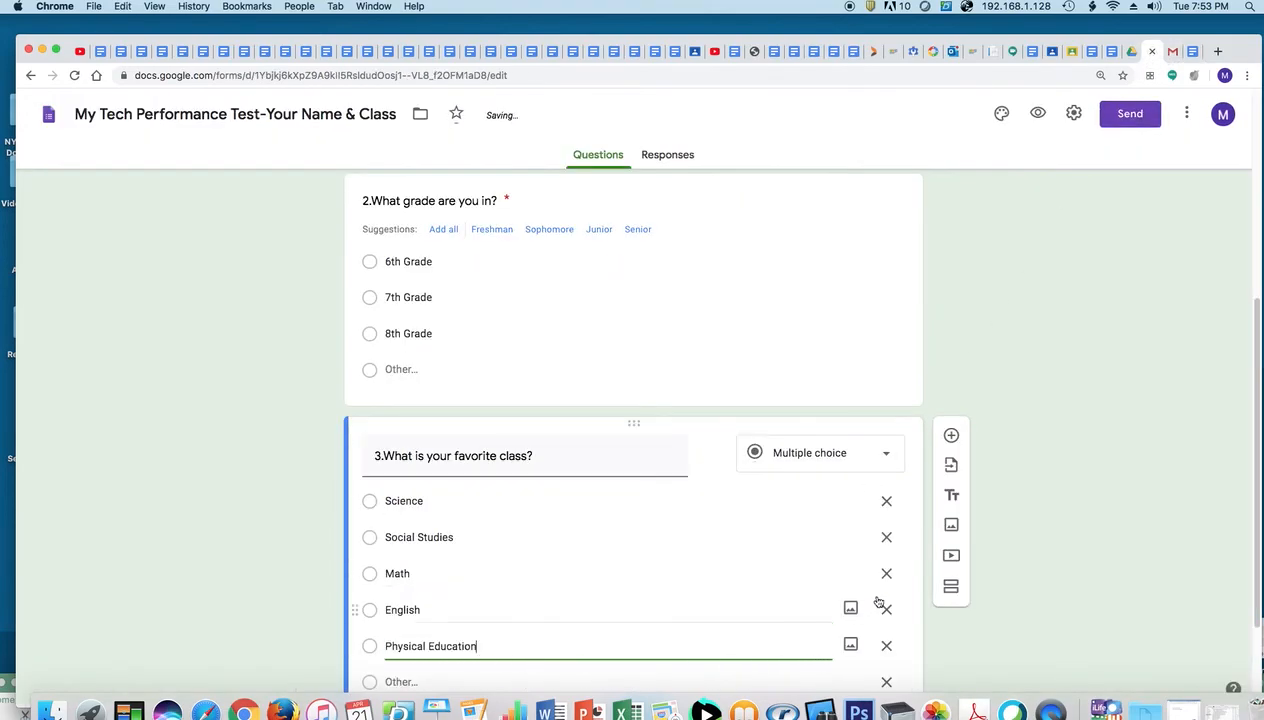
pyautogui.scroll(-3, 1171, 497)
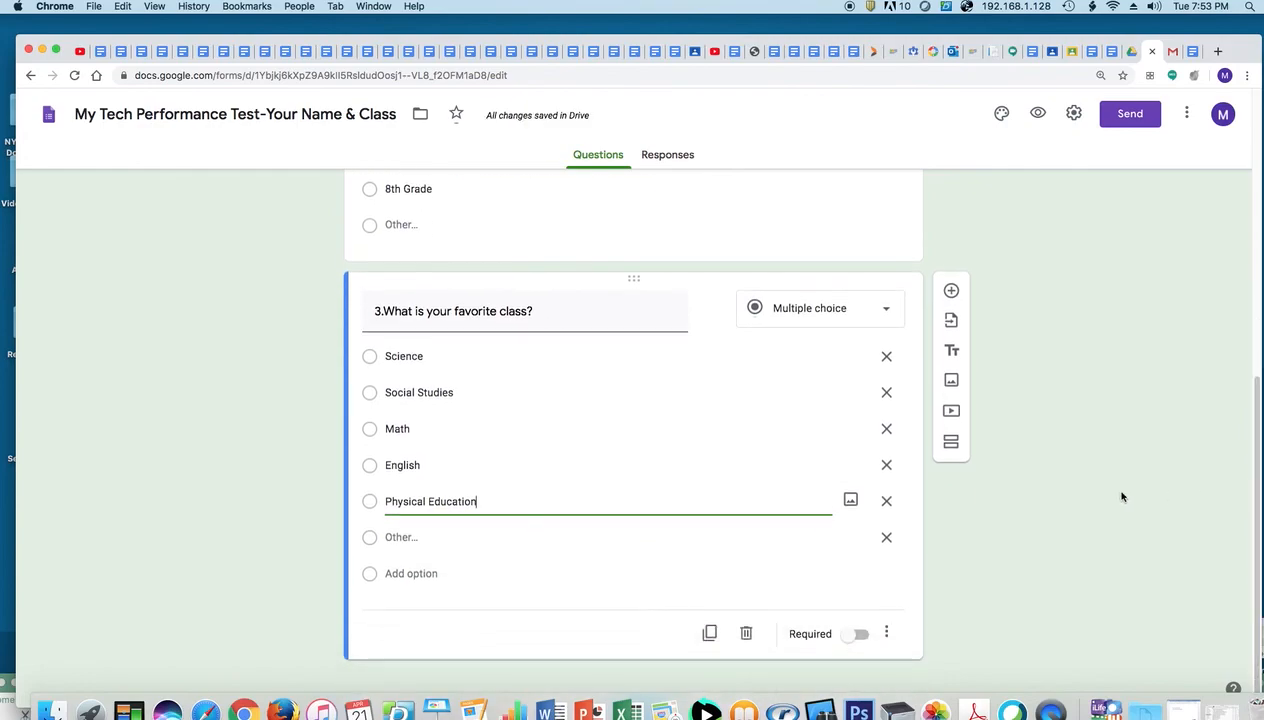
# Add Advisory and Technology as options, then make question 3 required
pyautogui.click(411, 574)
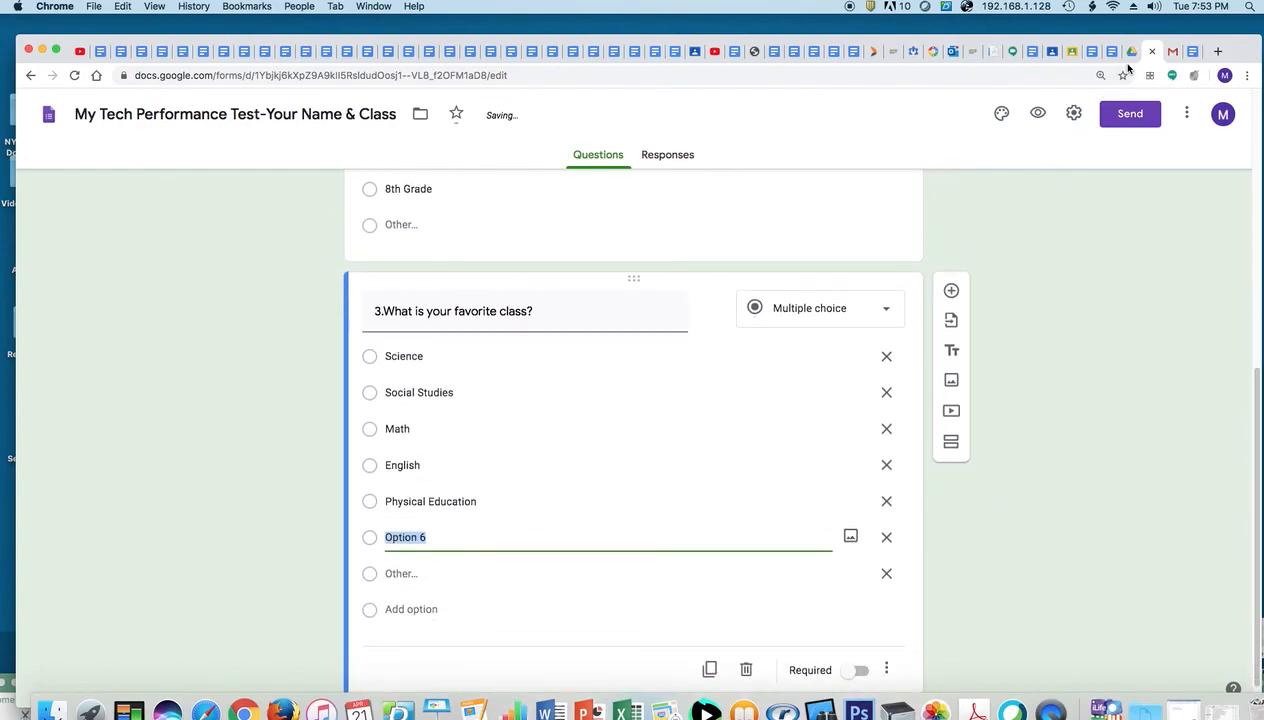
pyautogui.click(1188, 52)
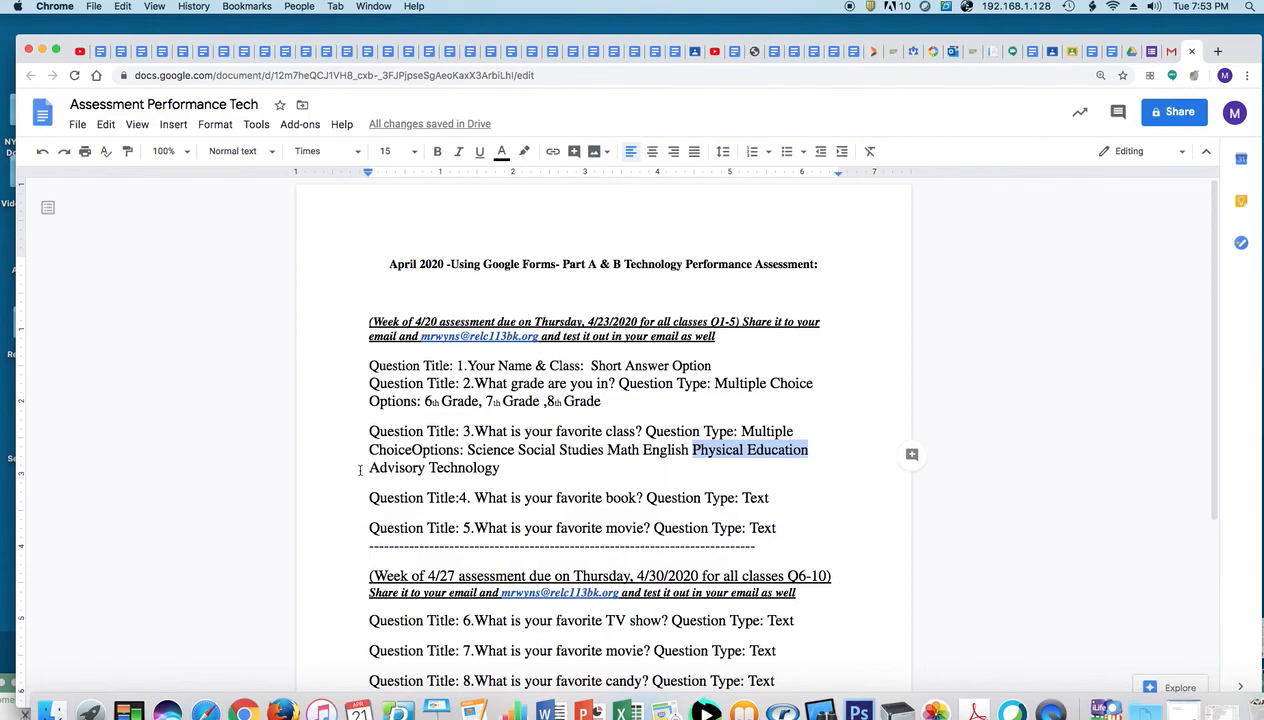
pyautogui.moveTo(369, 469); pyautogui.dragTo(425, 468)
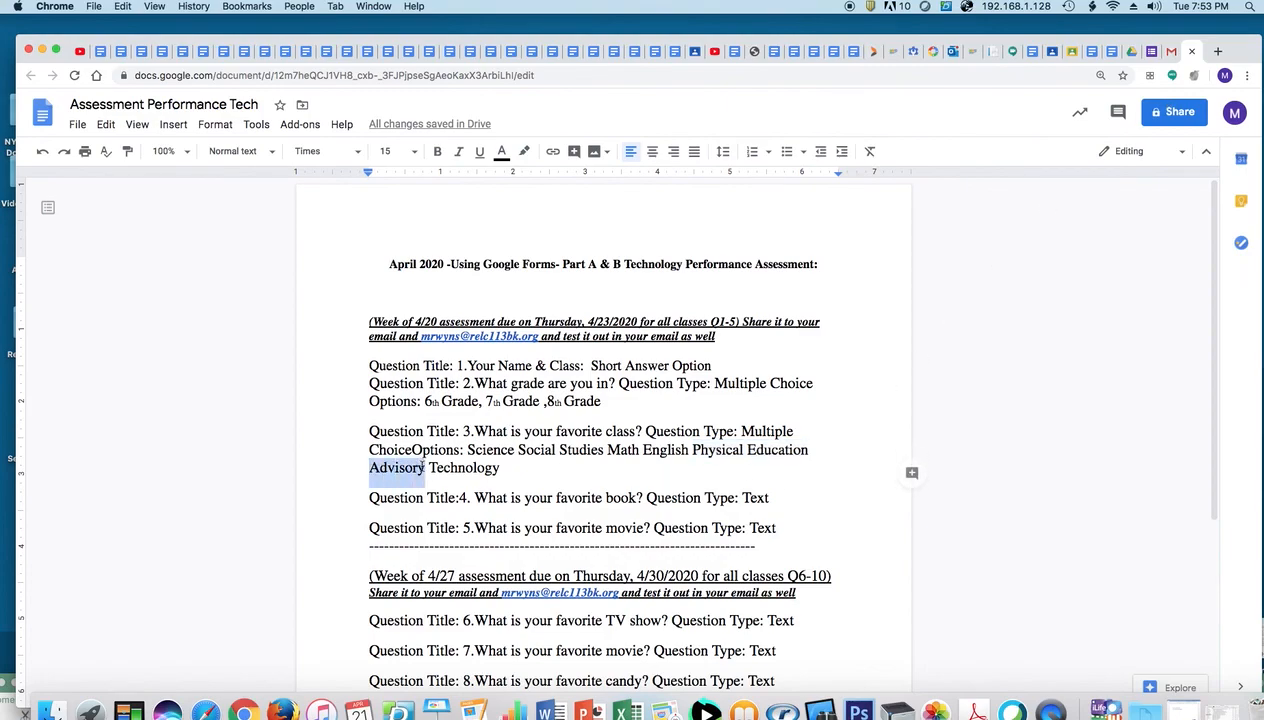
pyautogui.press('super+c')
pyautogui.click(1133, 51)
pyautogui.write('Advisory')
pyautogui.click(428, 609)
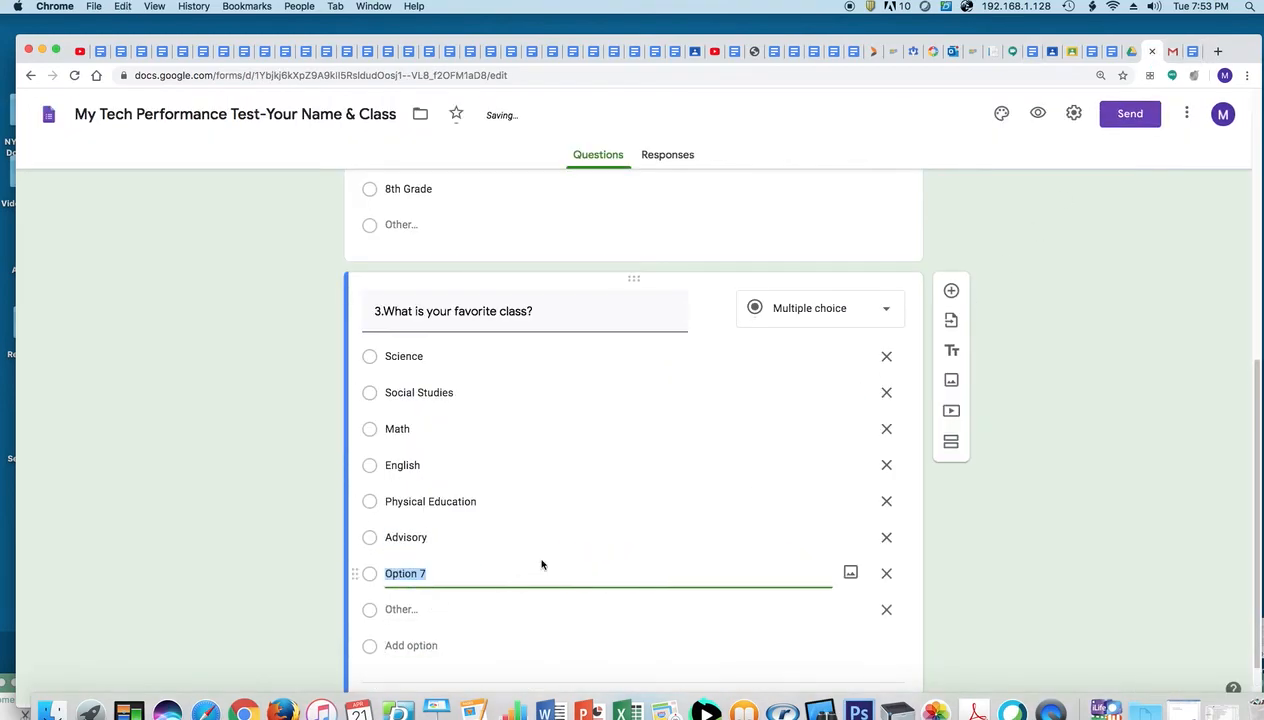
pyautogui.click(1174, 51)
pyautogui.moveTo(429, 467); pyautogui.dragTo(499, 467)
pyautogui.press('super+c')
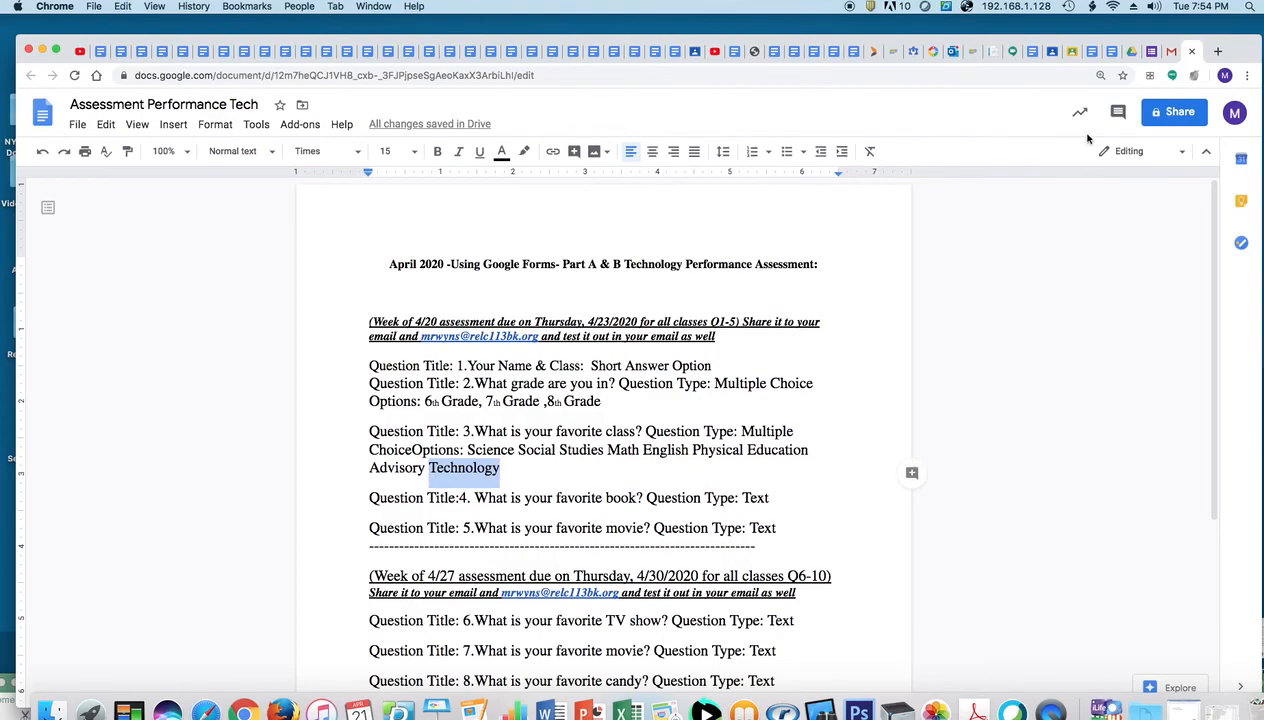
pyautogui.click(1149, 51)
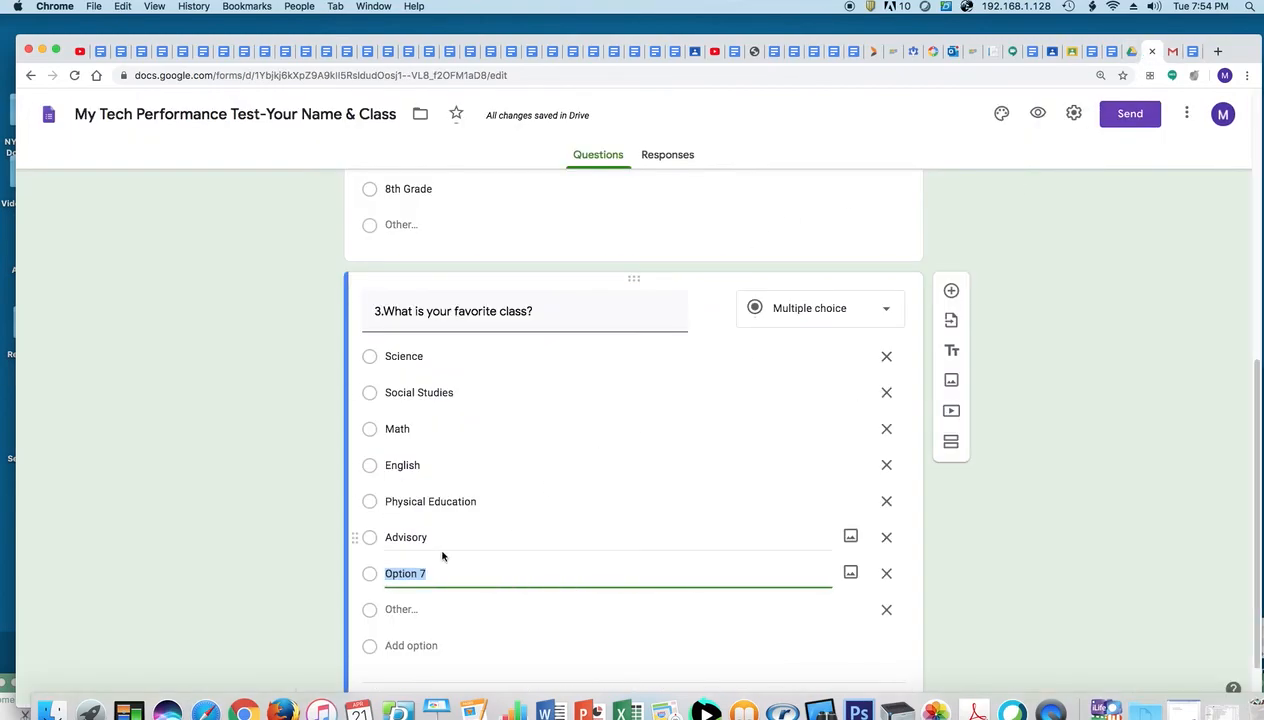
pyautogui.press('super+v')
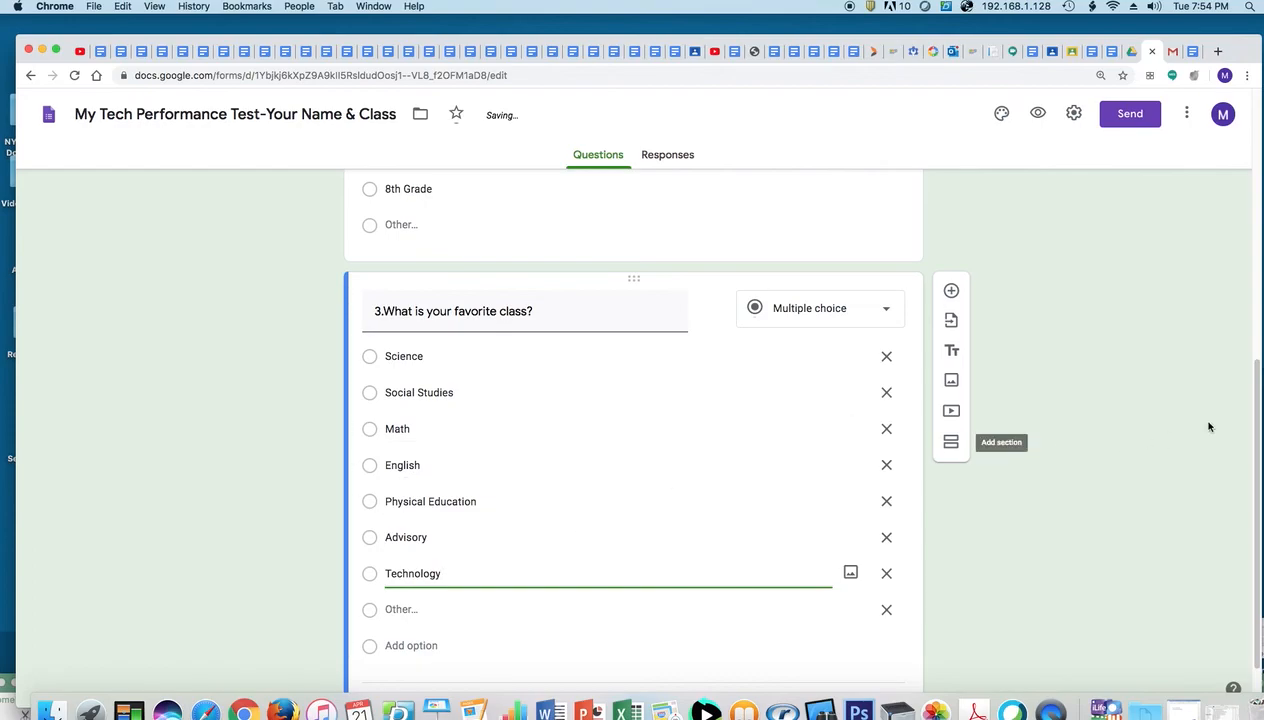
pyautogui.scroll(-2, 843, 600)
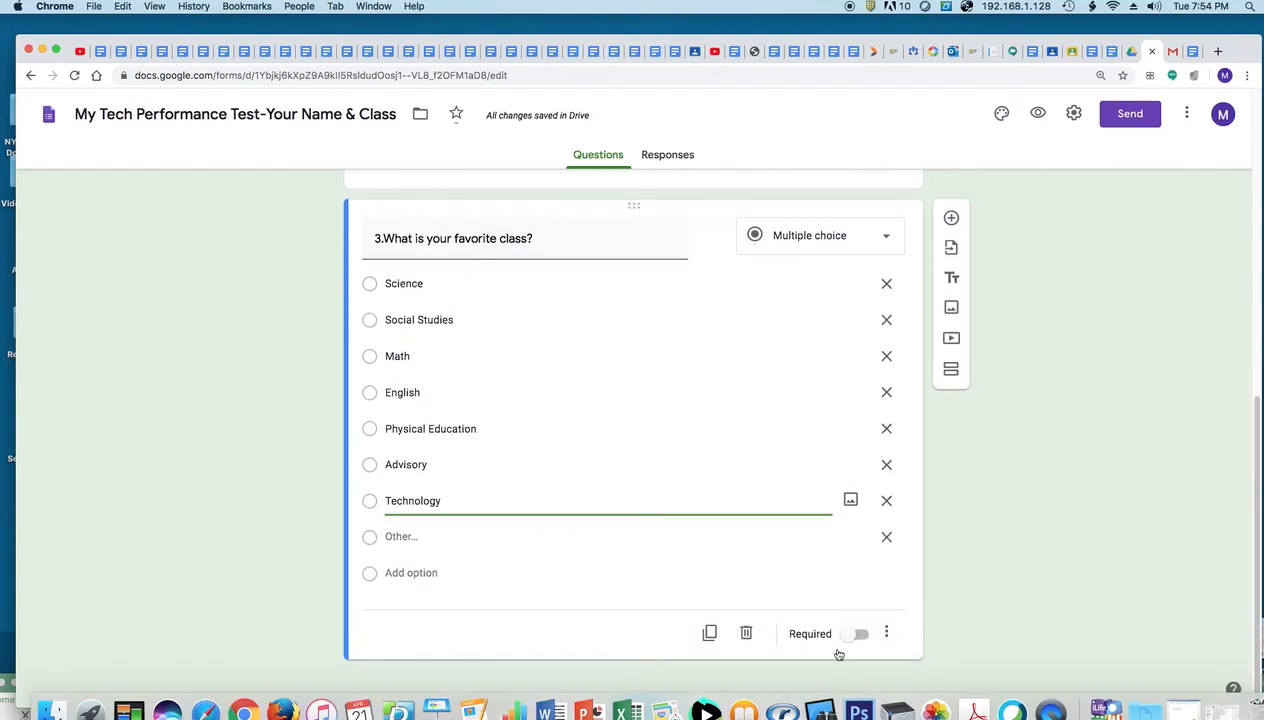
pyautogui.click(858, 634)
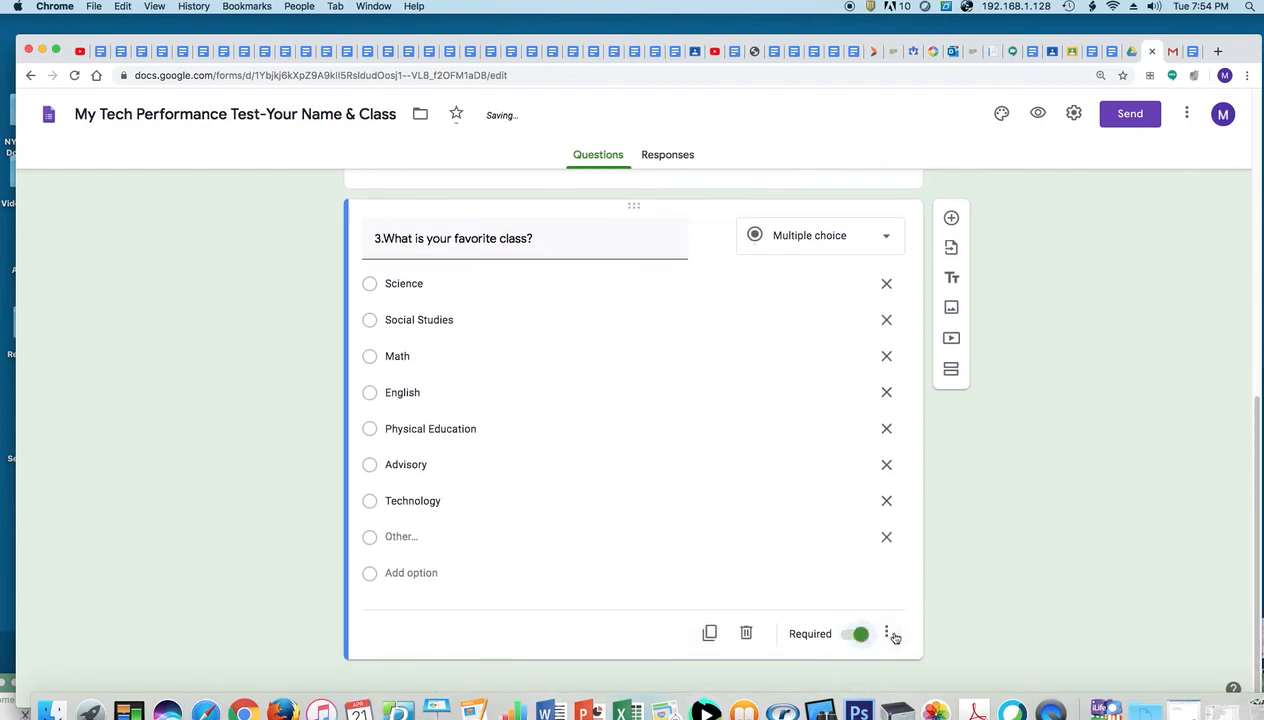
# Add a question titled '4. What is your favorite book?' copied from the assessment document
pyautogui.click(953, 222)
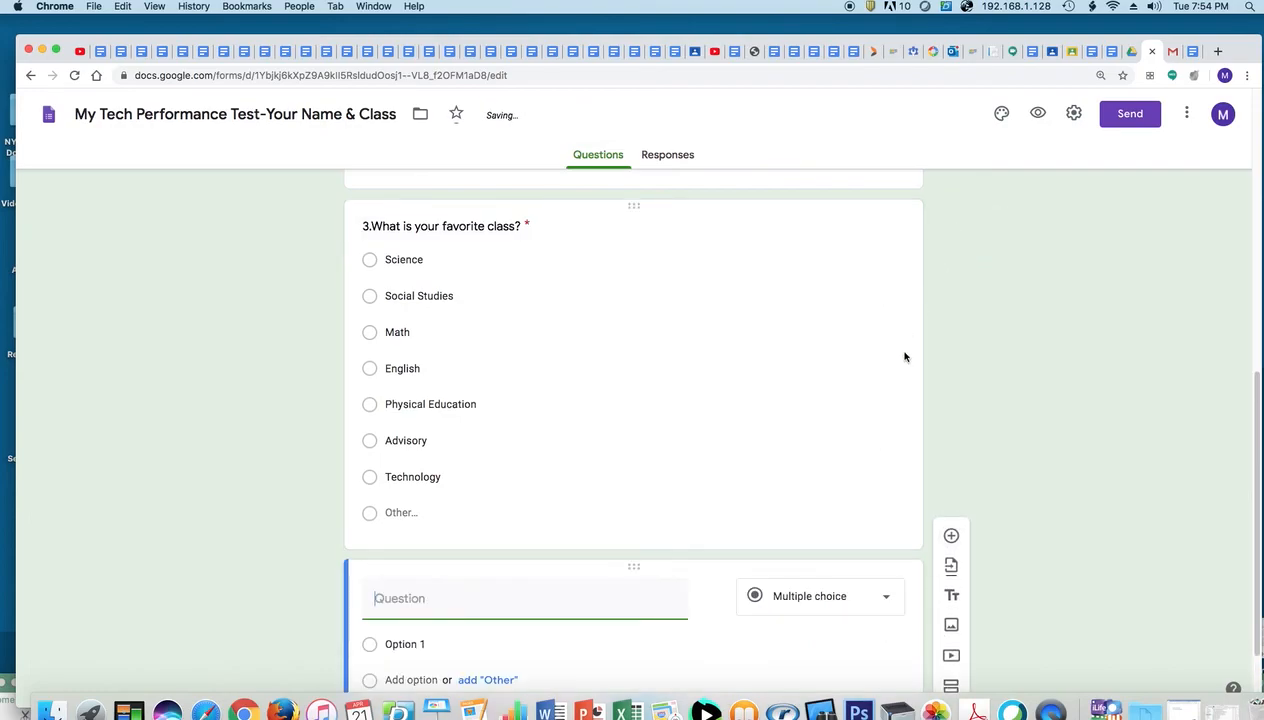
pyautogui.click(1195, 53)
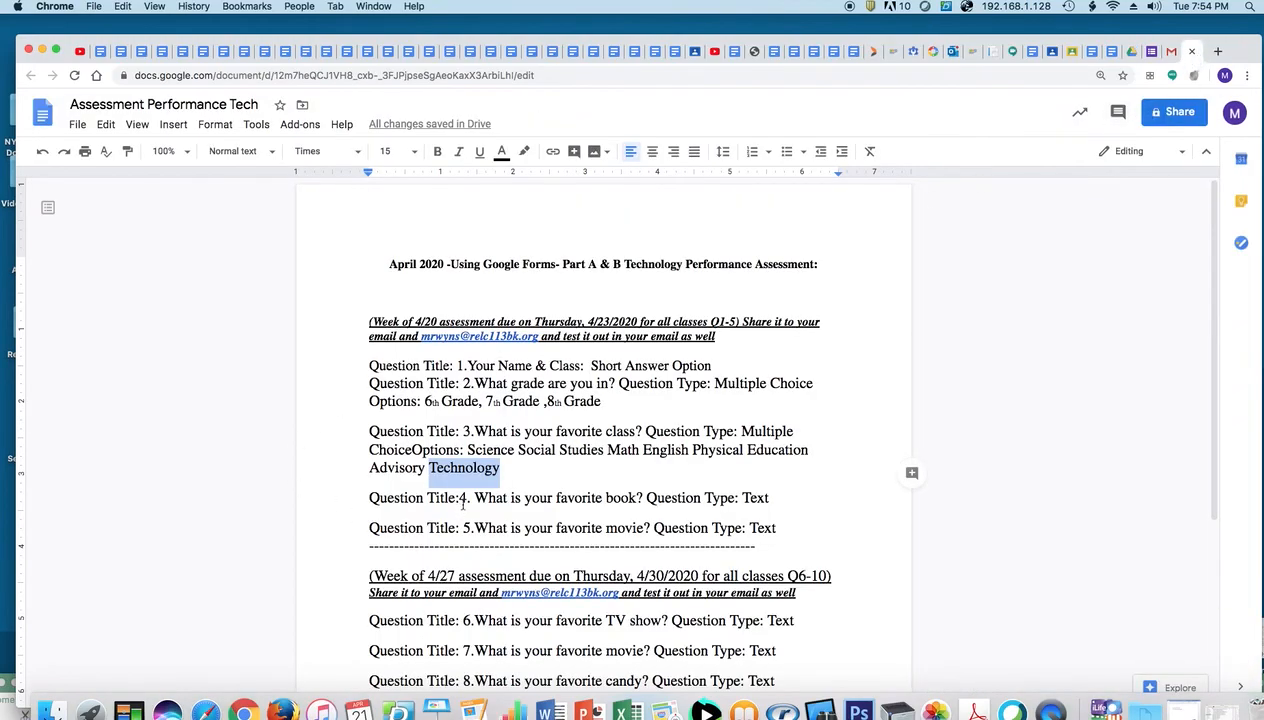
pyautogui.moveTo(461, 498); pyautogui.dragTo(643, 500)
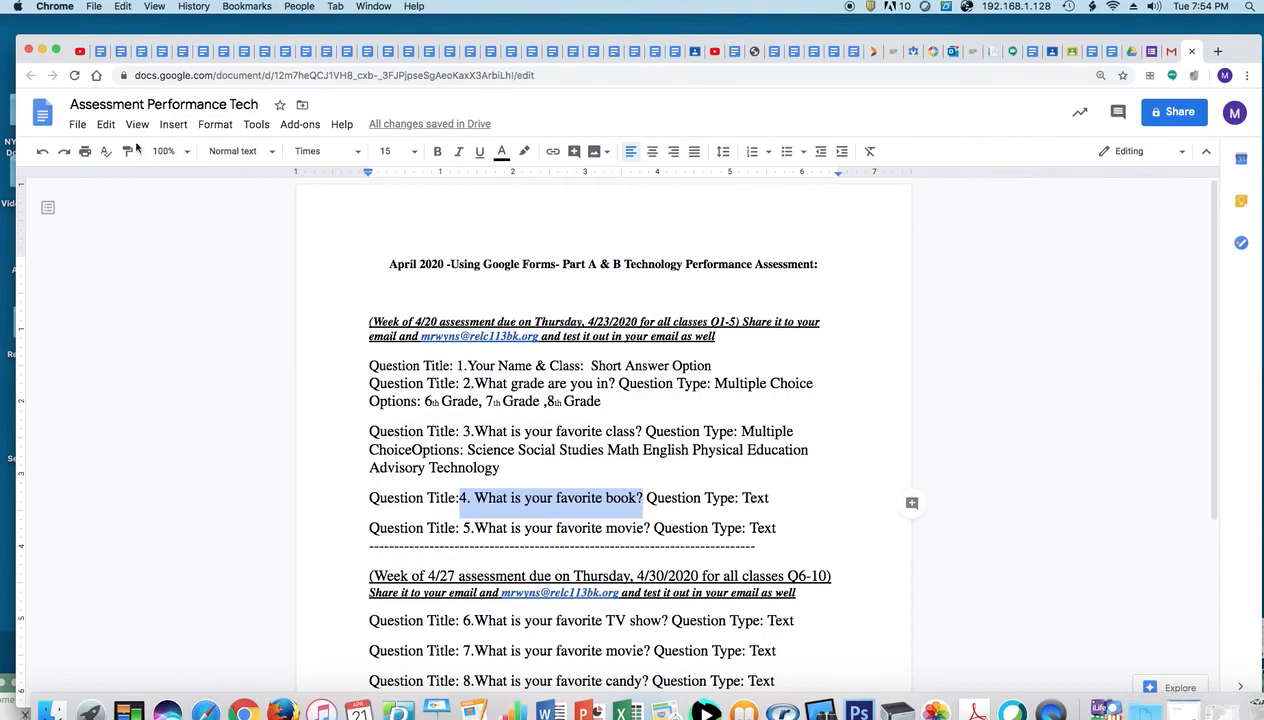
pyautogui.click(105, 124)
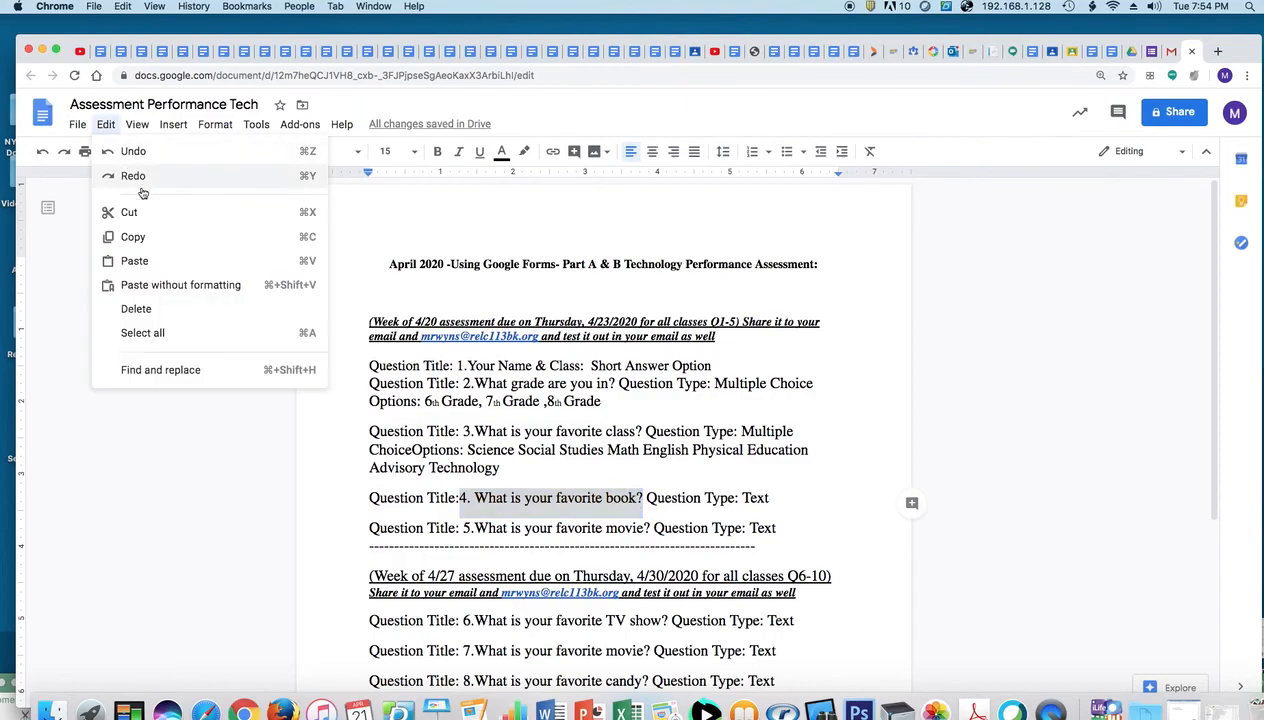
pyautogui.click(136, 237)
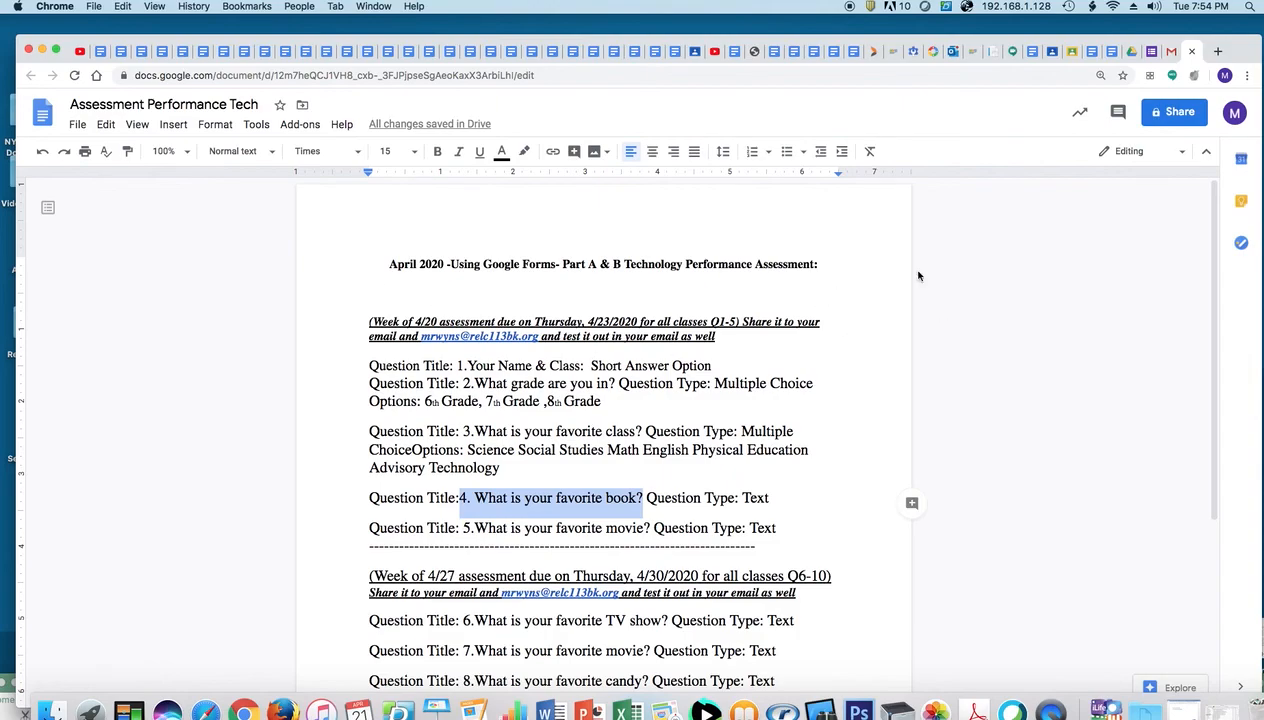
pyautogui.click(1141, 52)
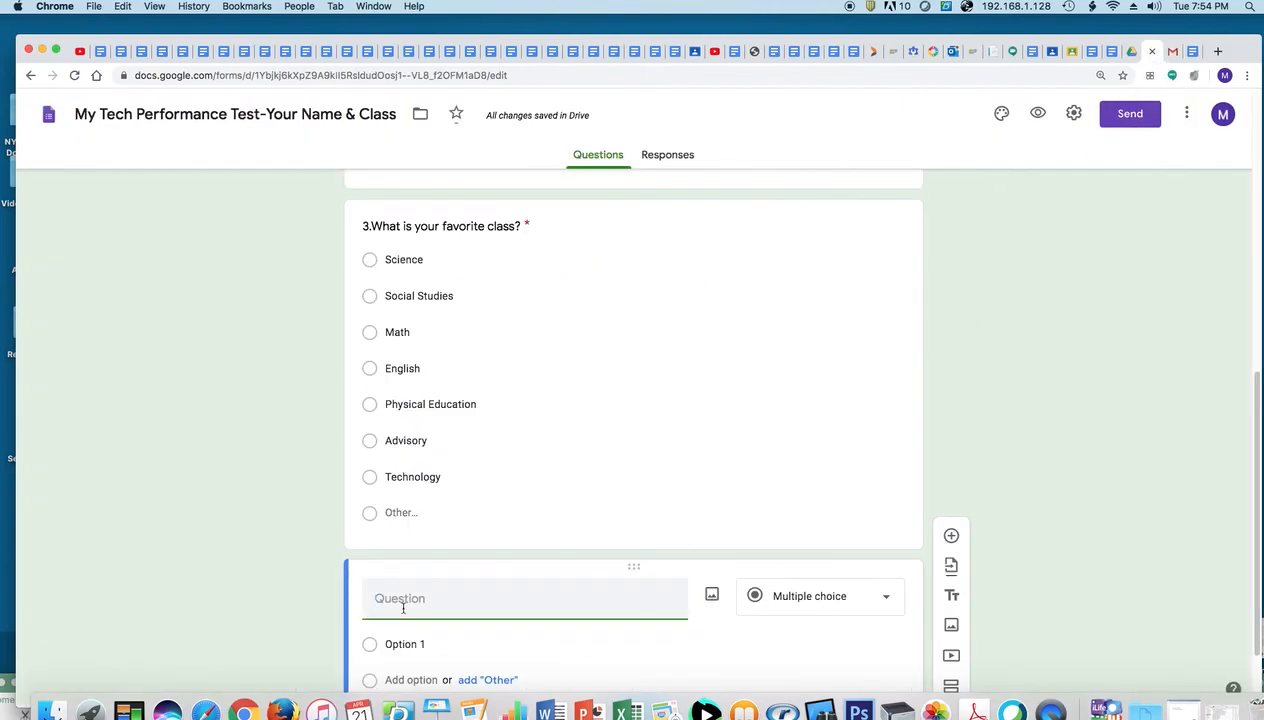
pyautogui.press('super+v')
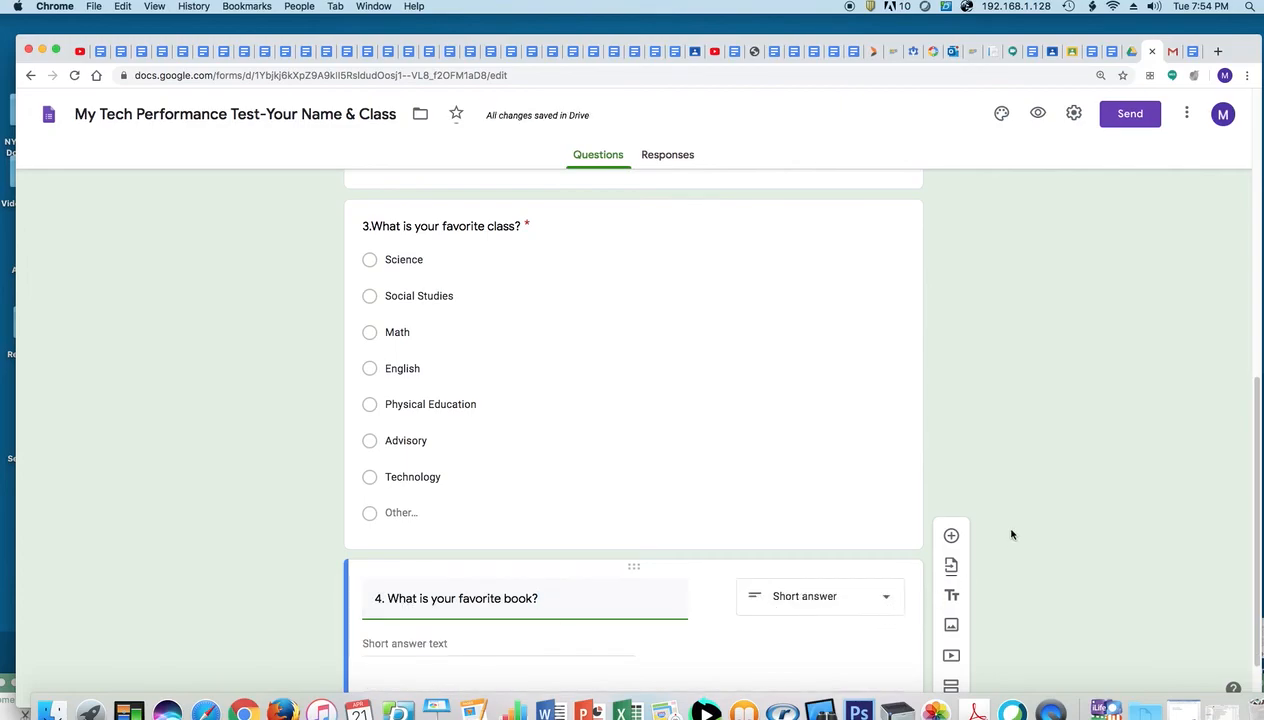
# Make question 4 required and add a new blank question below it
pyautogui.scroll(-2, 1214, 553)
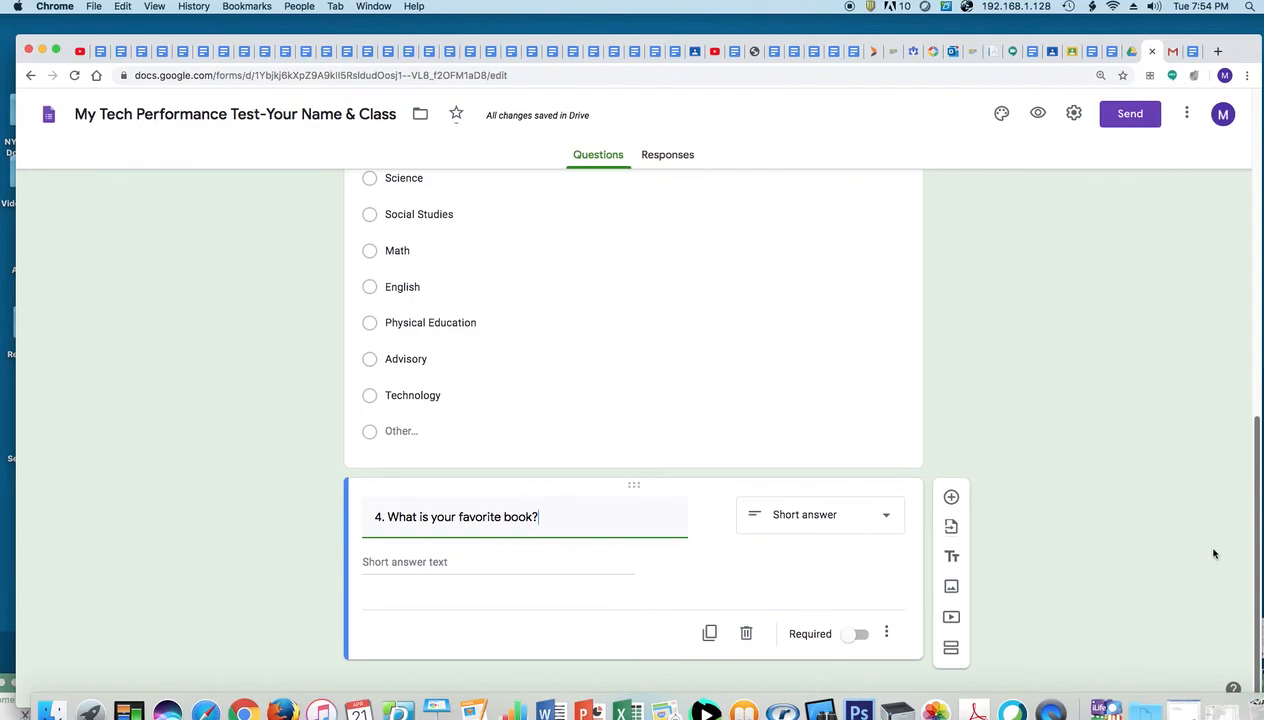
pyautogui.click(860, 636)
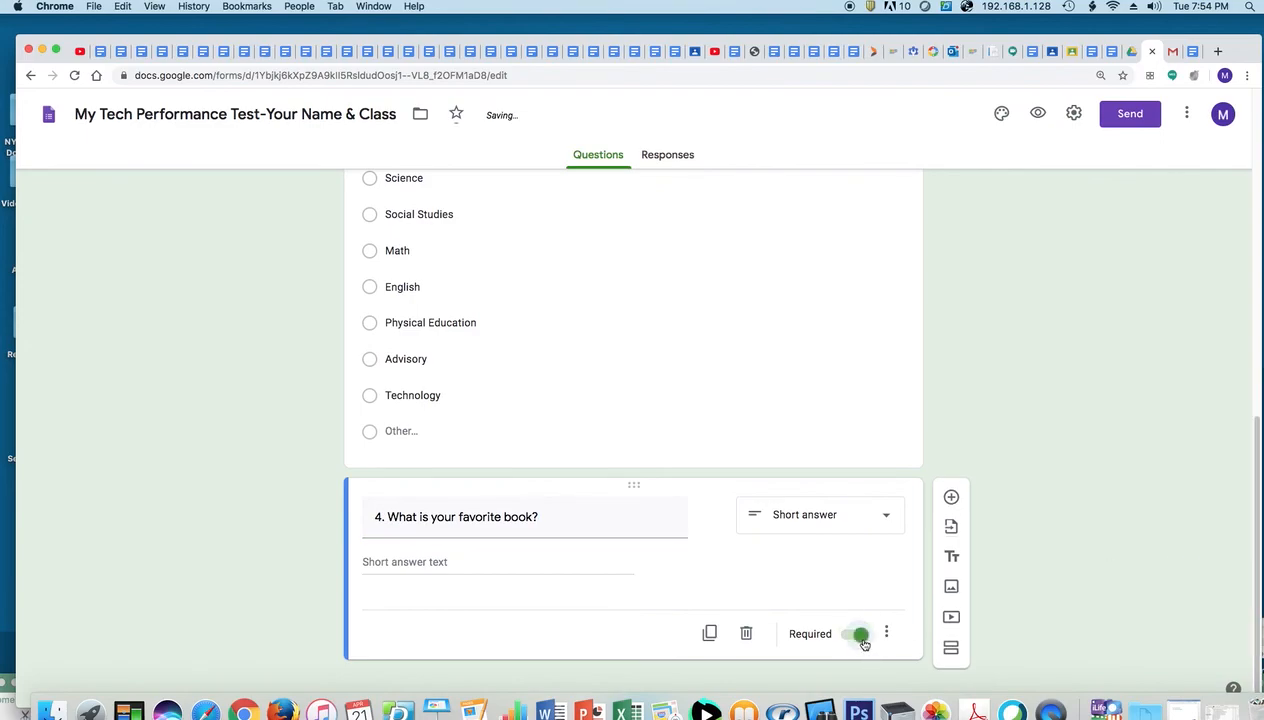
pyautogui.click(951, 497)
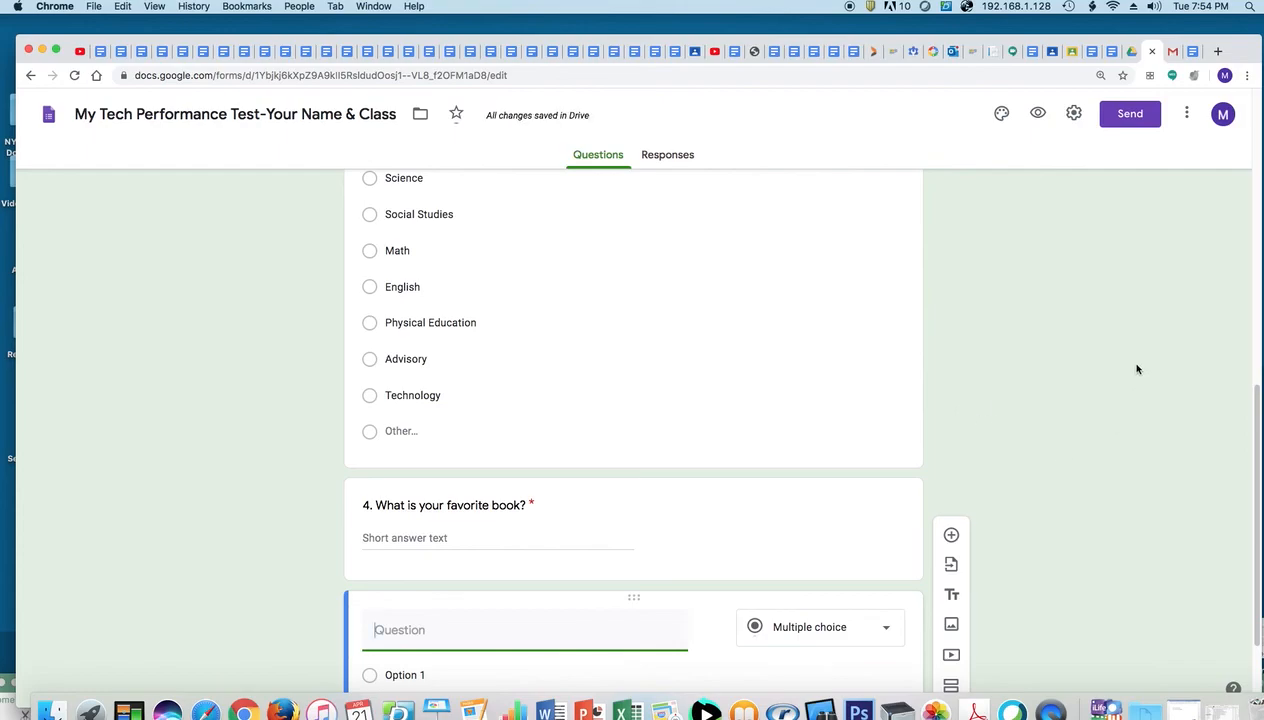
# Append ' -Insert an Image' to question 5's line, then select the '5.What is your favorite movie?' title
pyautogui.click(1188, 51)
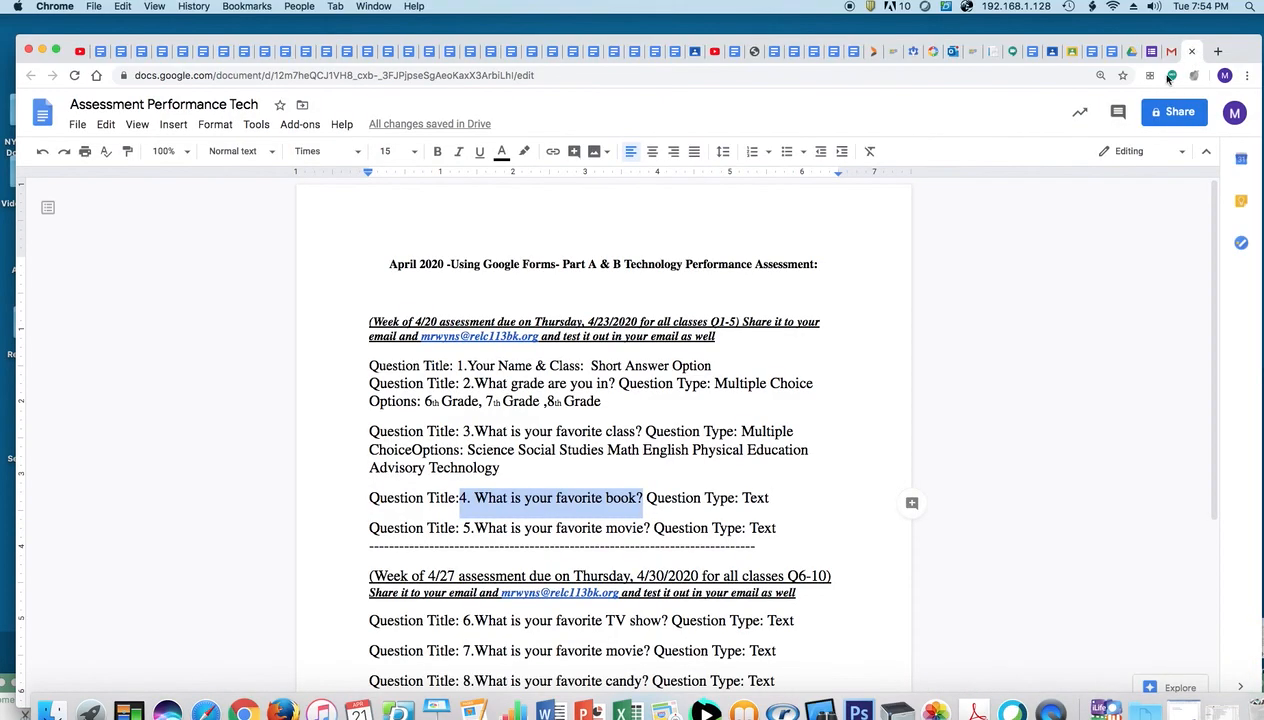
pyautogui.click(781, 530)
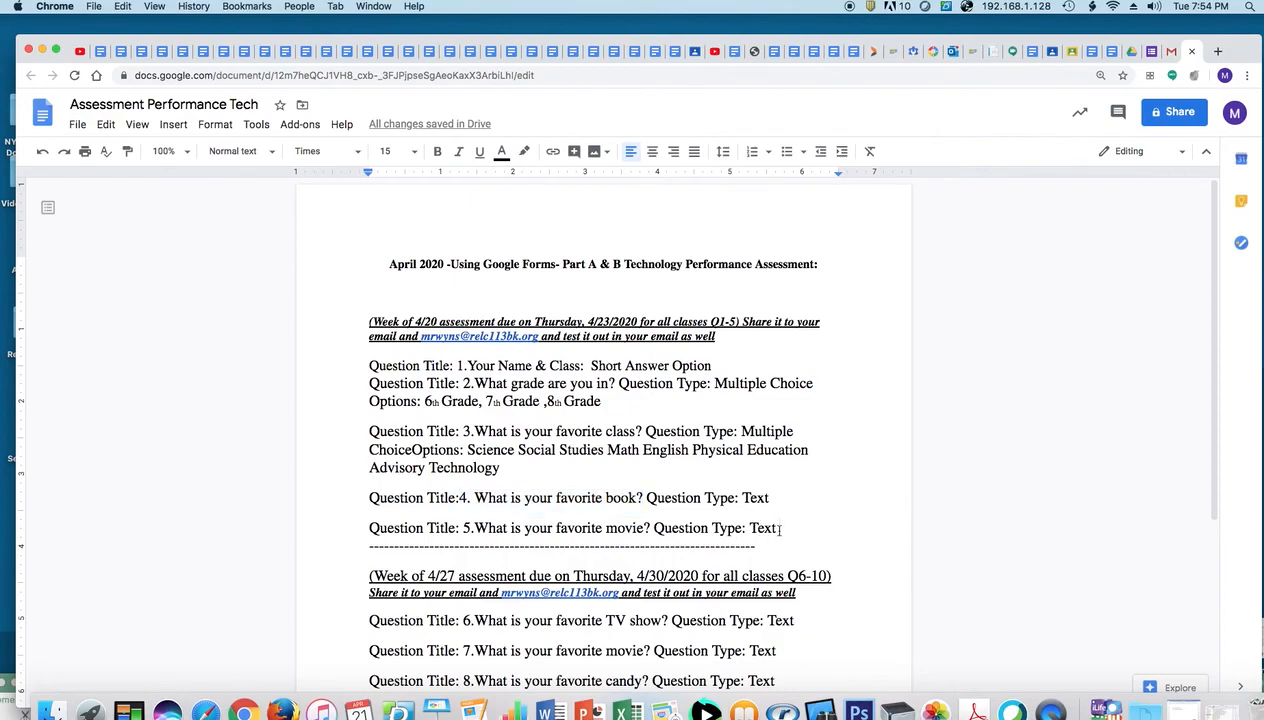
pyautogui.write('-')
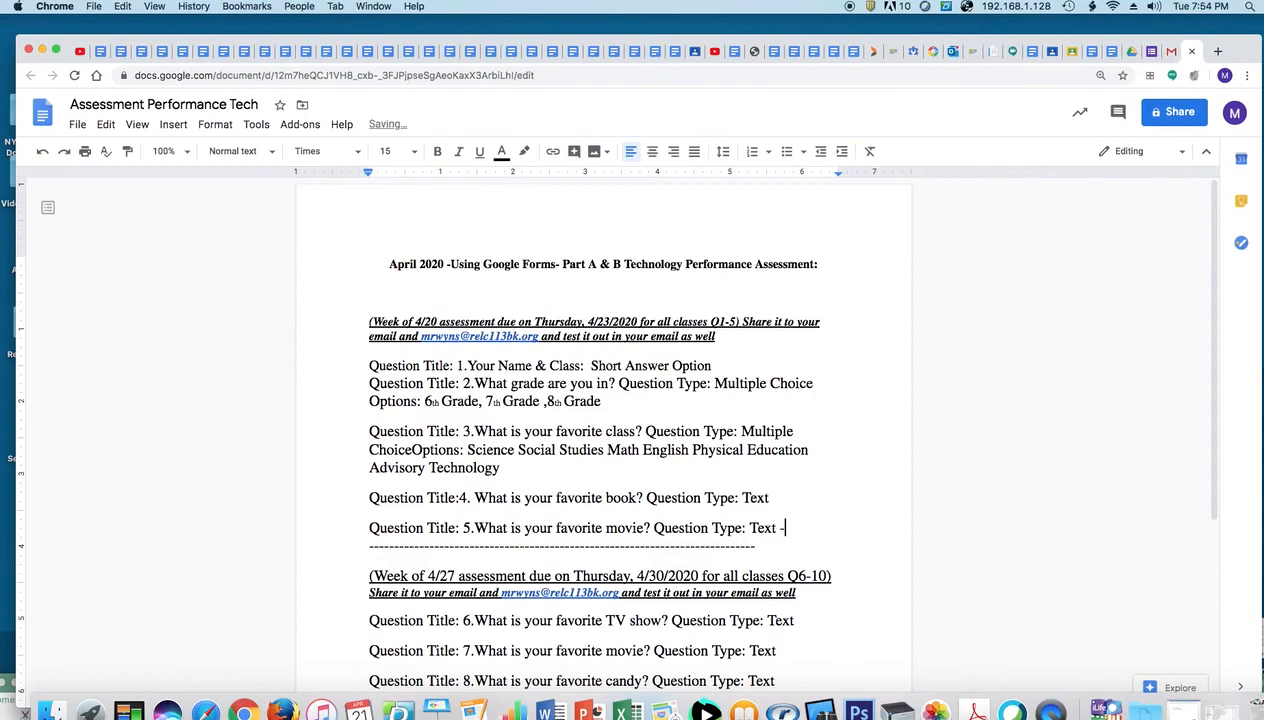
pyautogui.write('Insert an Image')
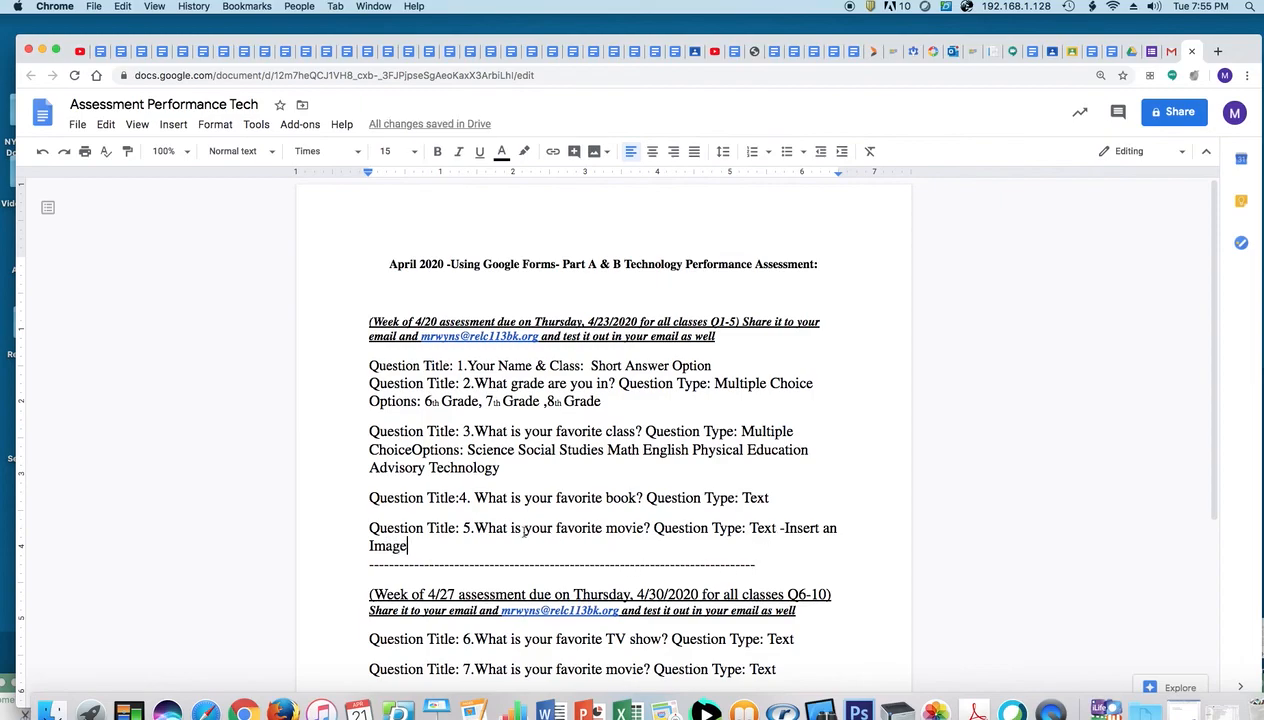
pyautogui.moveTo(464, 528); pyautogui.dragTo(650, 528)
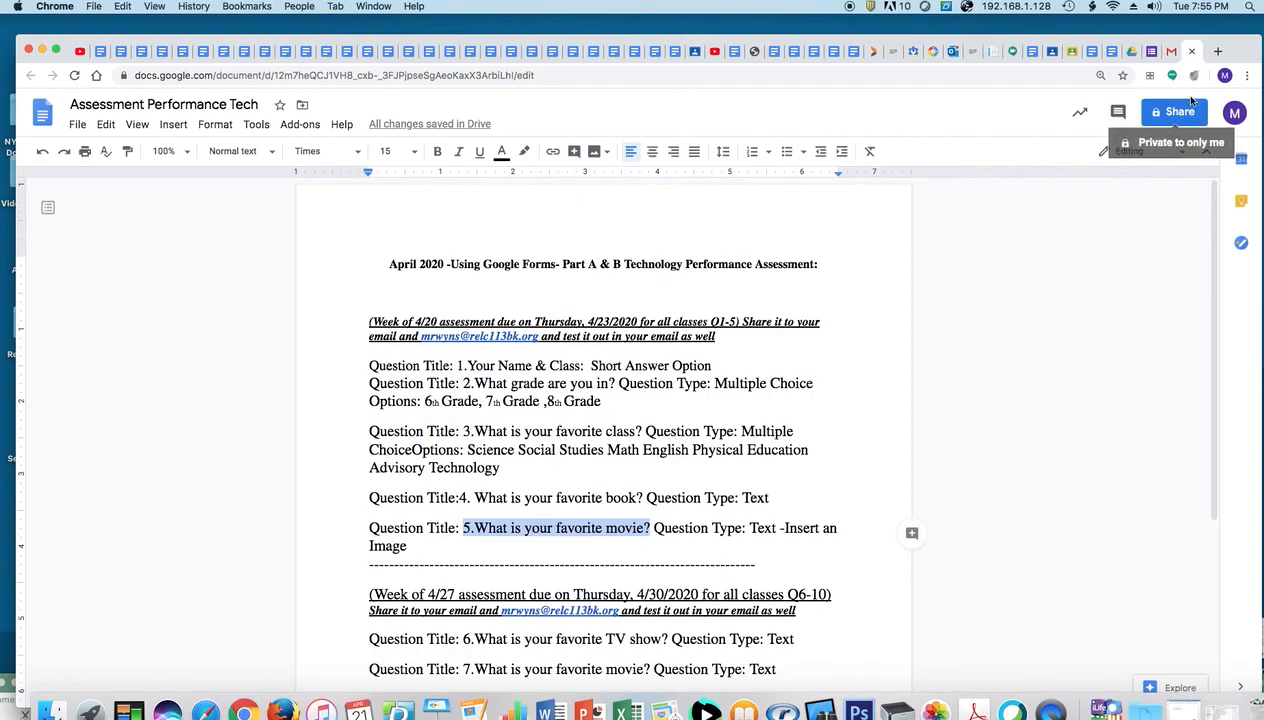
# Paste '5.What is your favorite movie?' into the blank question and make it a Paragraph answer
pyautogui.click(1140, 55)
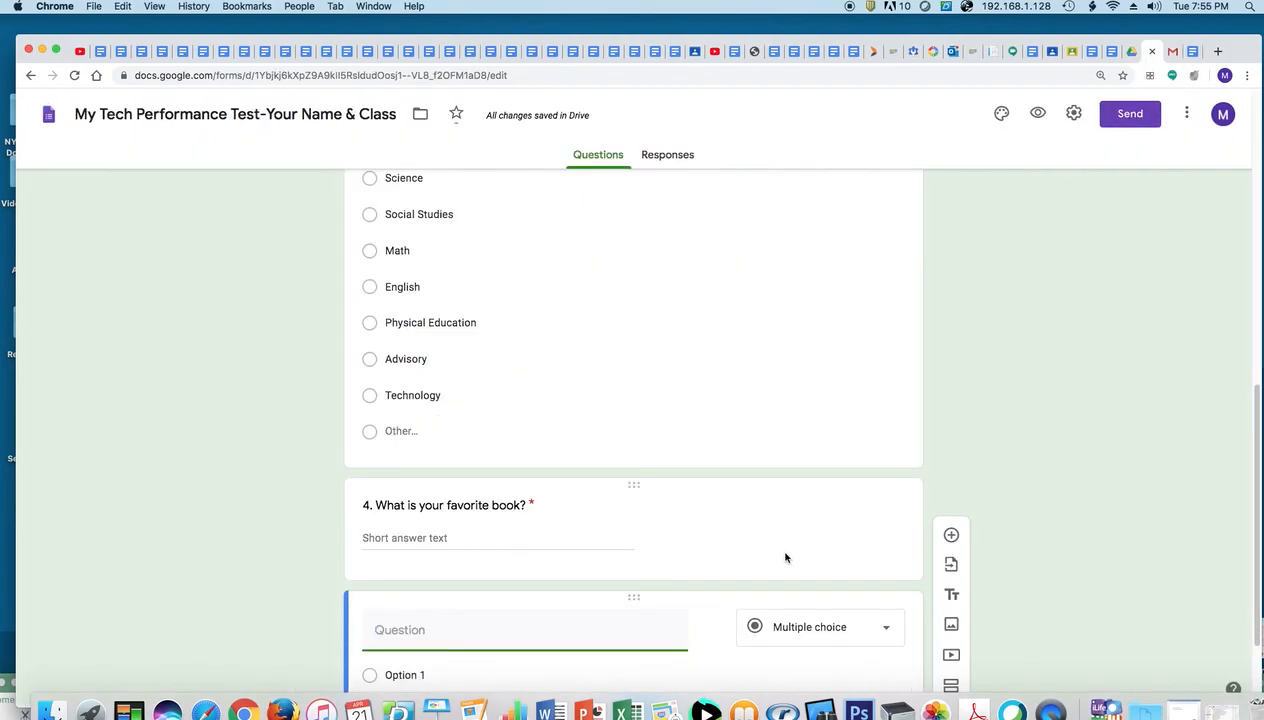
pyautogui.press('super+v')
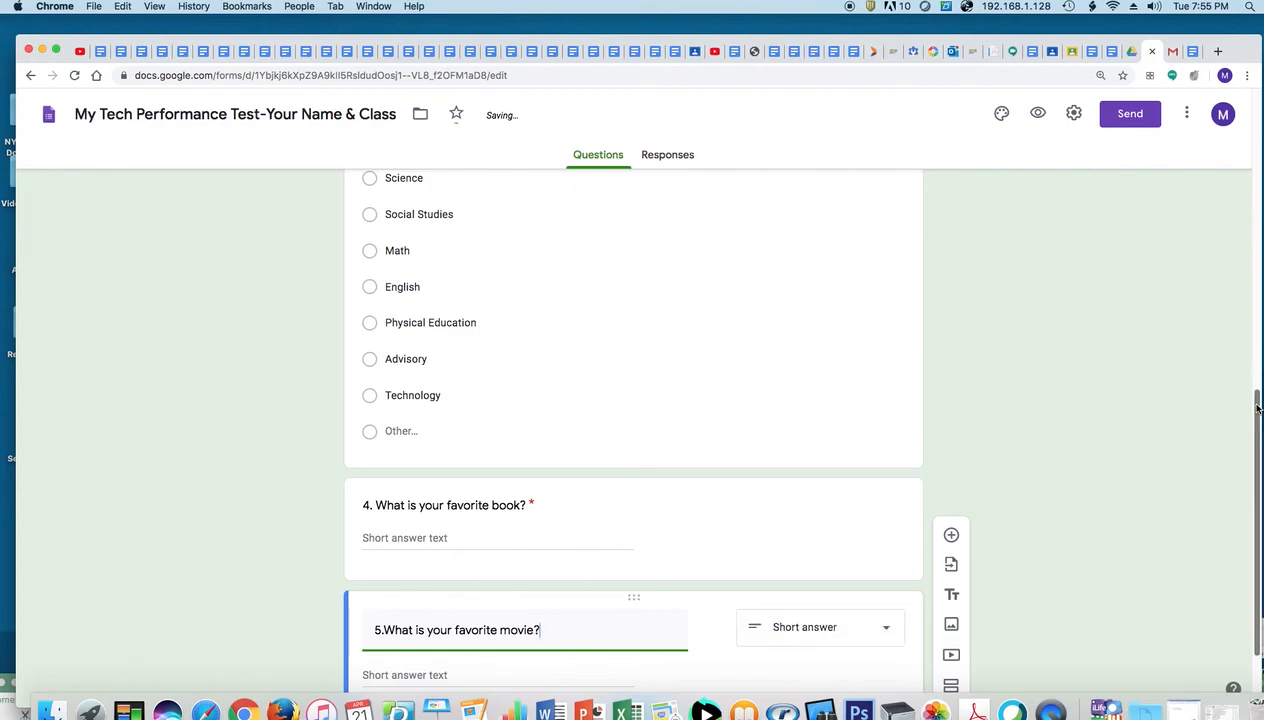
pyautogui.scroll(-2, 1240, 450)
pyautogui.click(892, 523)
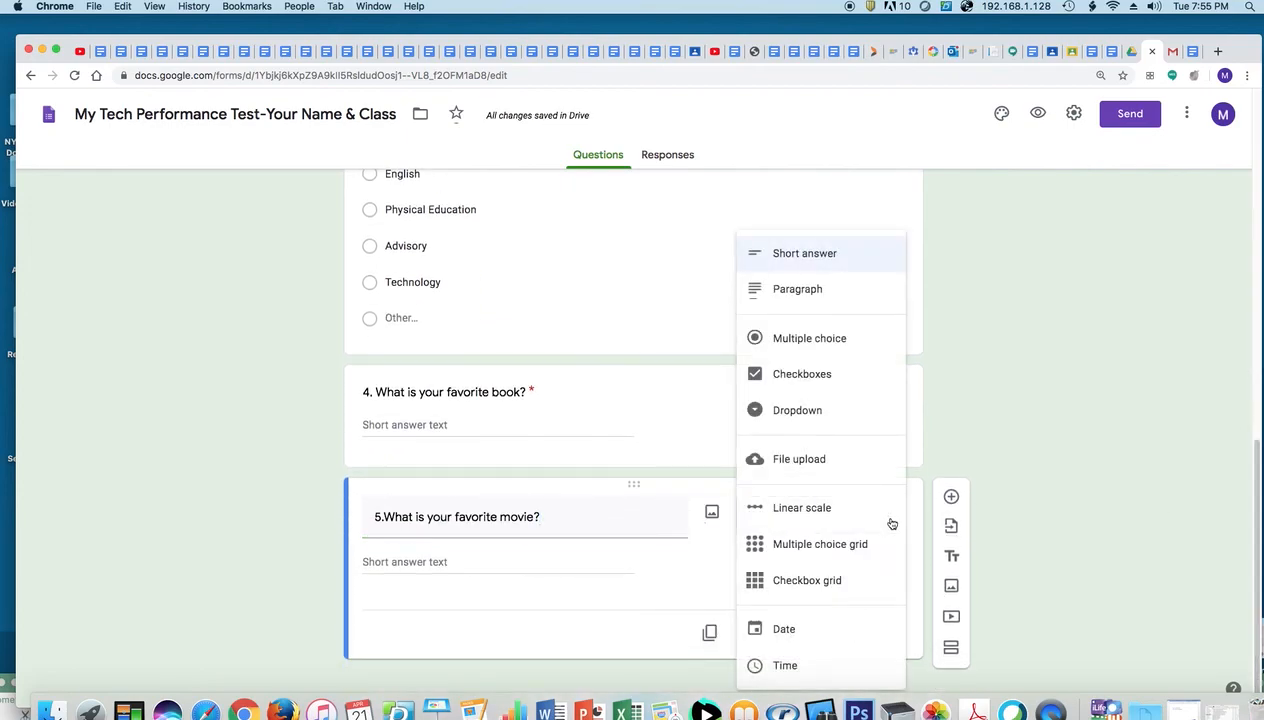
pyautogui.click(870, 297)
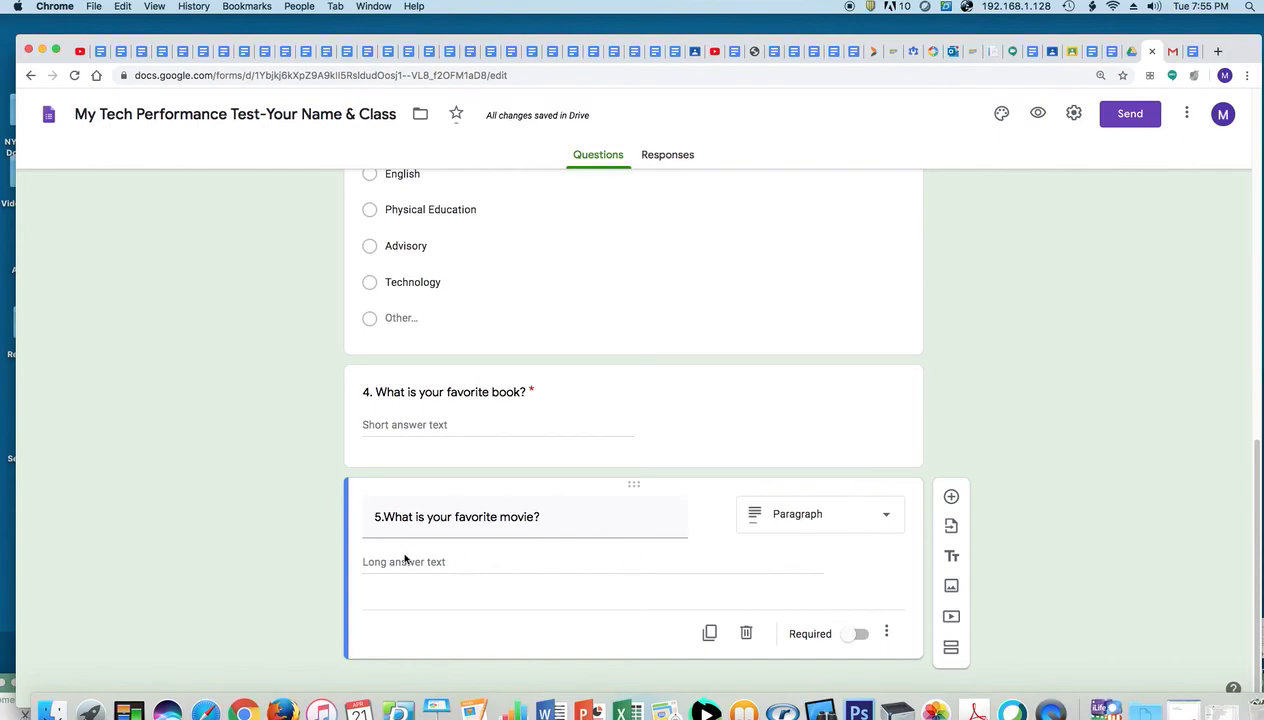
# Insert the MOVIES clapboard image from a 'movie' image search, titled 'Movie Art'
pyautogui.click(951, 589)
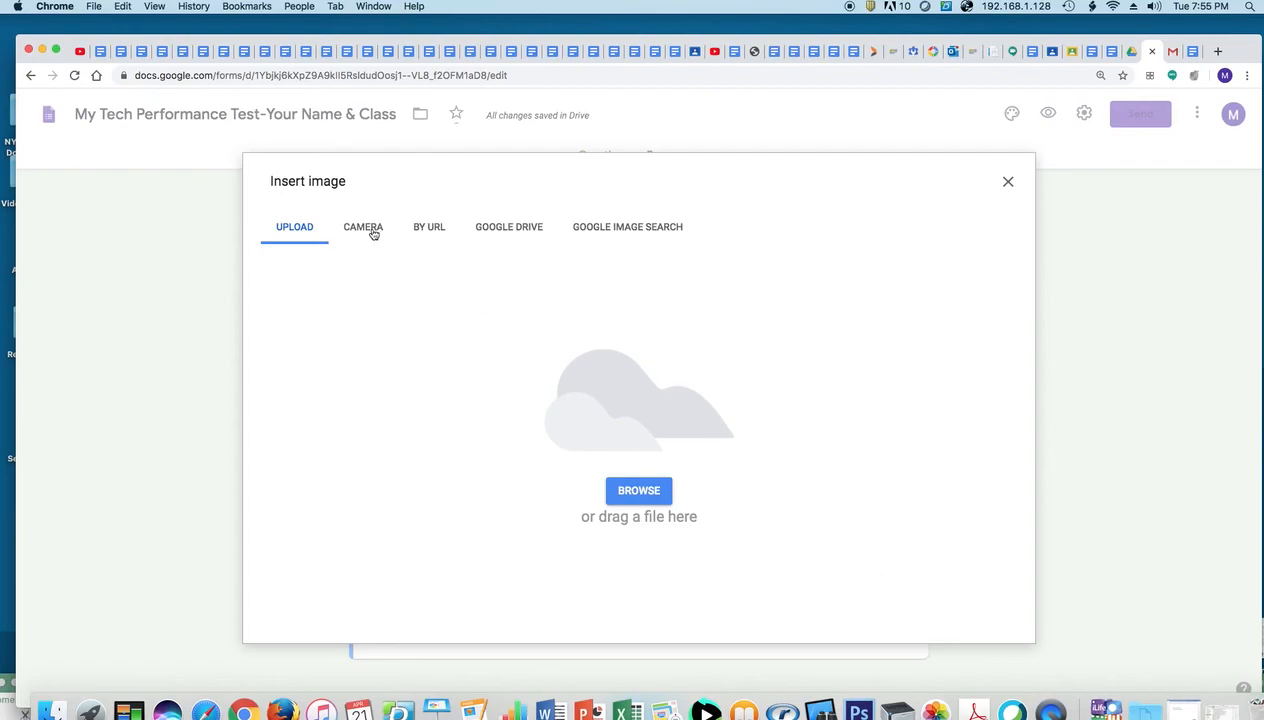
pyautogui.click(621, 230)
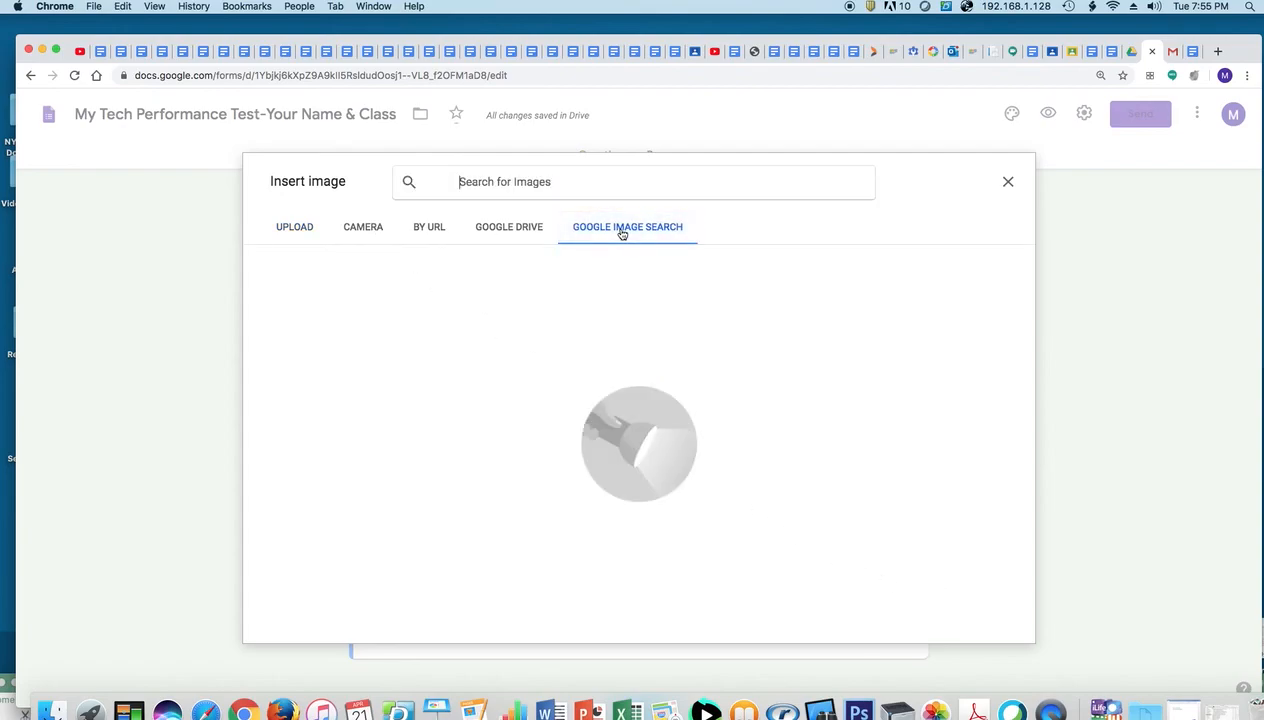
pyautogui.write('movies')
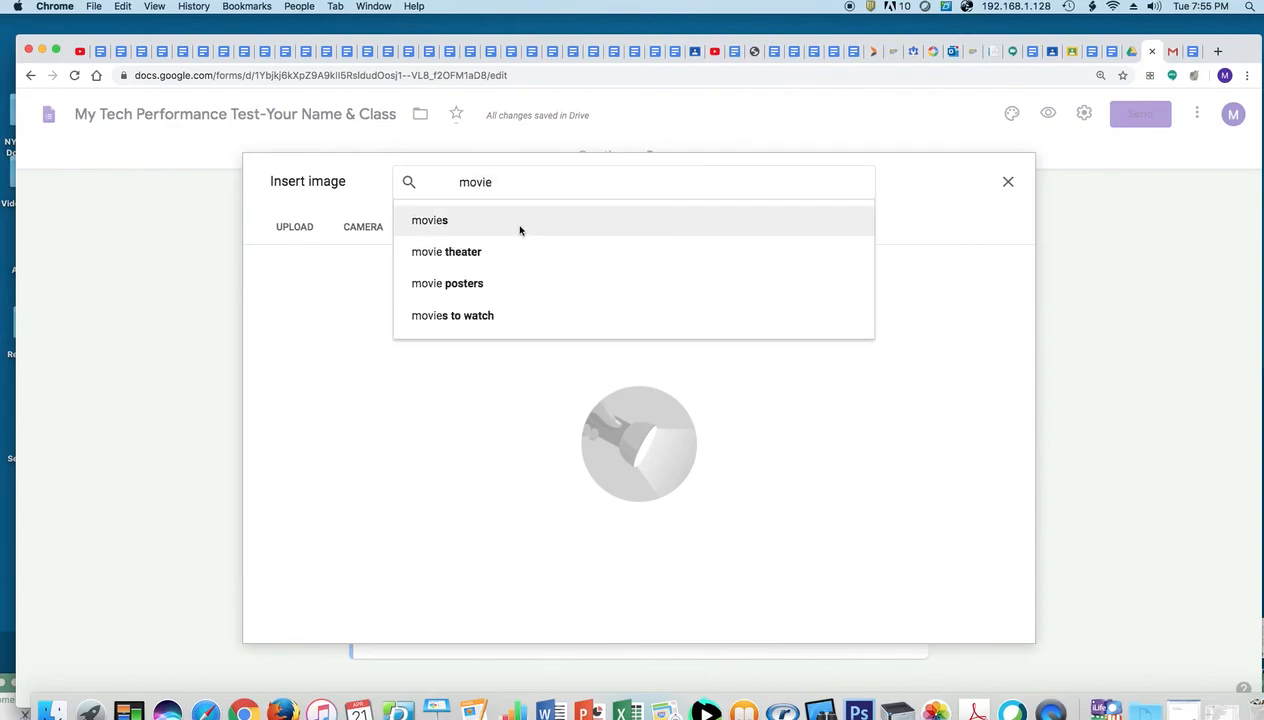
pyautogui.click(519, 229)
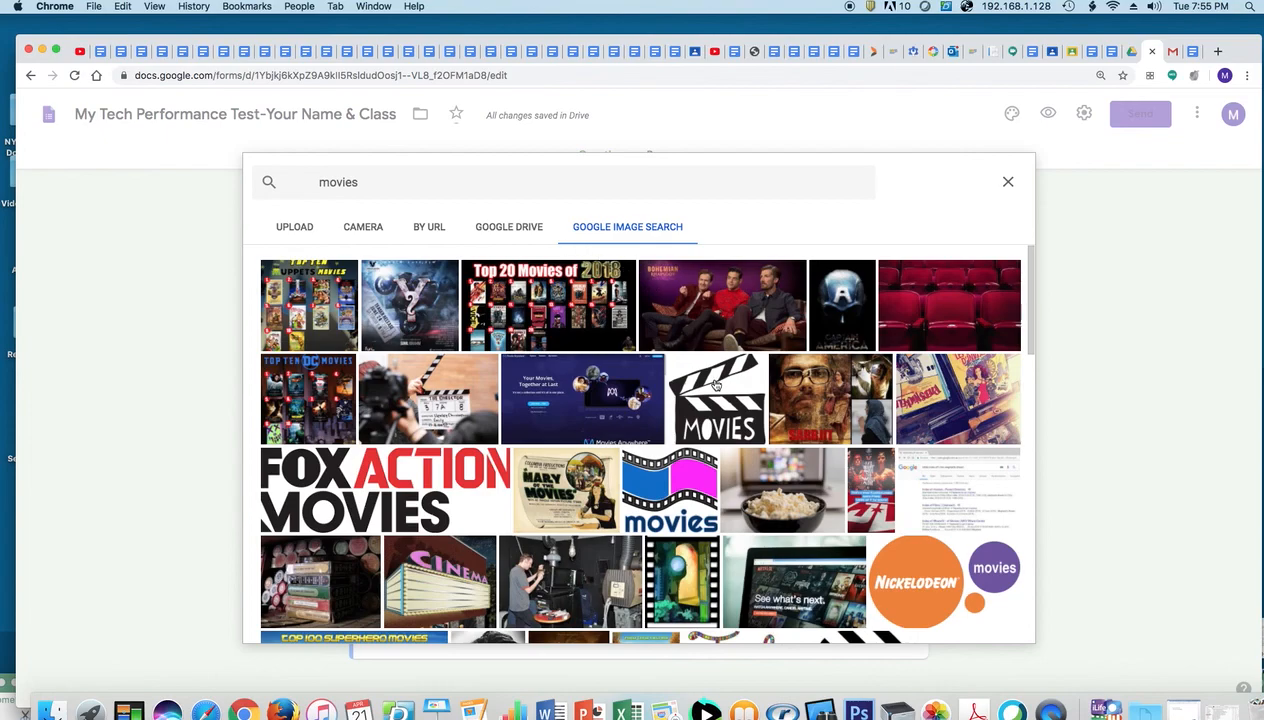
pyautogui.click(715, 385)
pyautogui.click(1006, 628)
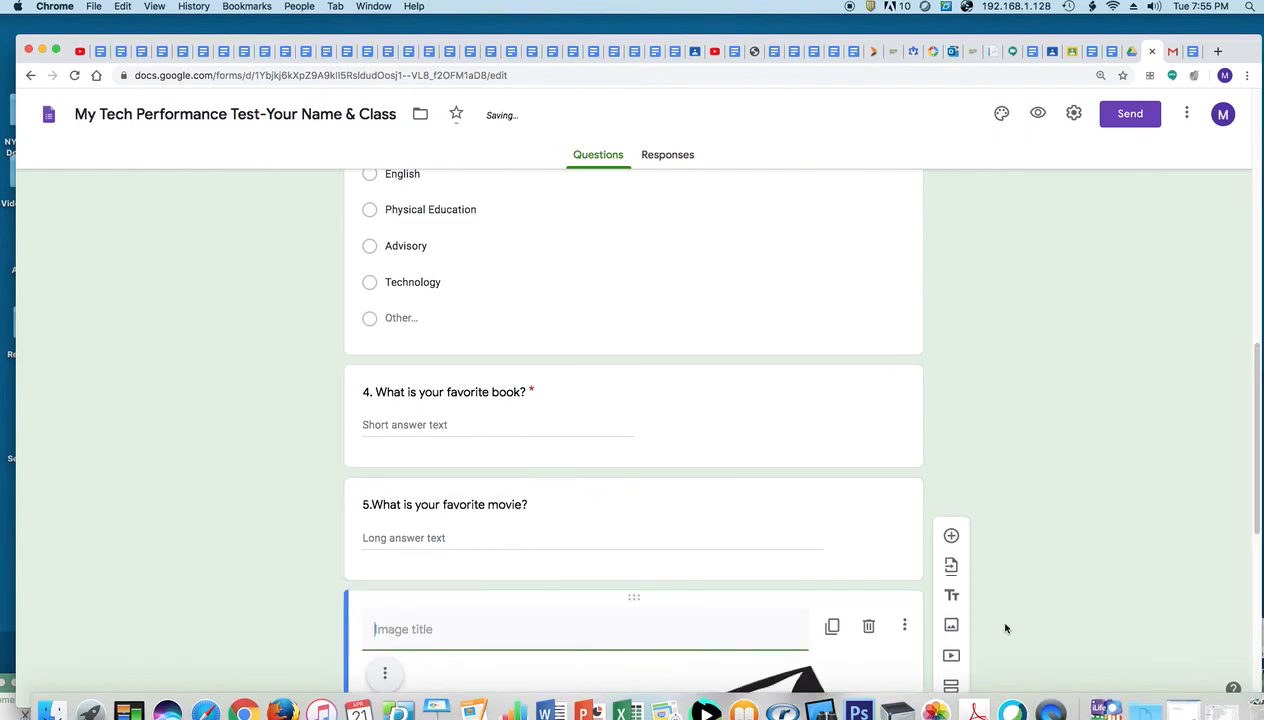
pyautogui.moveTo(1253, 361); pyautogui.dragTo(1256, 451)
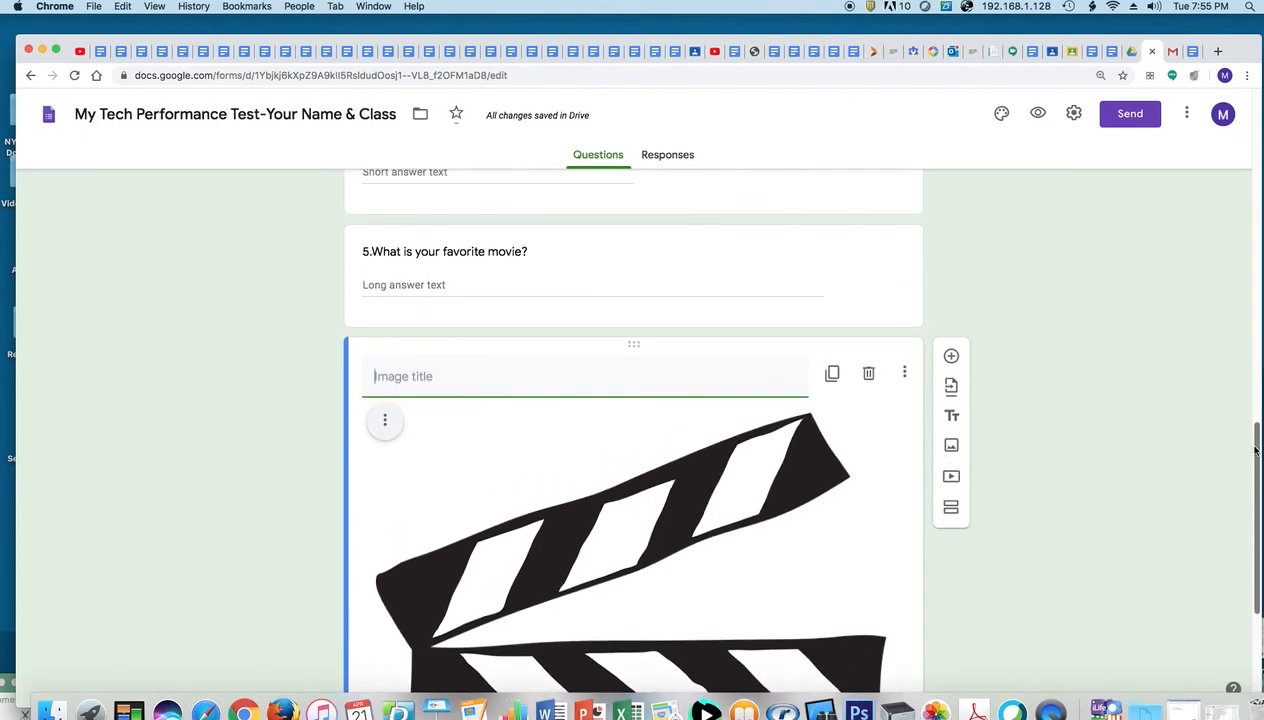
pyautogui.write('Movie Art')
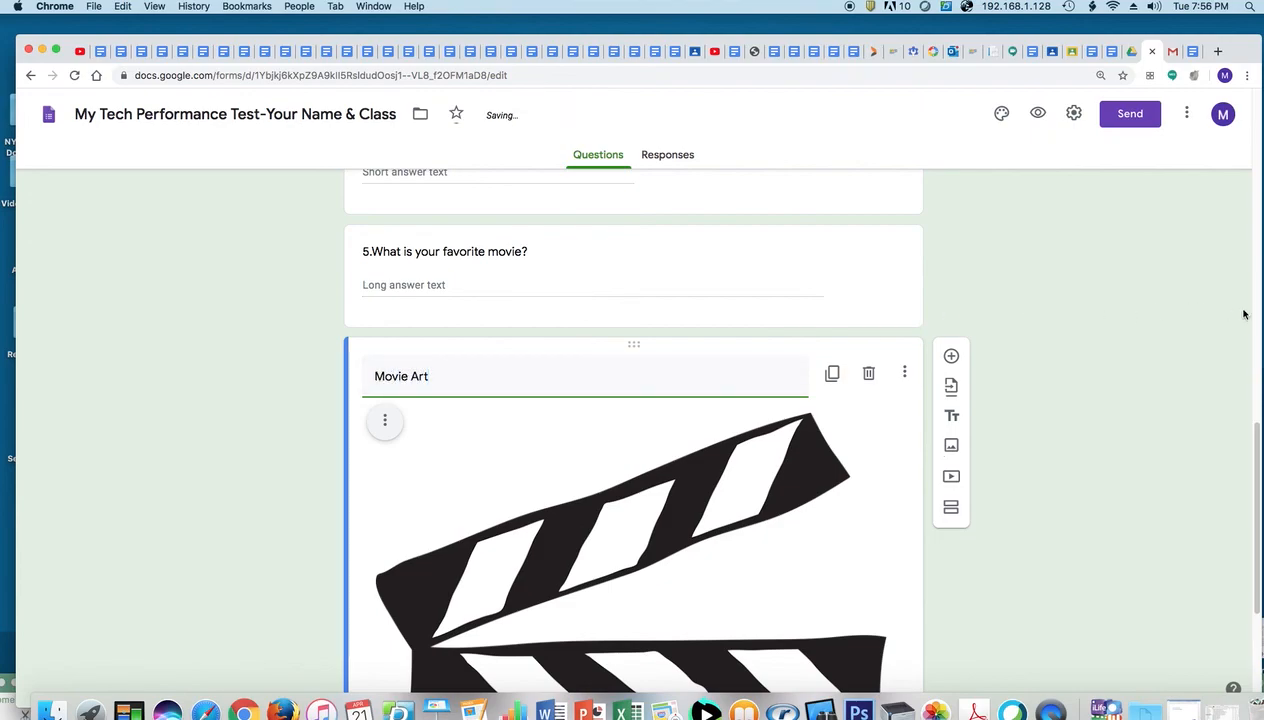
# Make question 5 a required question
pyautogui.scroll(3, 1251, 437)
pyautogui.scroll(-3, 847, 330)
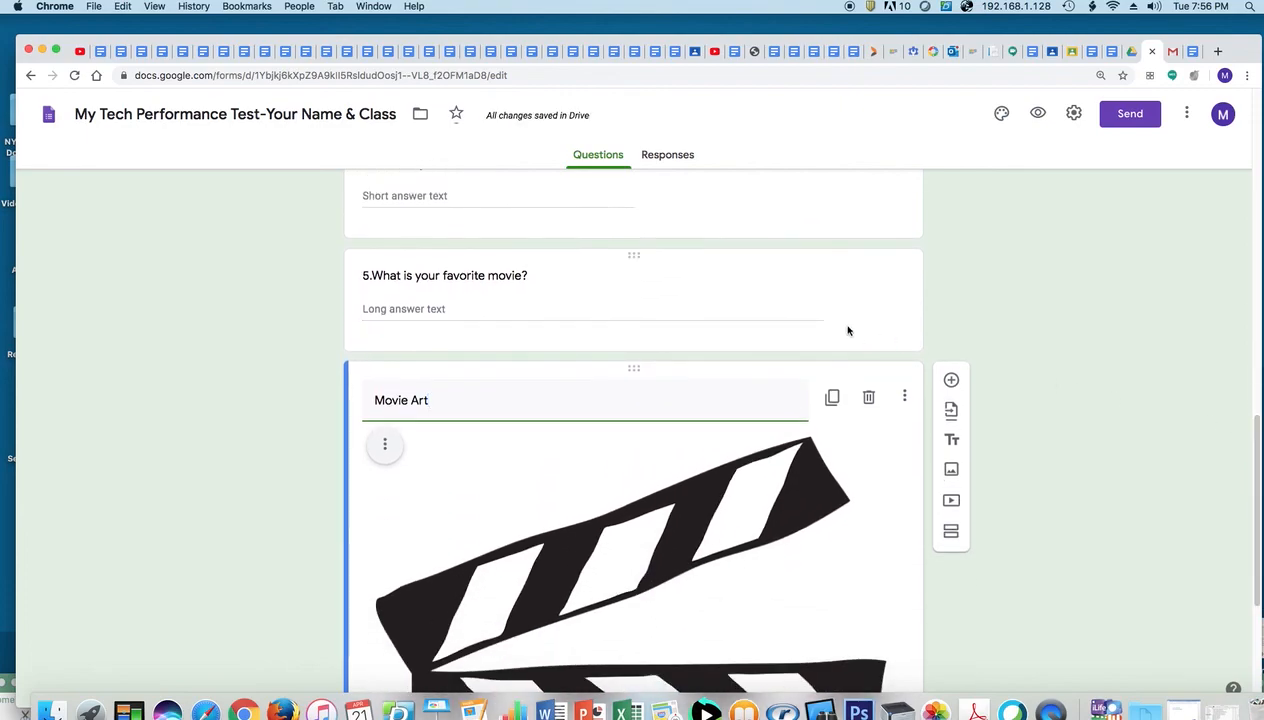
pyautogui.click(842, 329)
pyautogui.click(857, 405)
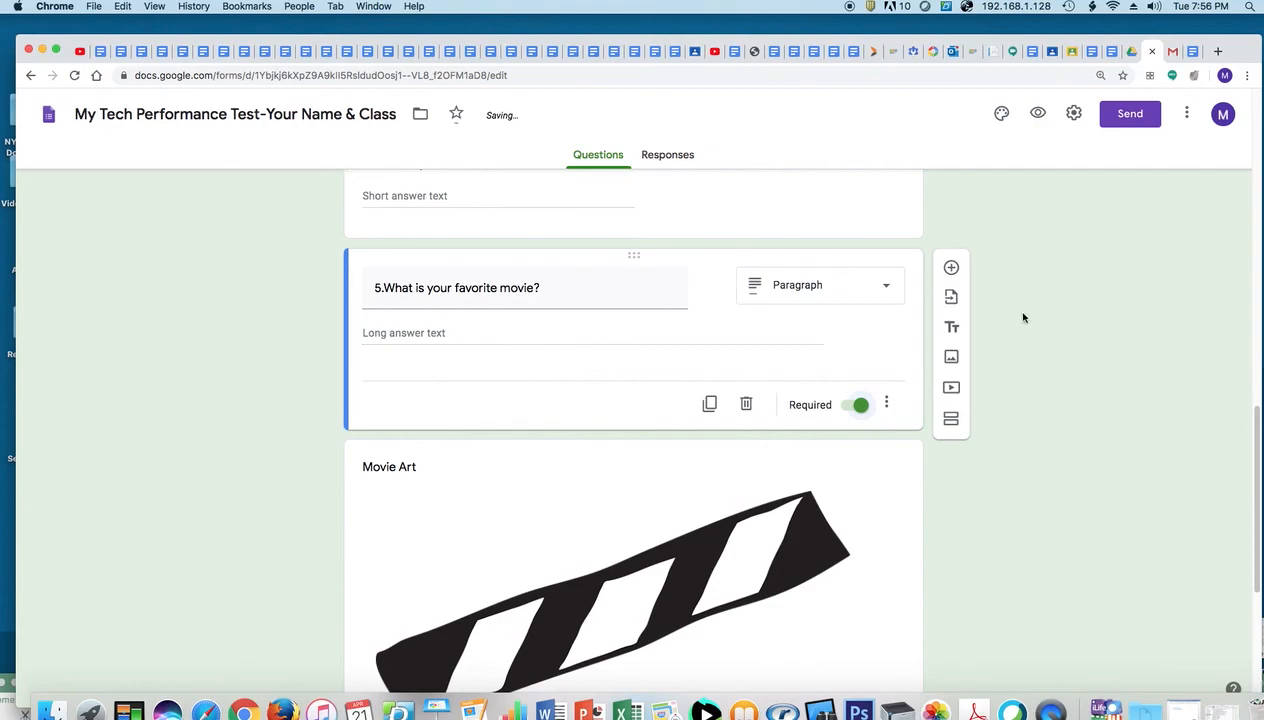
pyautogui.moveTo(1258, 424); pyautogui.dragTo(1150, 160)
# In General settings, remove the one-response limit and sign-in restriction, collect emails, and show summary charts
pyautogui.click(1074, 115)
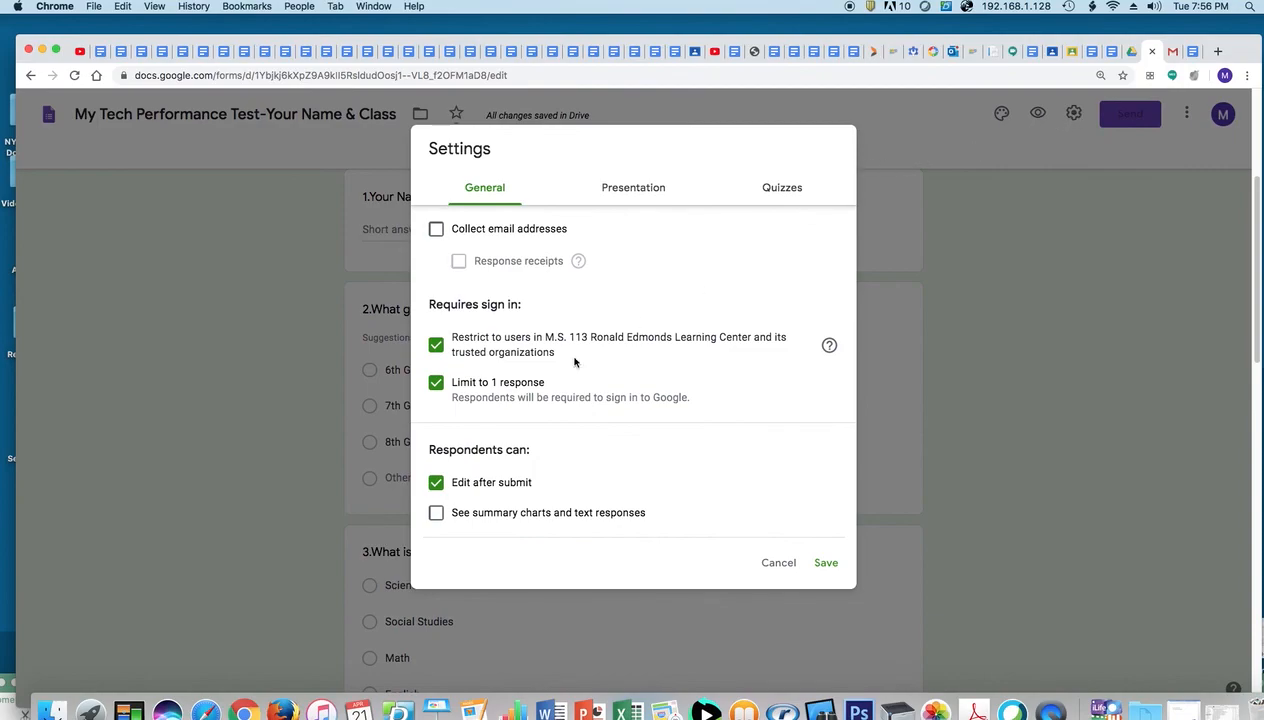
pyautogui.click(436, 388)
pyautogui.click(436, 347)
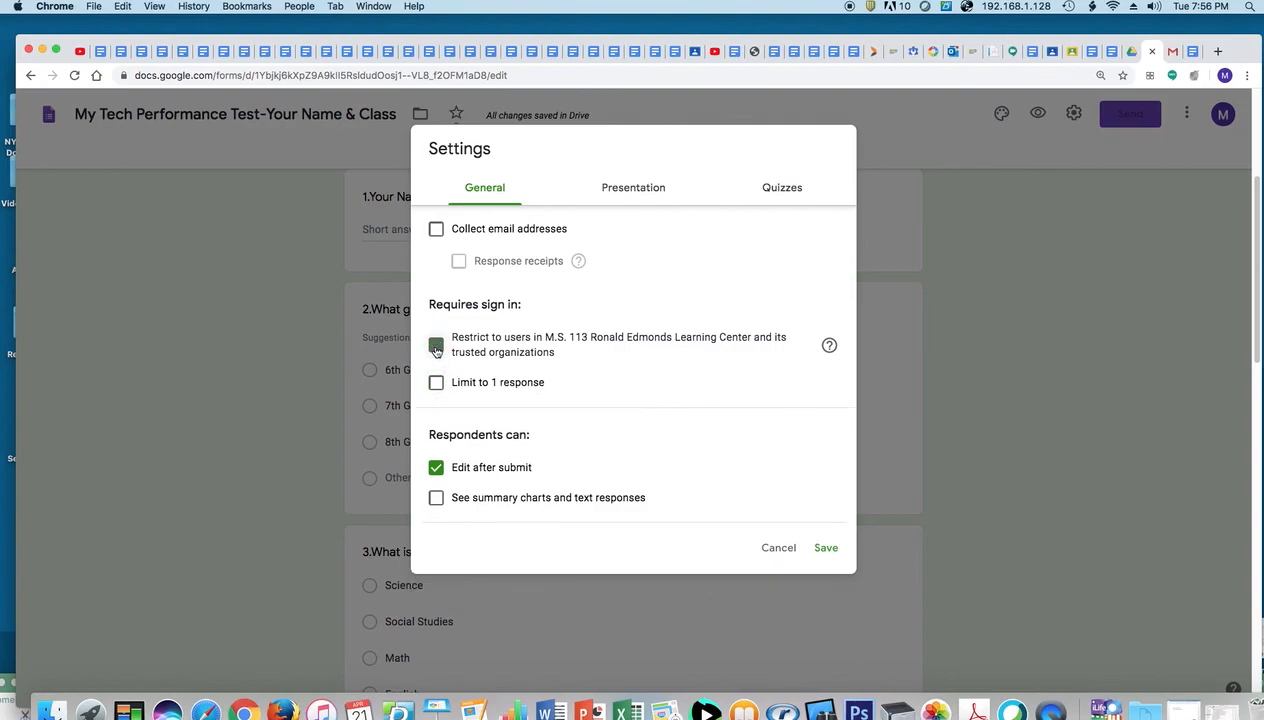
pyautogui.click(437, 230)
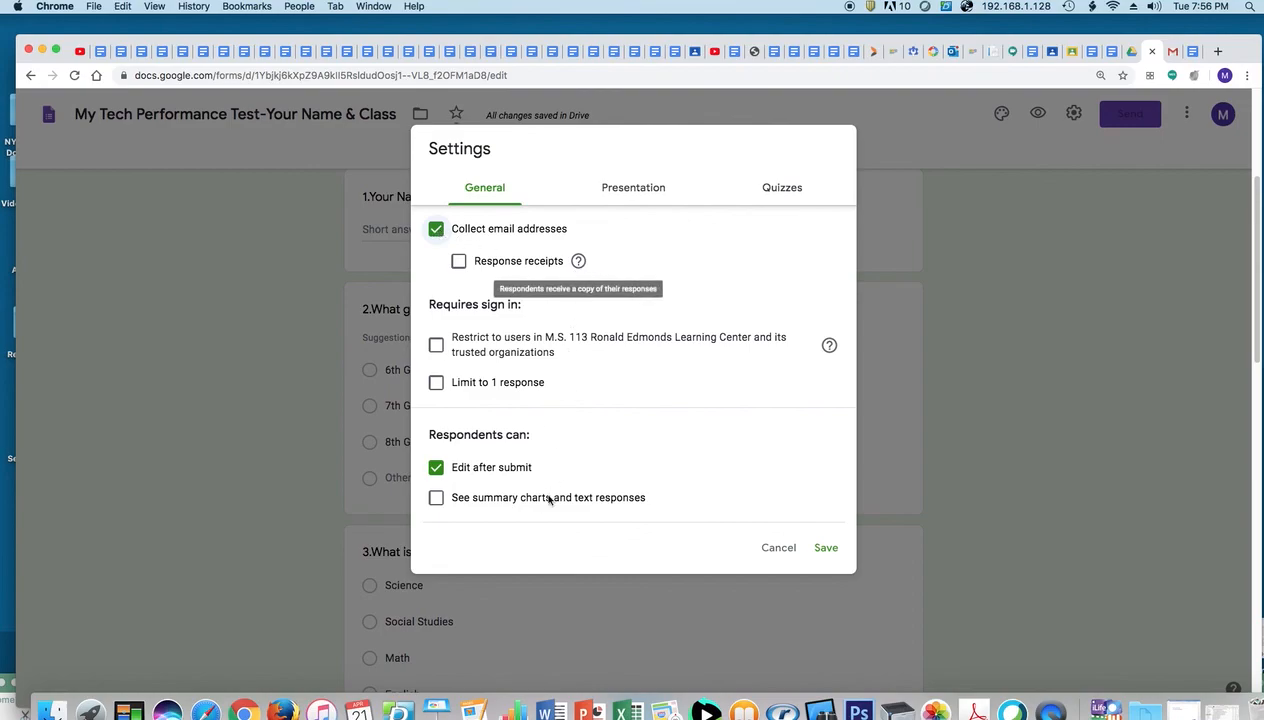
pyautogui.click(438, 501)
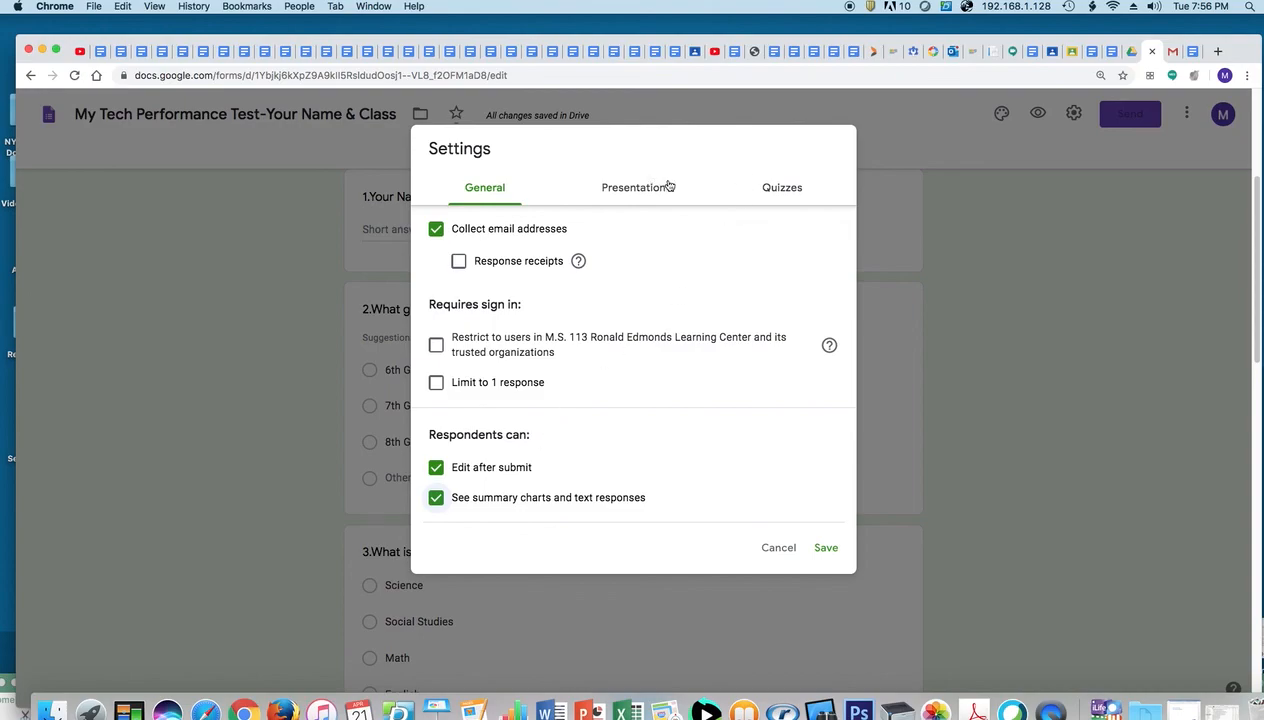
# Leave quiz mode off, enable the progress bar and submit-another-response link, and save
pyautogui.click(784, 190)
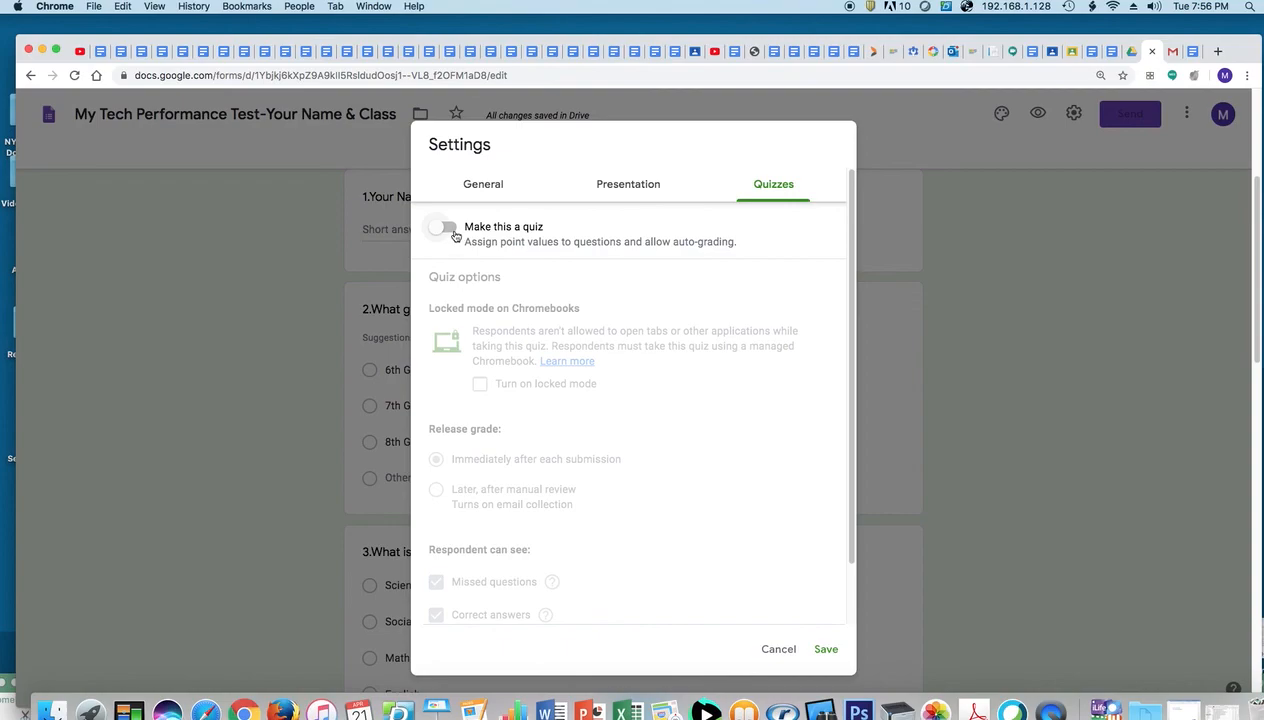
pyautogui.click(459, 232)
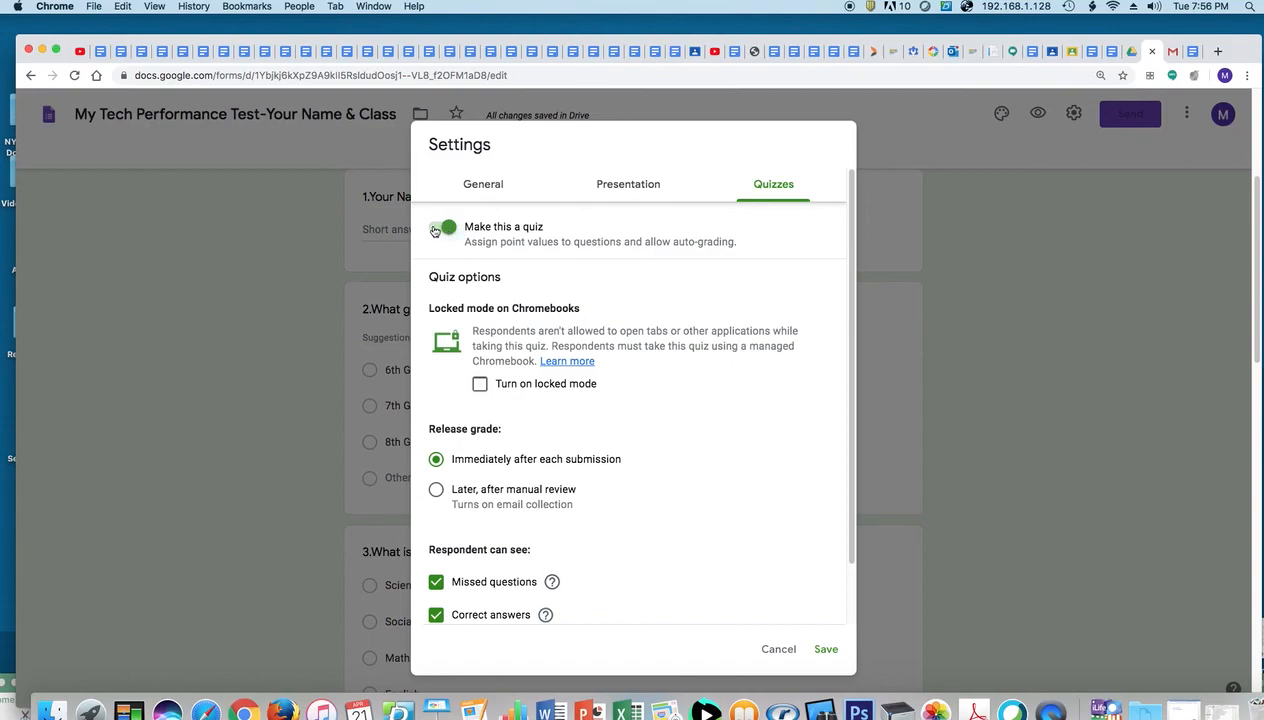
pyautogui.click(447, 228)
pyautogui.click(608, 195)
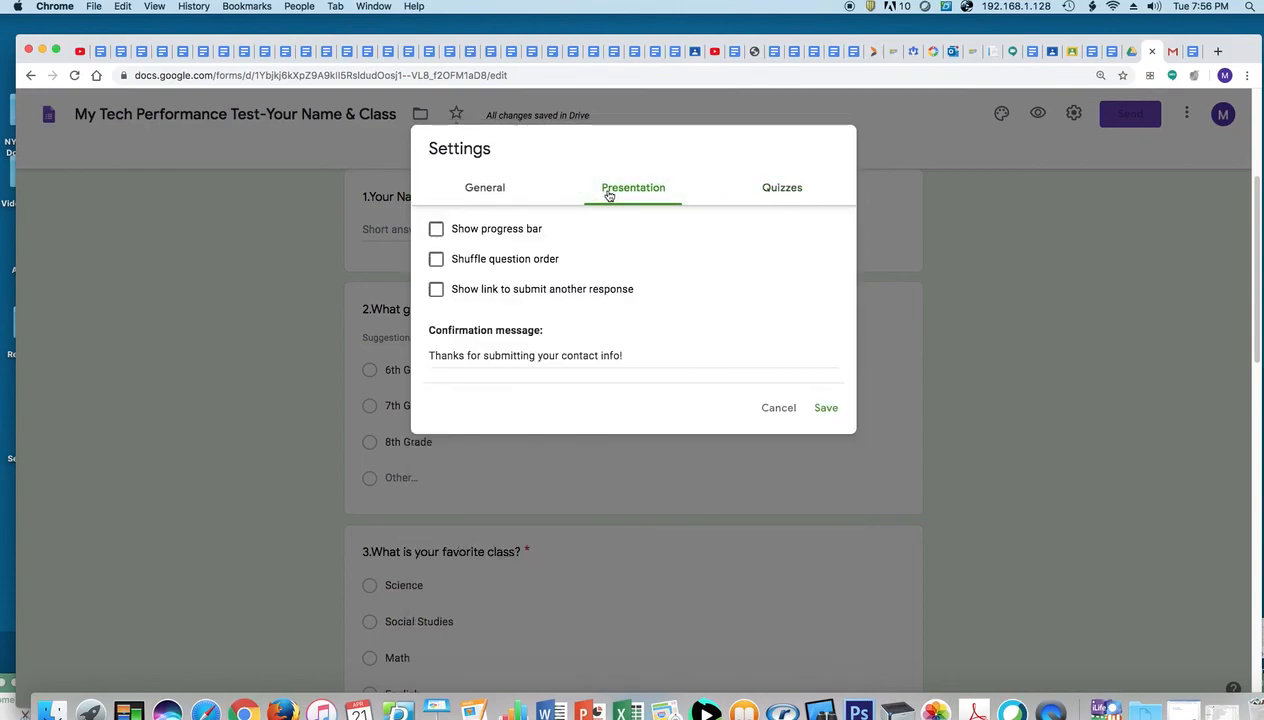
pyautogui.click(440, 230)
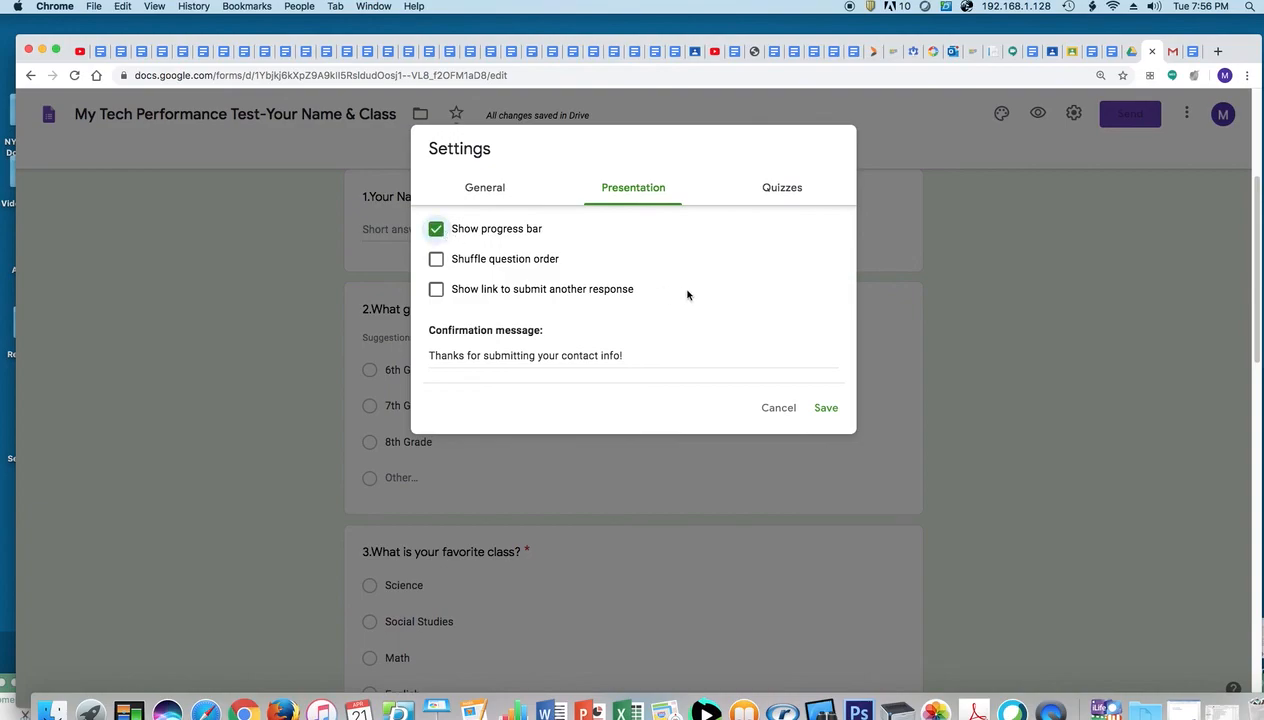
pyautogui.click(437, 290)
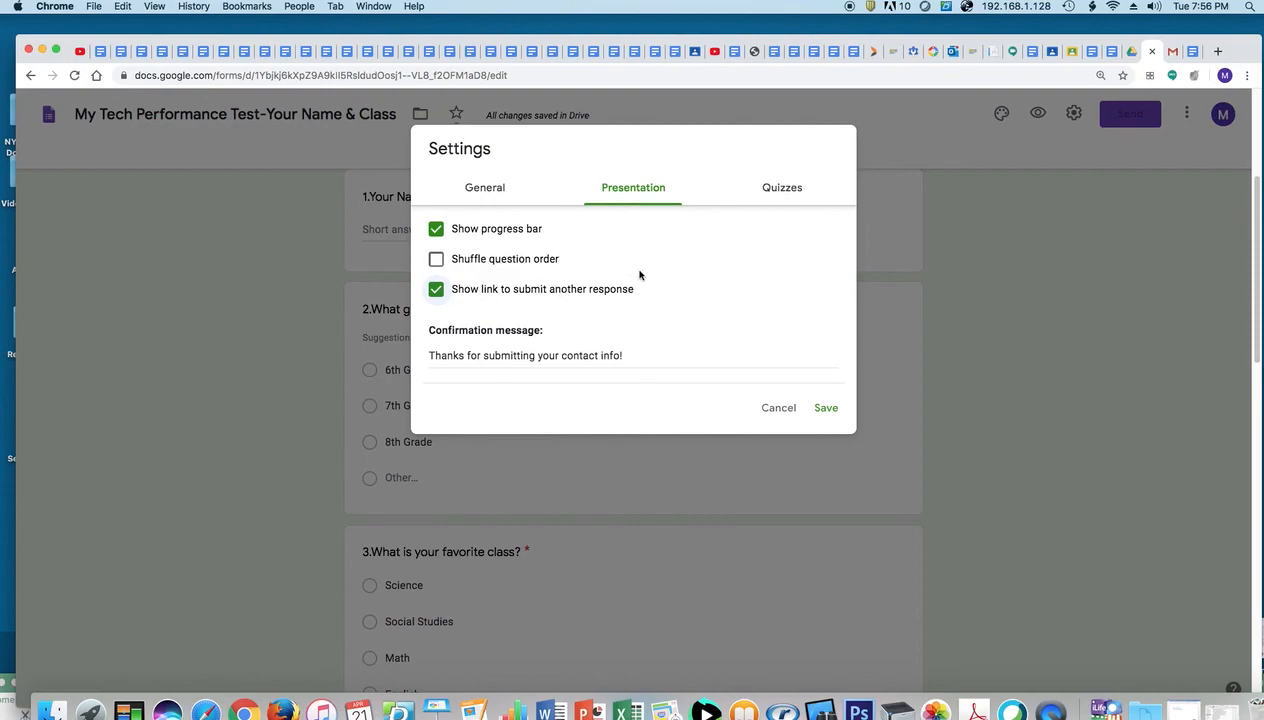
pyautogui.click(826, 409)
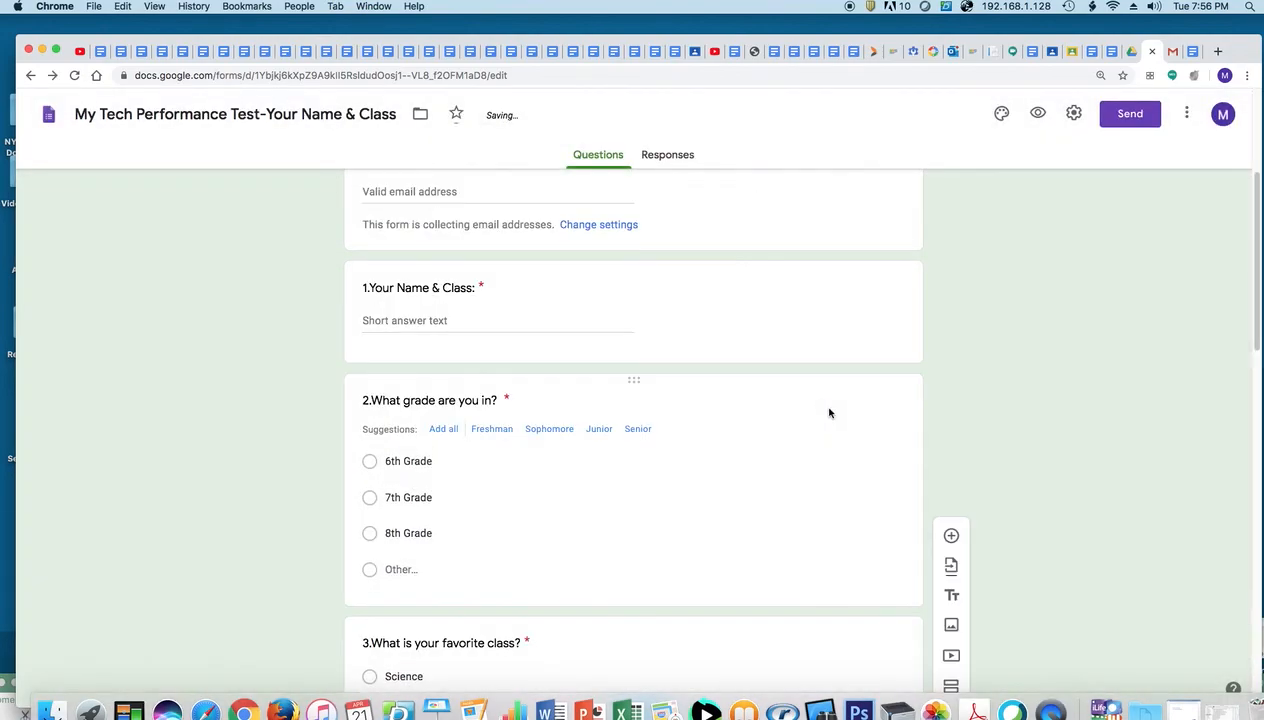
pyautogui.moveTo(1258, 340); pyautogui.dragTo(1243, 238)
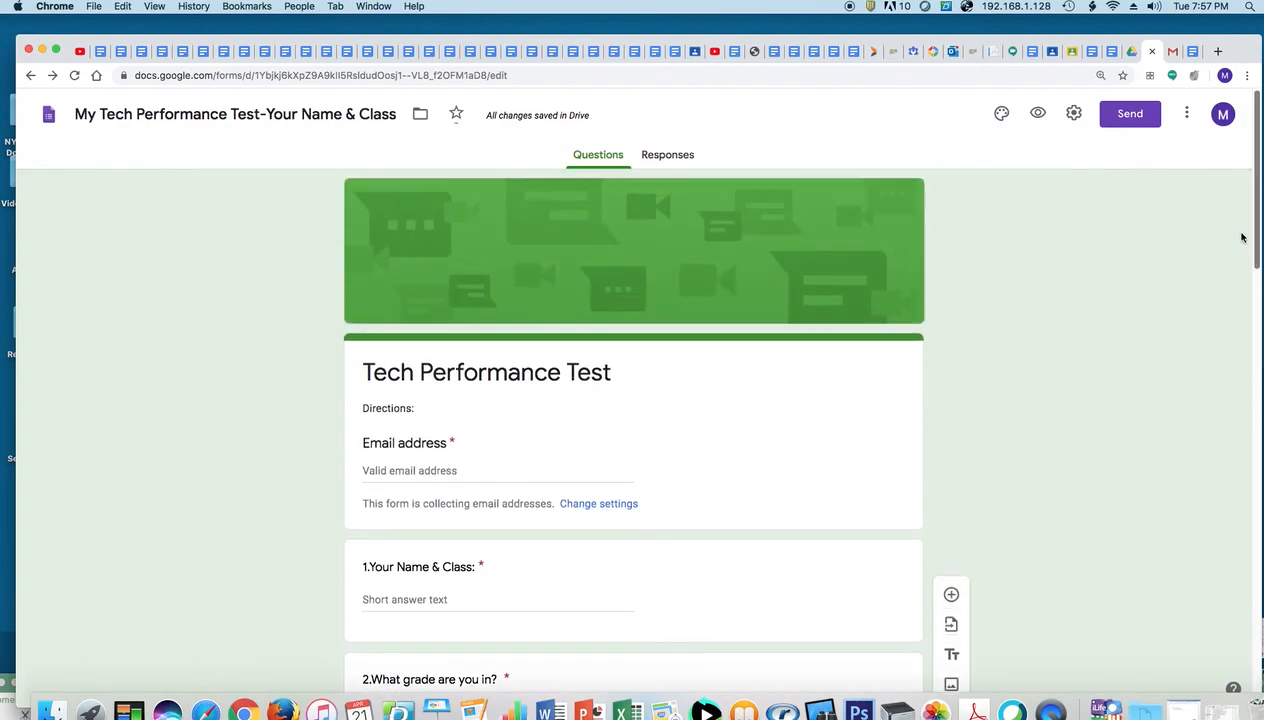
# Email the form, included in the message body, to two recipients picked from address suggestions
pyautogui.click(1128, 116)
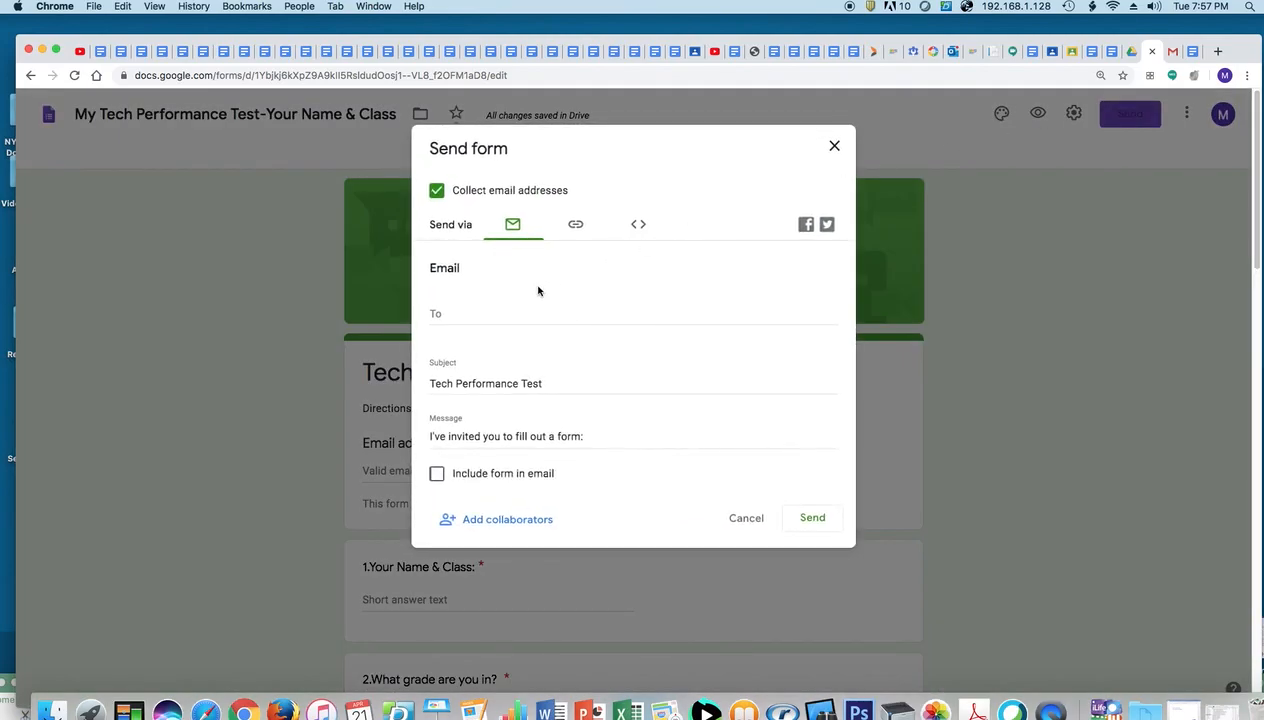
pyautogui.click(437, 474)
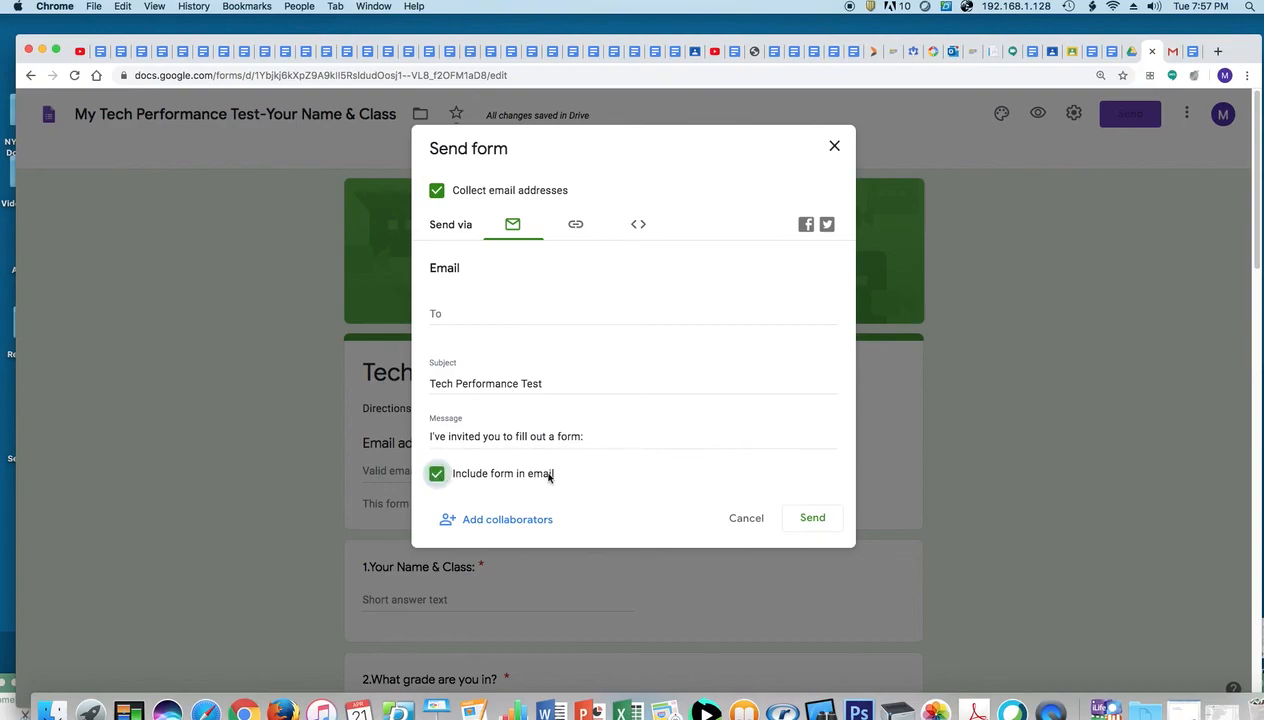
pyautogui.click(467, 322)
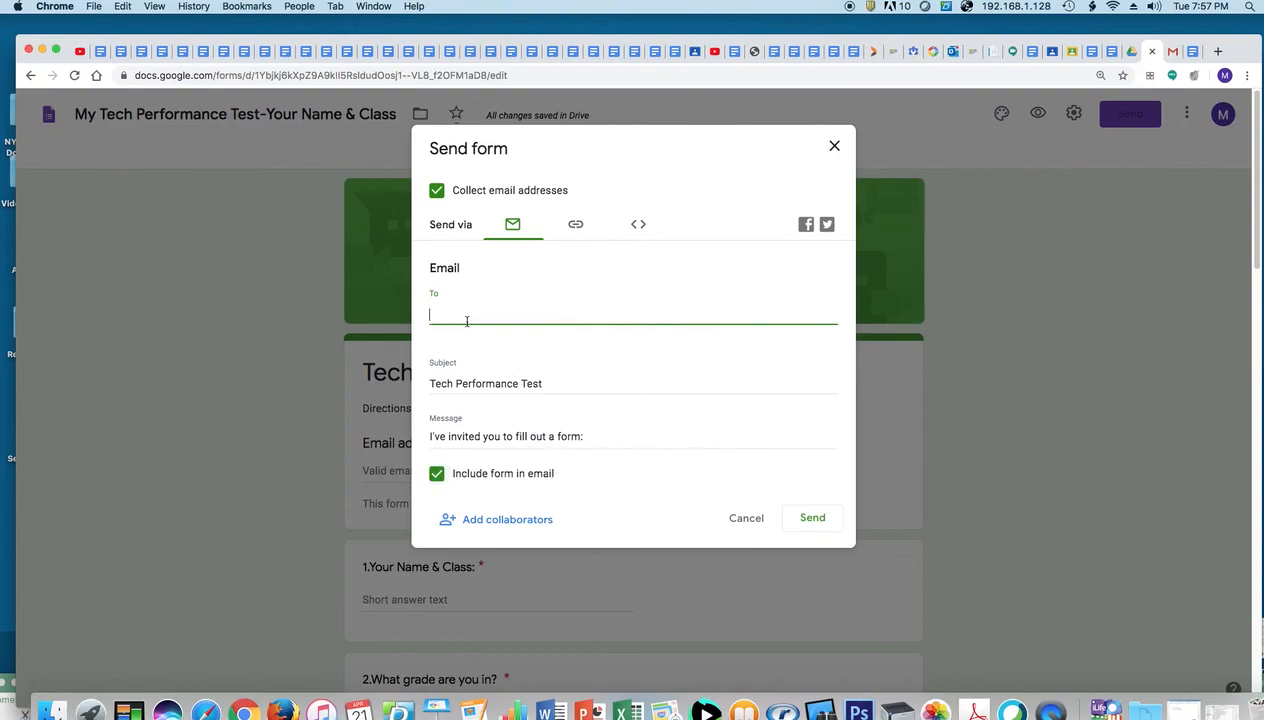
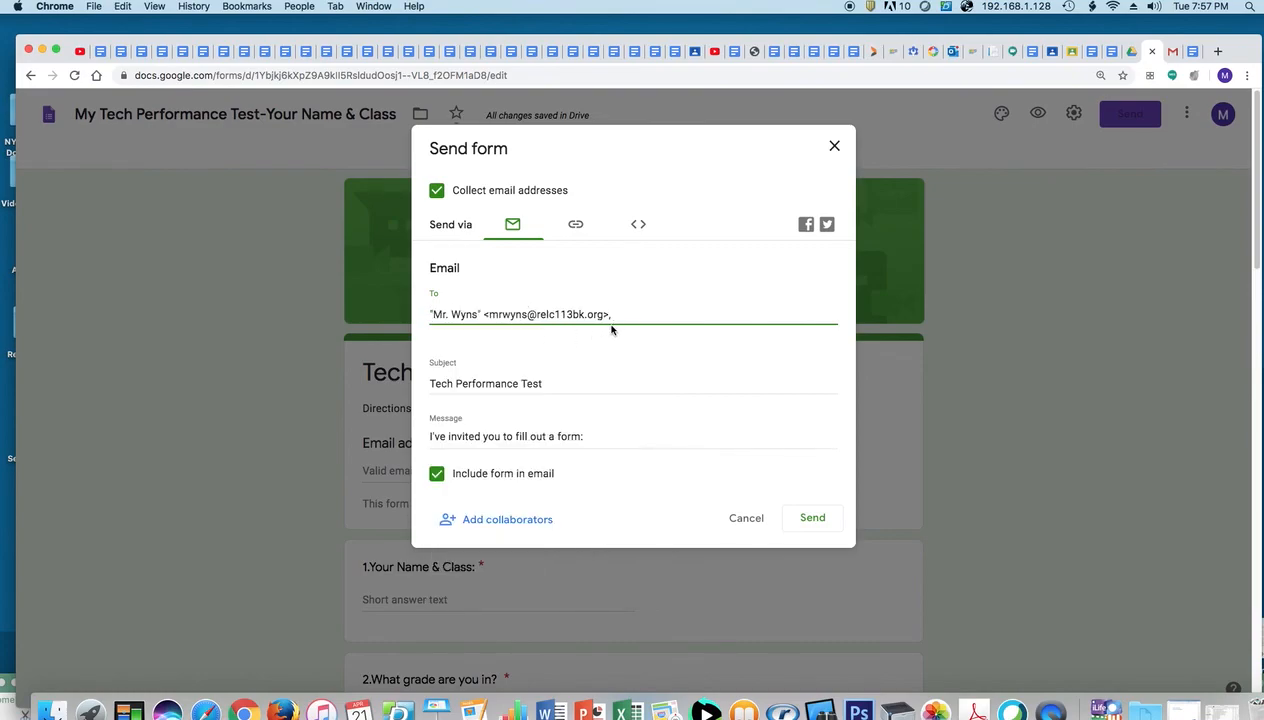
pyautogui.write('m')
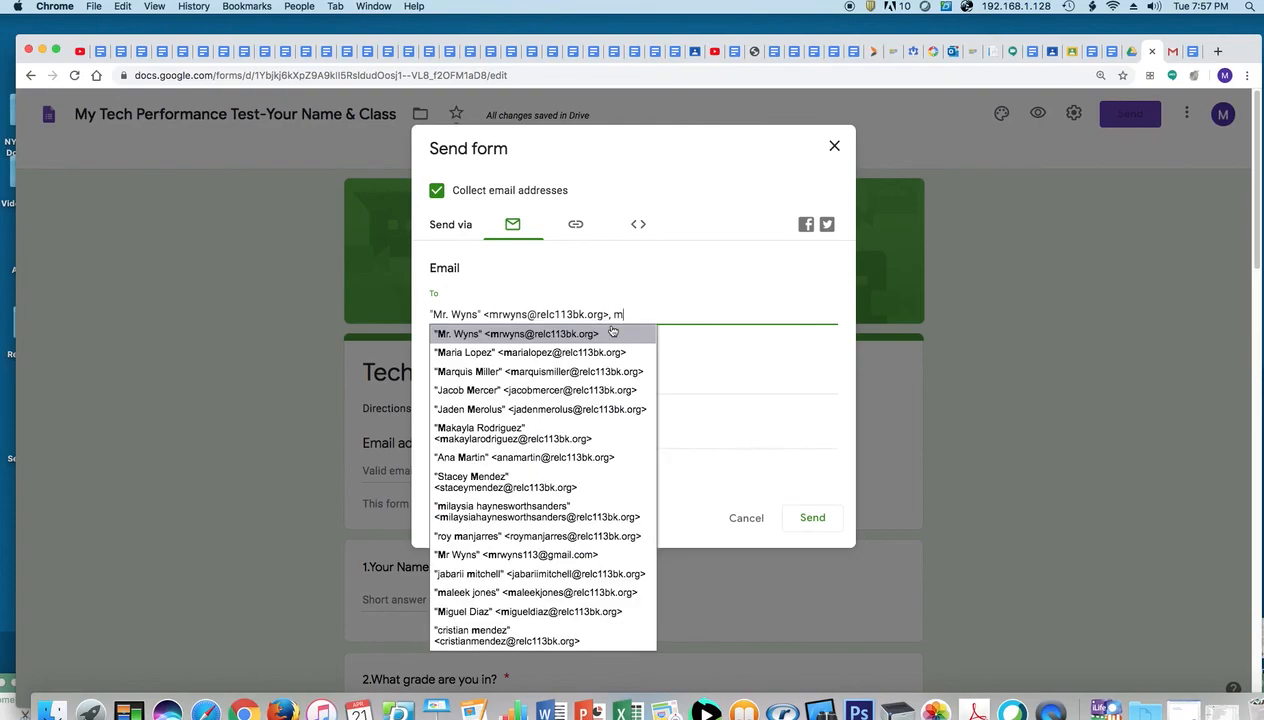
pyautogui.write('r')
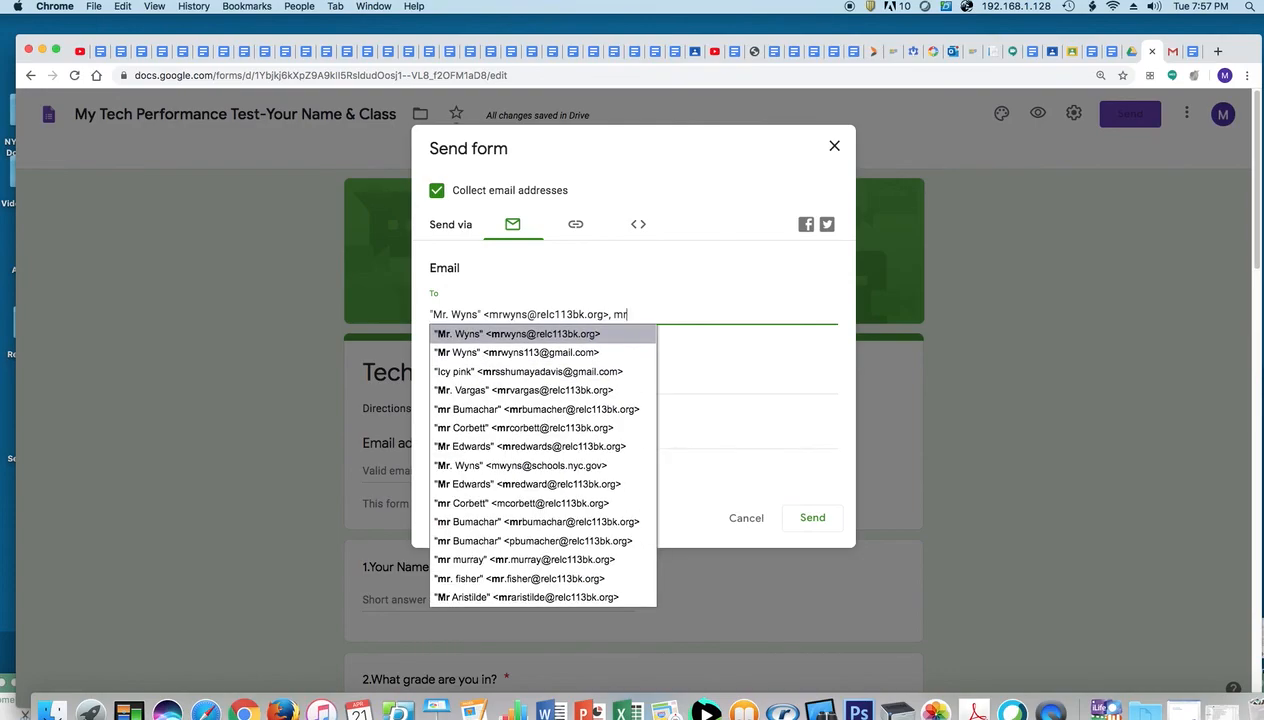
pyautogui.click(580, 352)
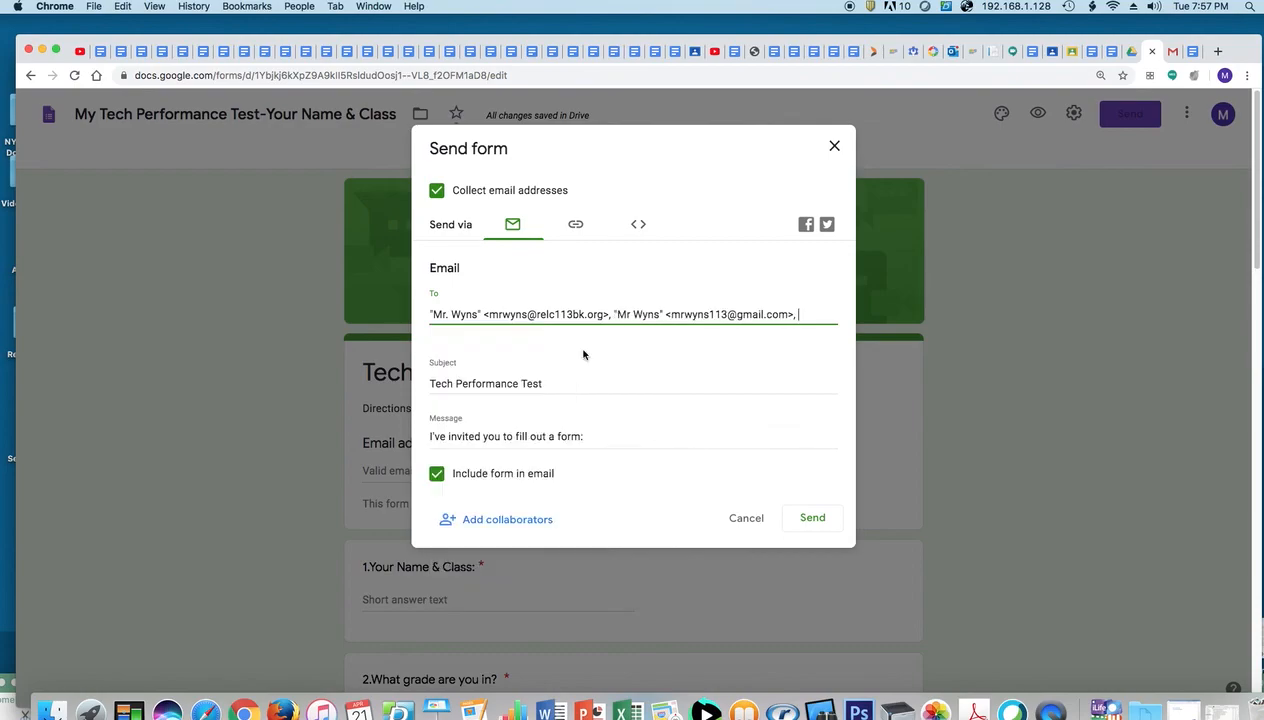
pyautogui.click(805, 520)
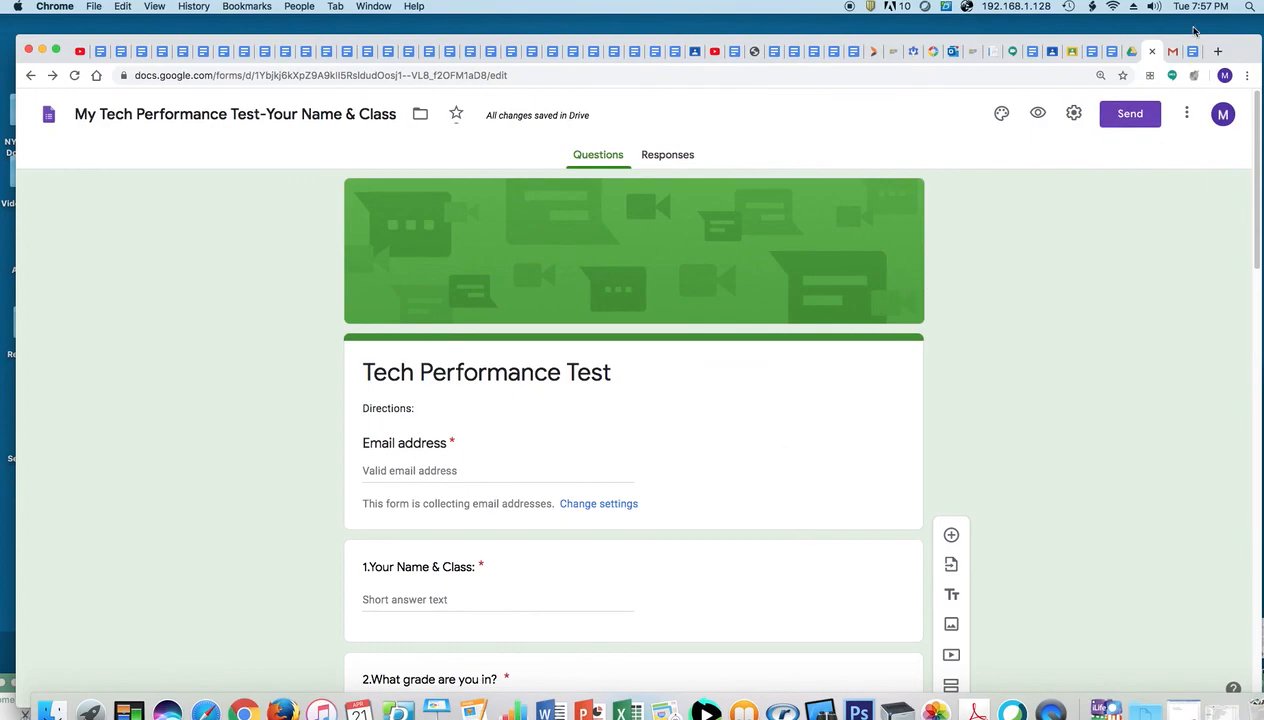
# Refresh the Gmail inbox, open the Tech Performance Test email, and launch its form
pyautogui.click(1172, 51)
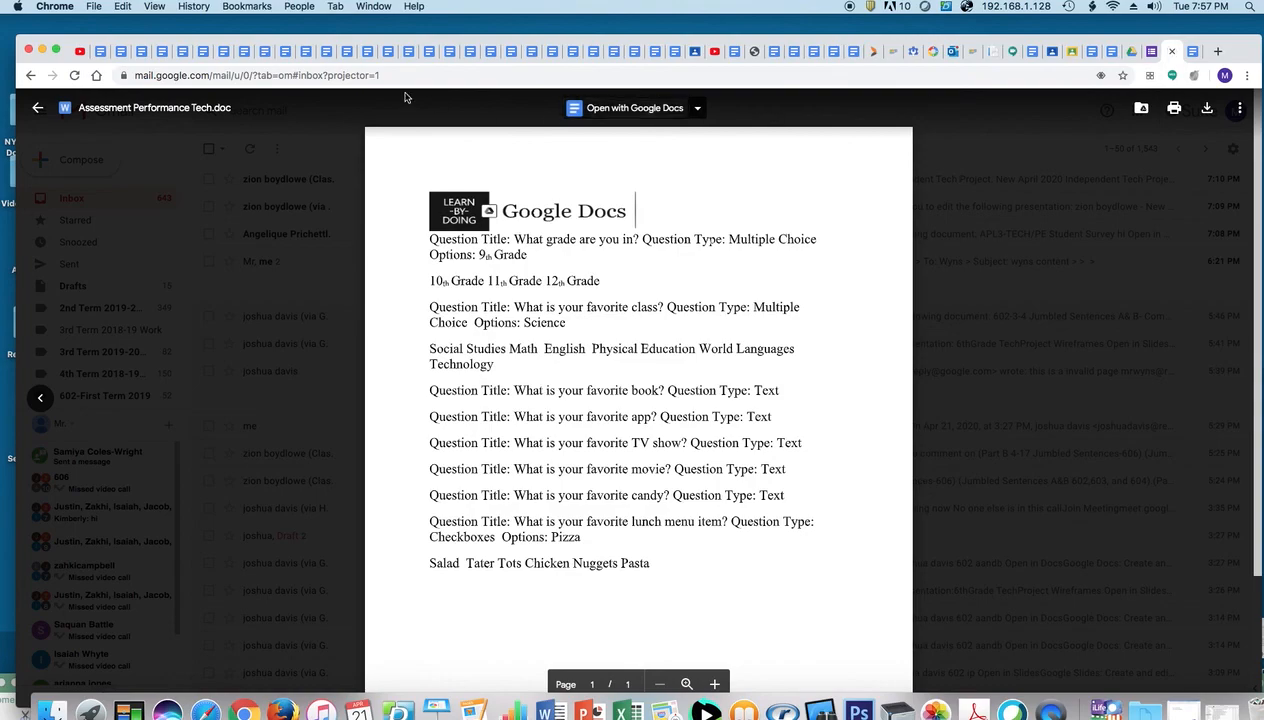
pyautogui.click(37, 110)
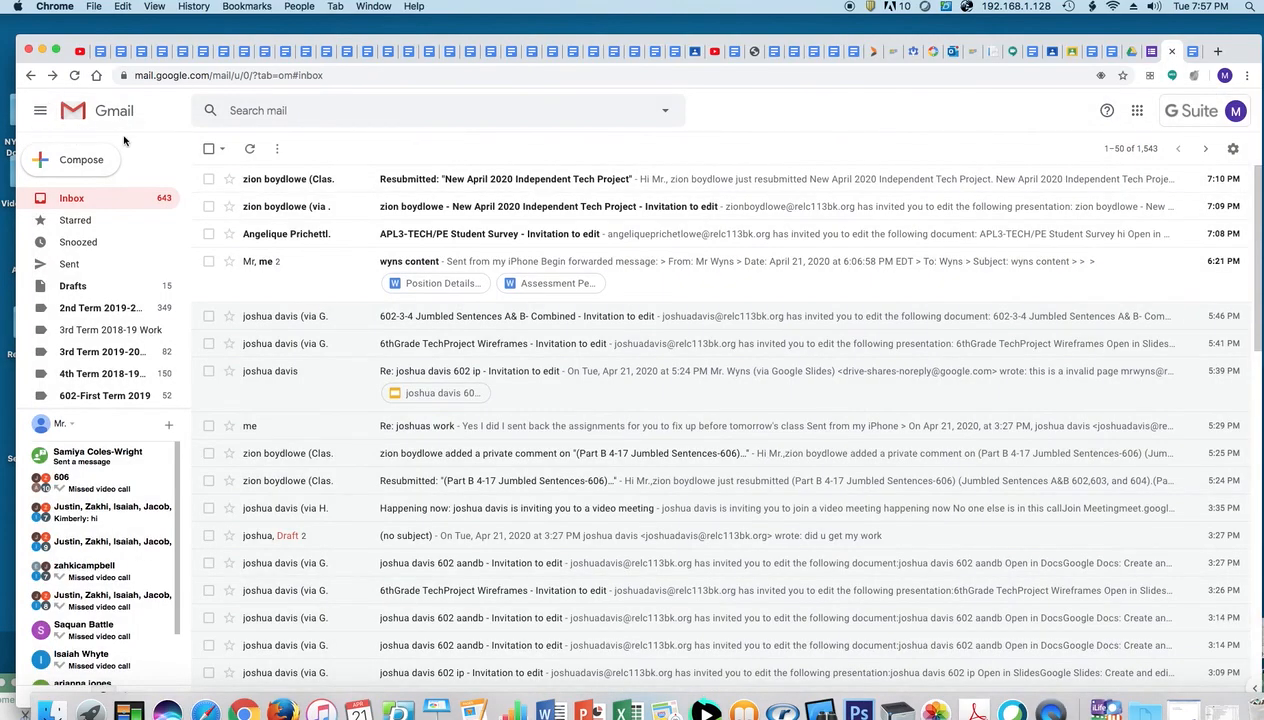
pyautogui.click(76, 76)
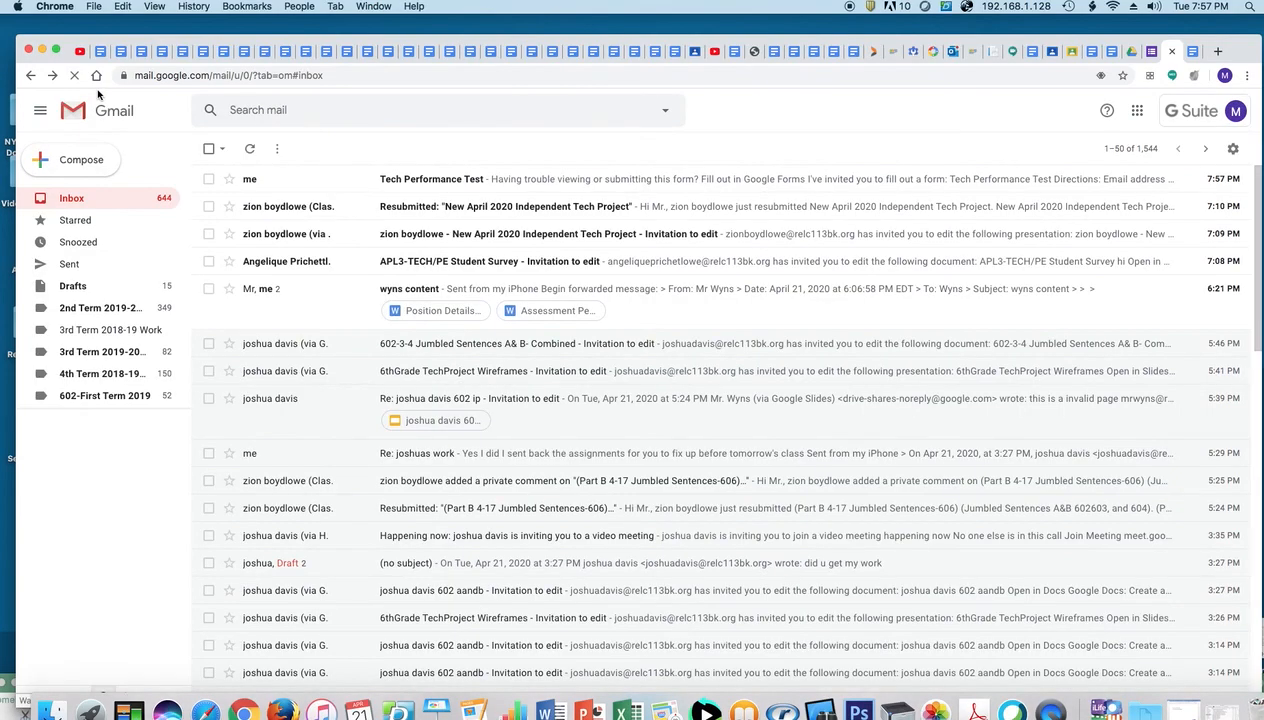
pyautogui.click(439, 189)
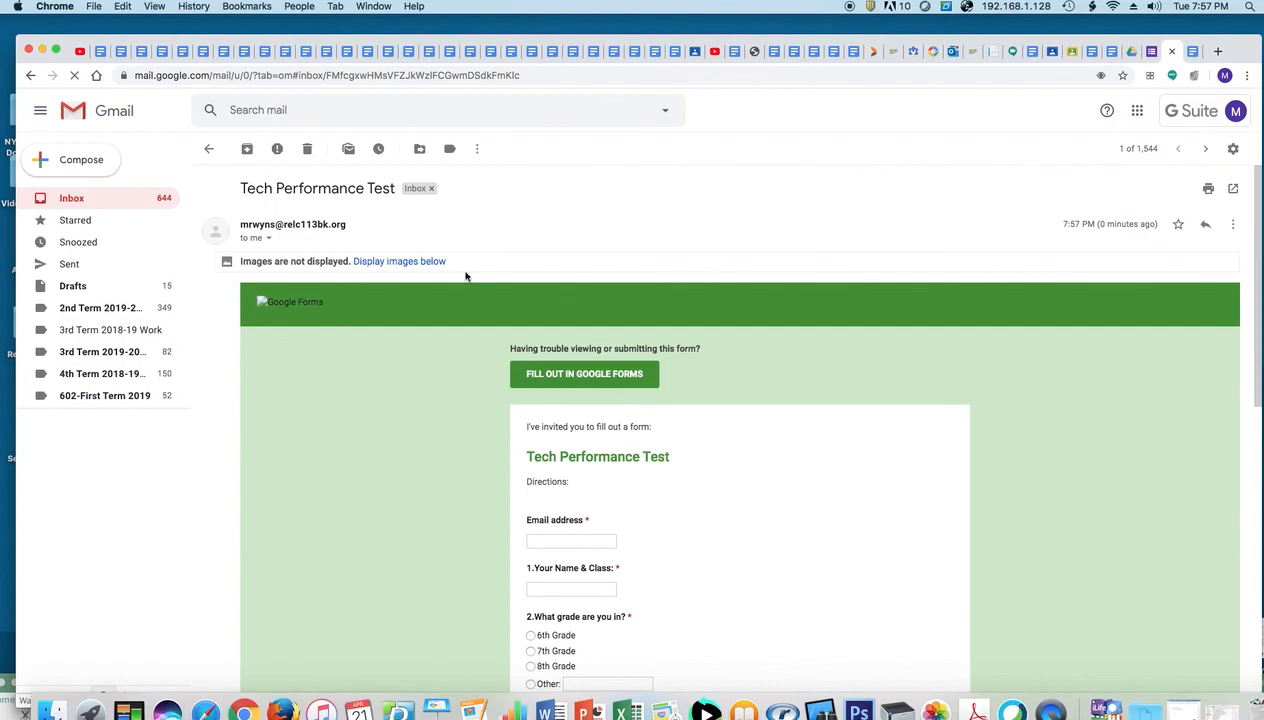
pyautogui.click(606, 375)
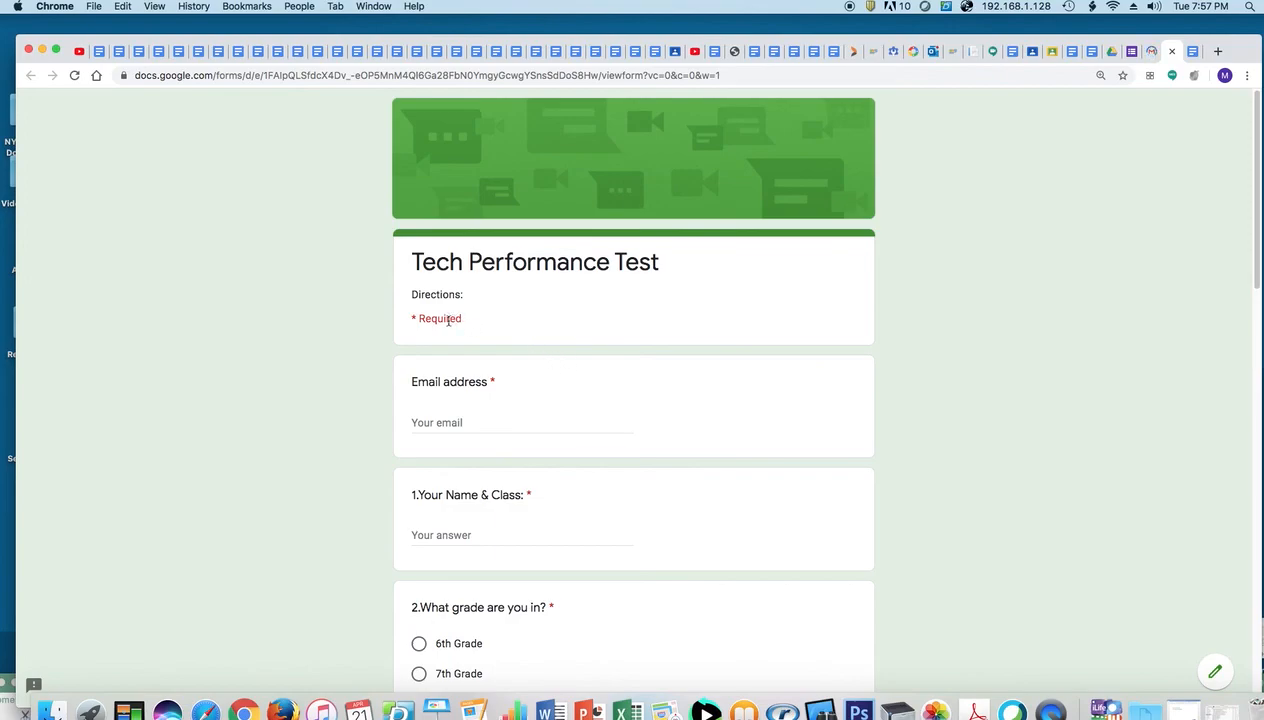
# Enter the respondent's email address, name and class, and choose 6th Grade
pyautogui.click(444, 423)
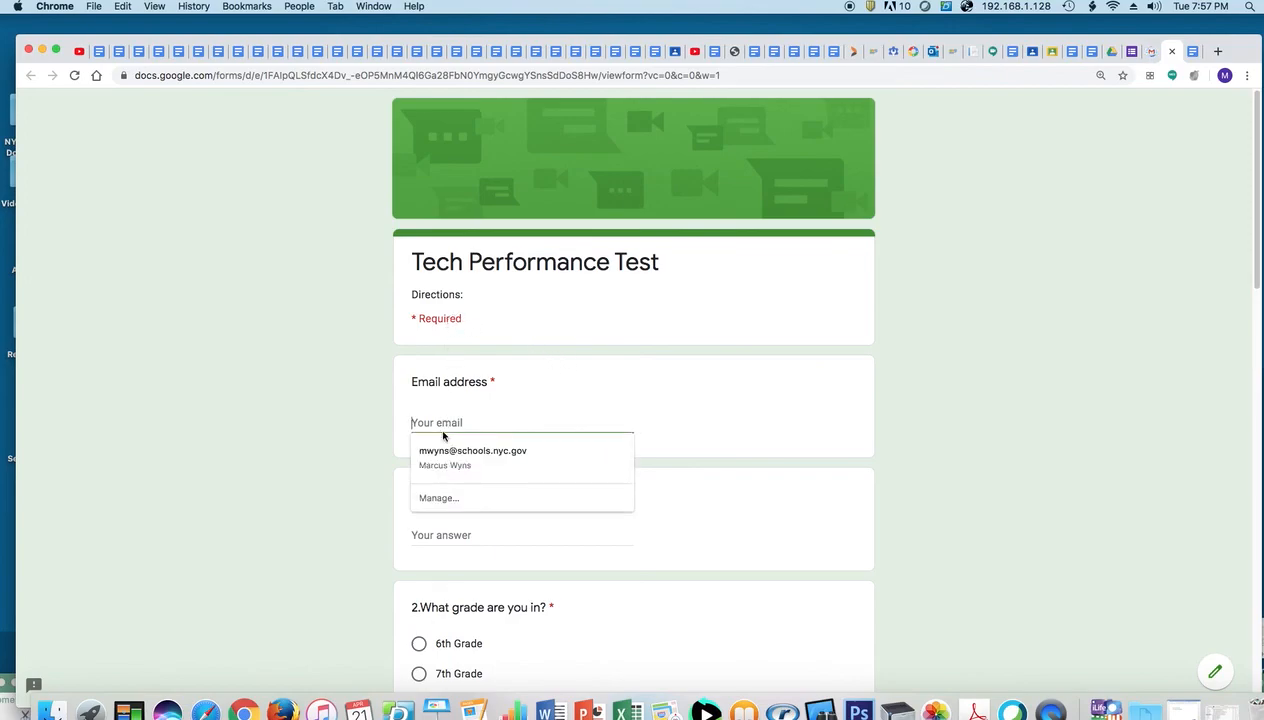
pyautogui.write('mr')
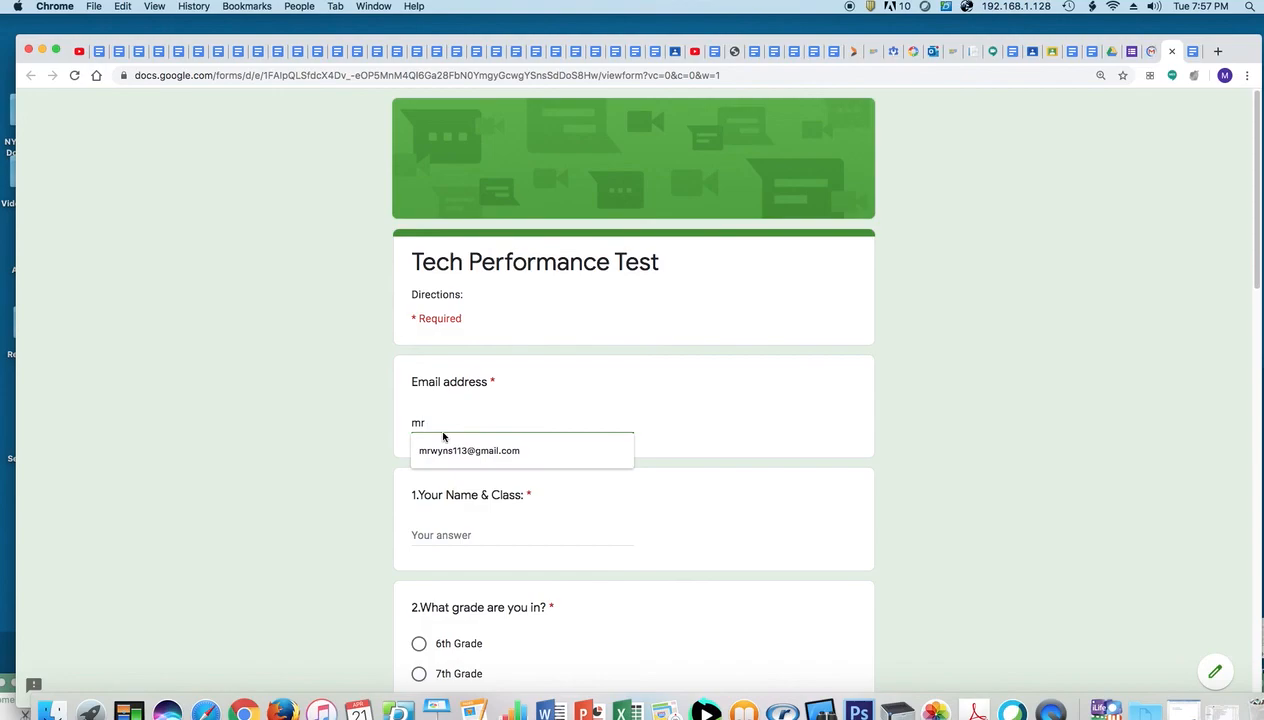
pyautogui.click(445, 449)
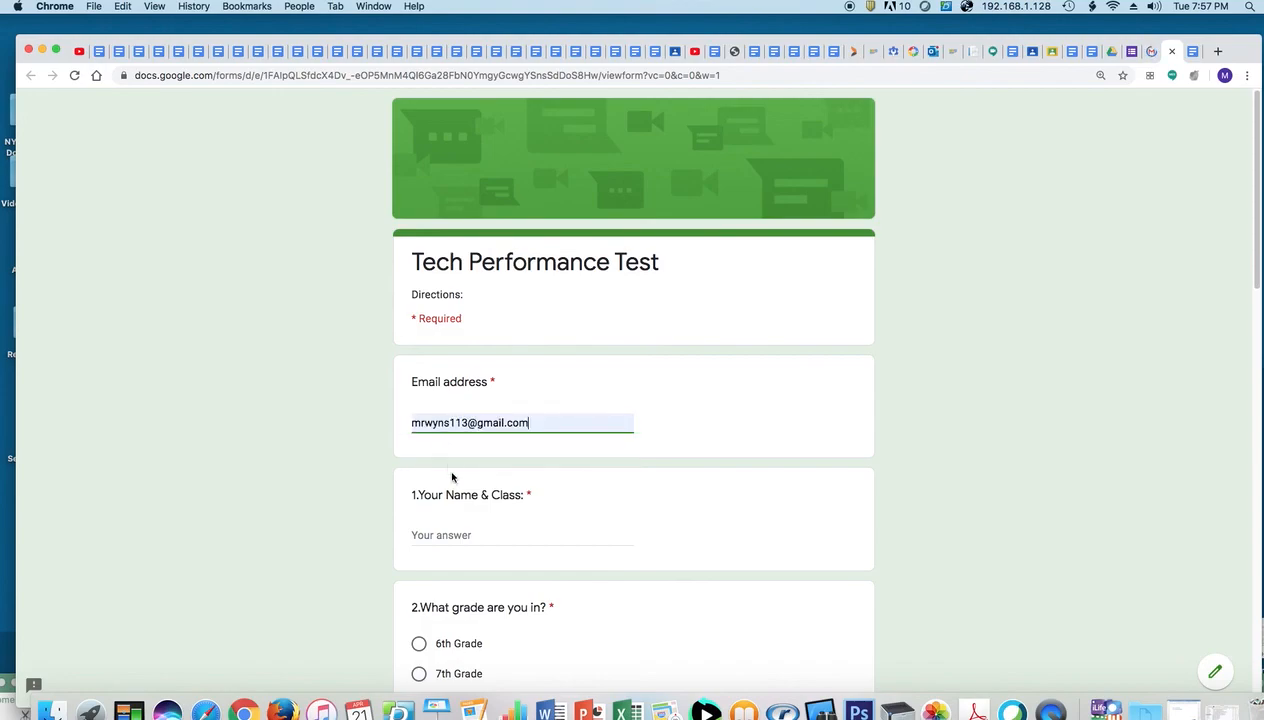
pyautogui.click(458, 539)
pyautogui.write('Mr. Wyns')
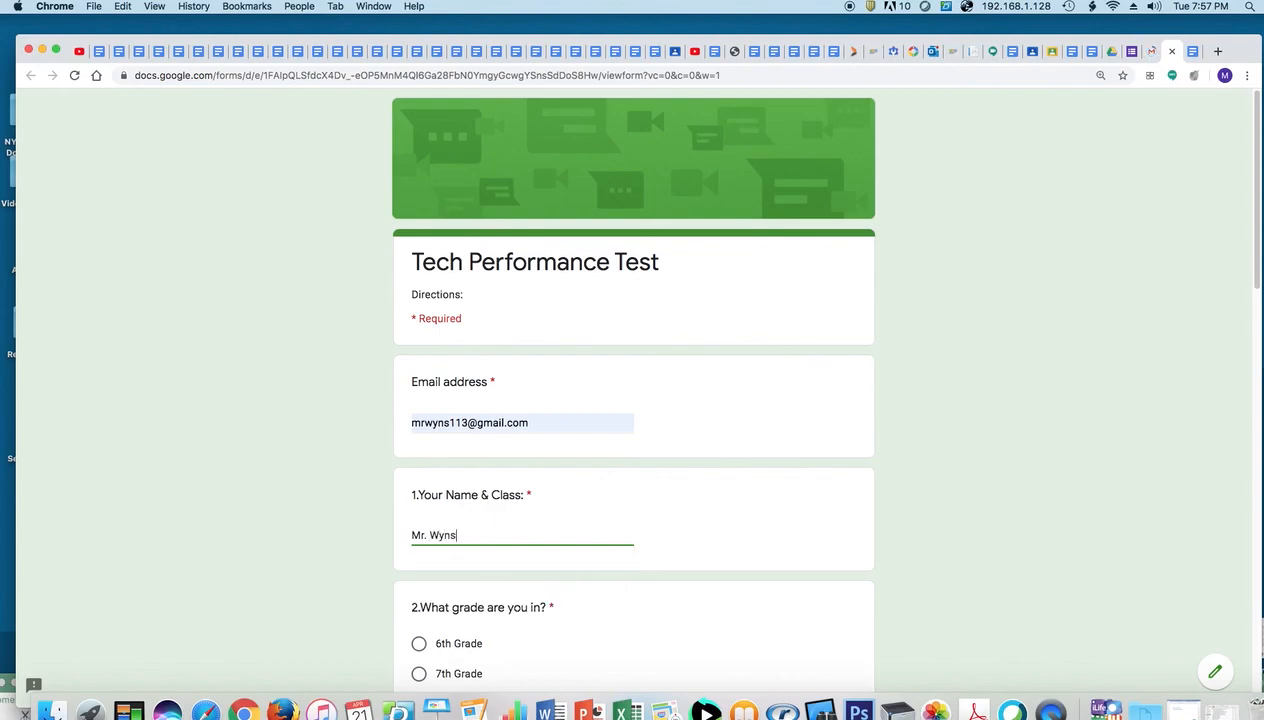
pyautogui.write(' 609')
pyautogui.scroll(-3, 1248, 276)
pyautogui.click(419, 366)
pyautogui.scroll(-2, 1240, 440)
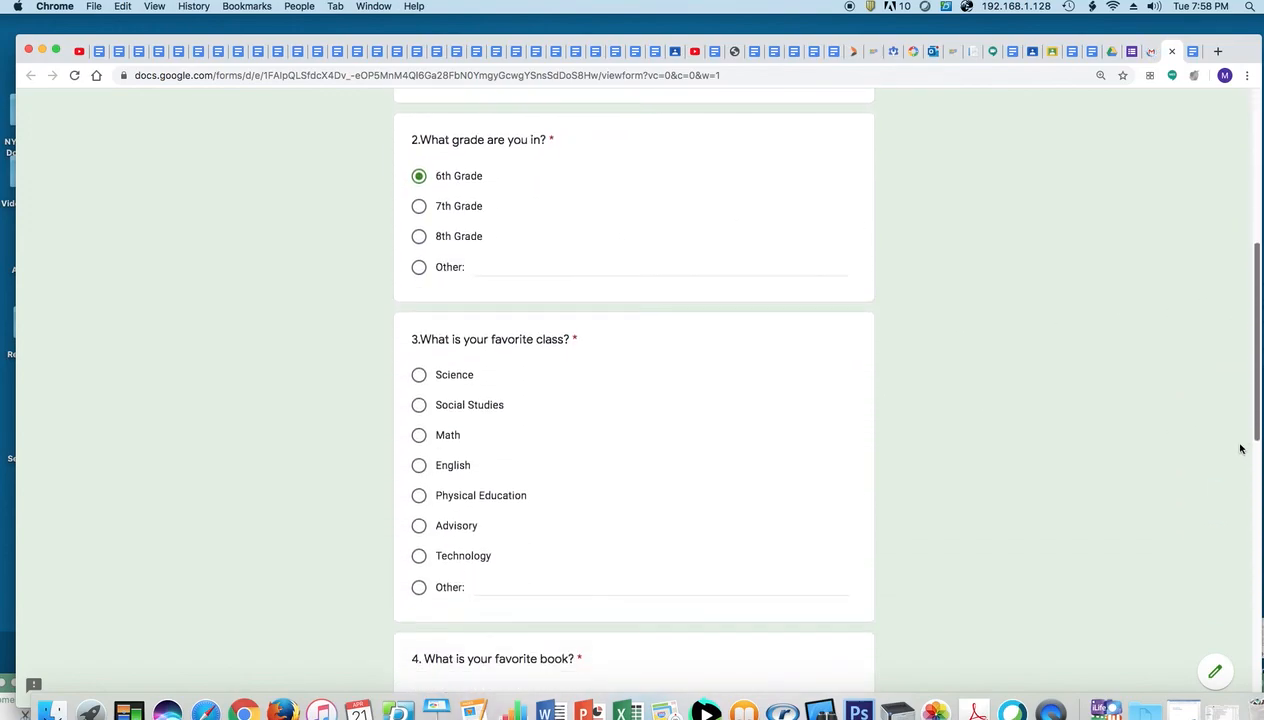
pyautogui.scroll(-2, 1240, 443)
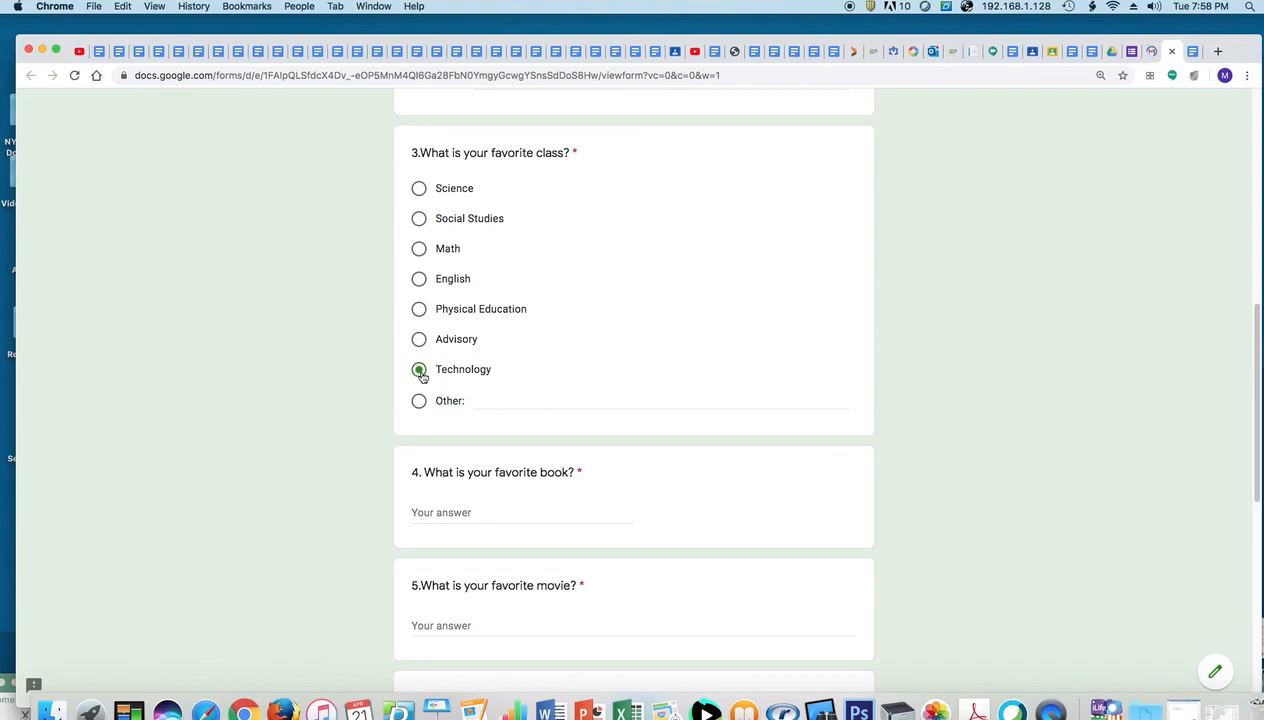
# Answer 'The Outsiders' for the favourite book and 'Alladin' for the movie, then submit
pyautogui.click(456, 511)
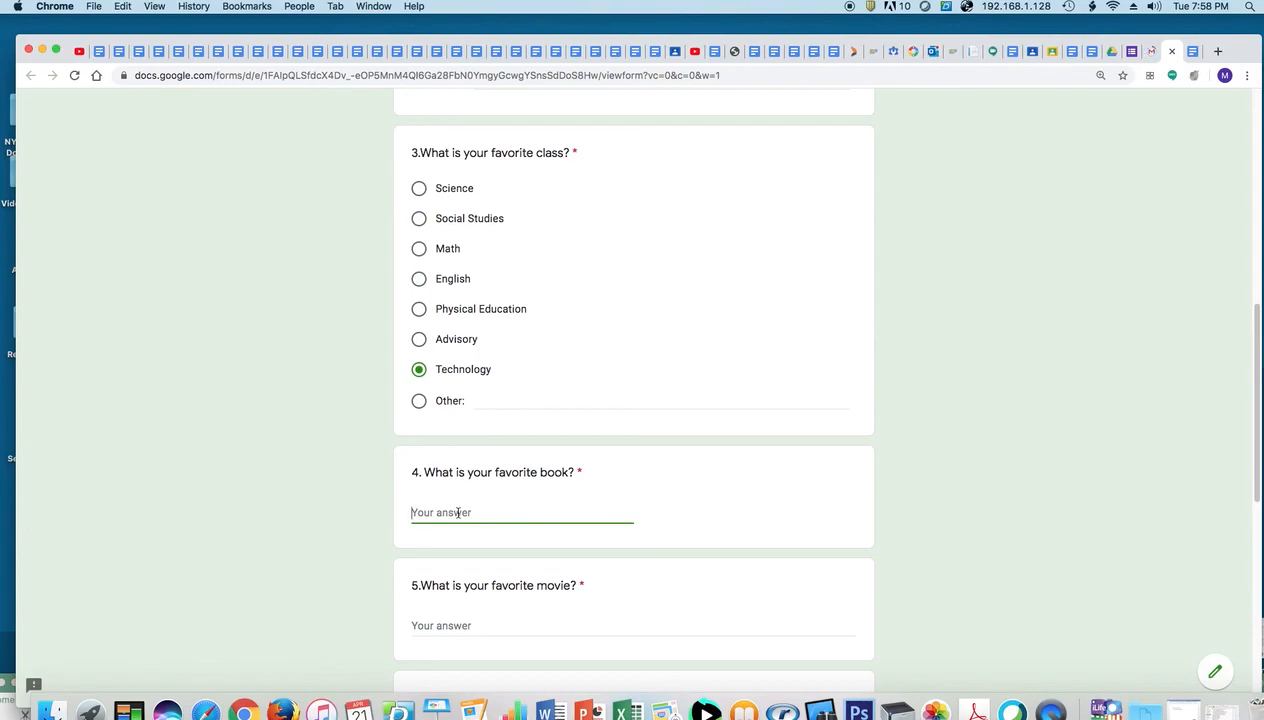
pyautogui.write('Out')
pyautogui.press('BackSpace')
pyautogui.write('The Outsiders')
pyautogui.click(465, 626)
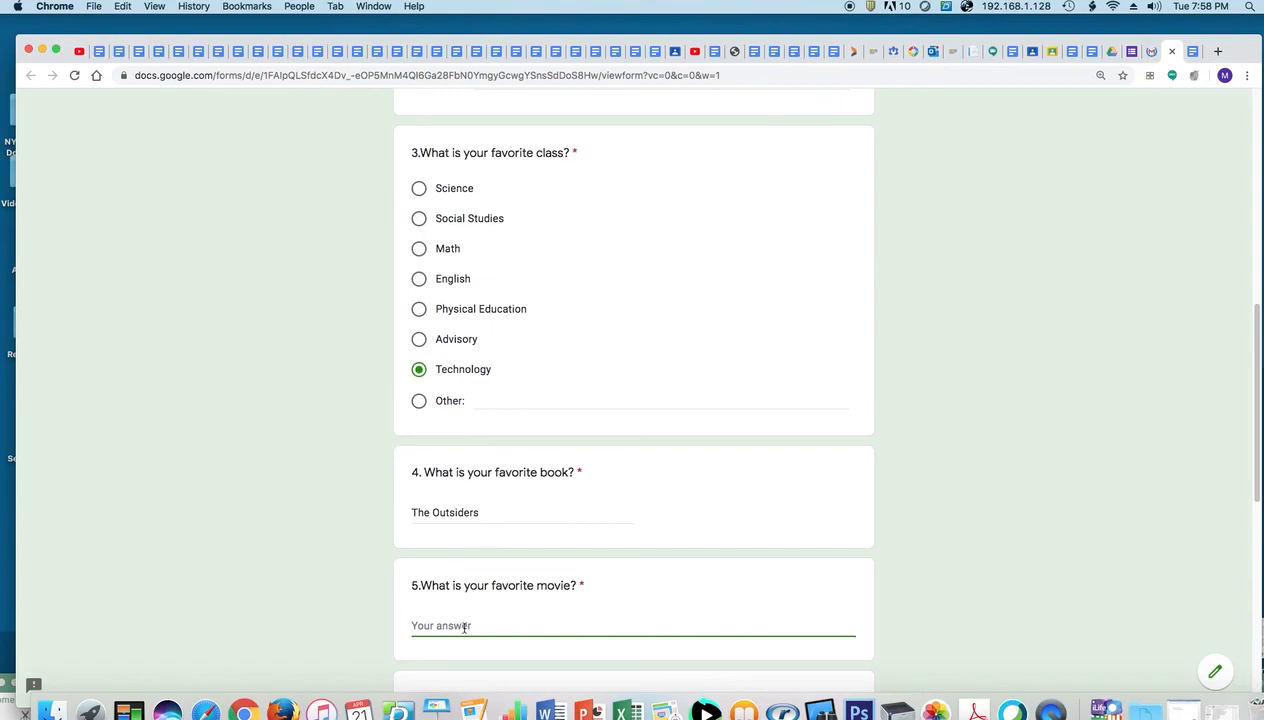
pyautogui.write('The')
pyautogui.press('BackSpace')
pyautogui.press('BackSpace')
pyautogui.press('BackSpace')
pyautogui.press('BackSpace')
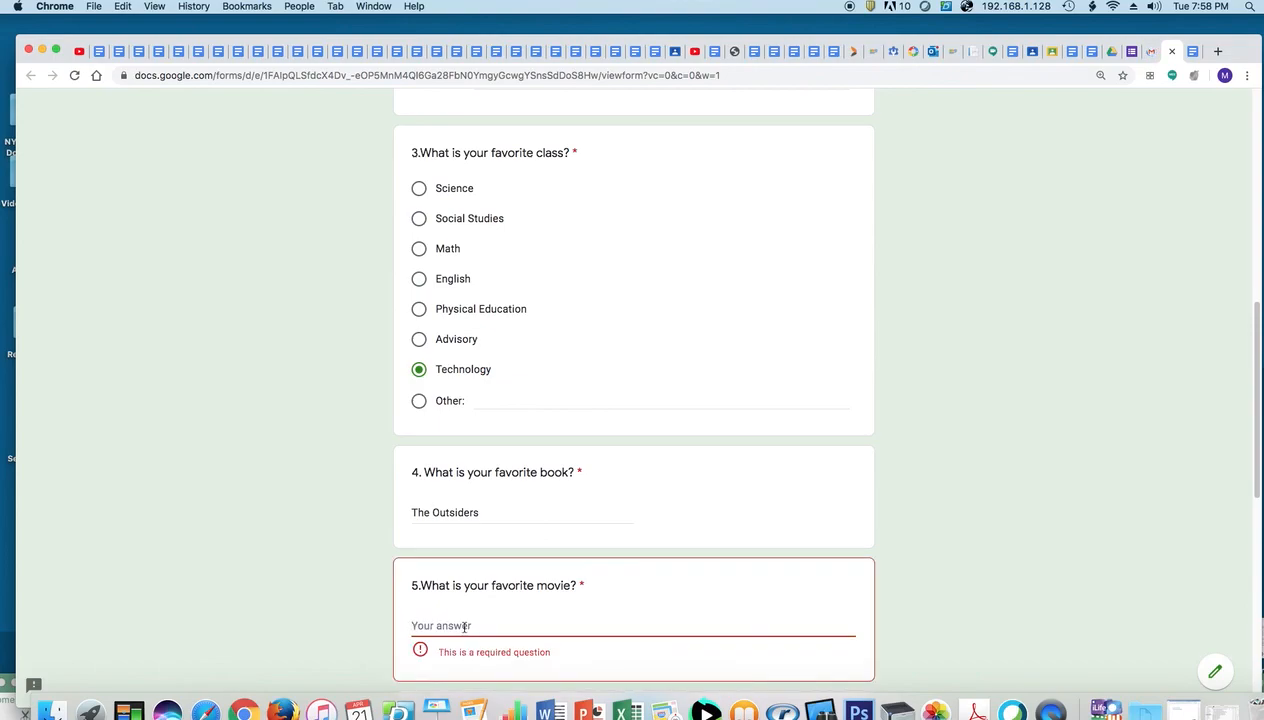
pyautogui.write('Alladin')
pyautogui.moveTo(1253, 495); pyautogui.dragTo(1220, 703)
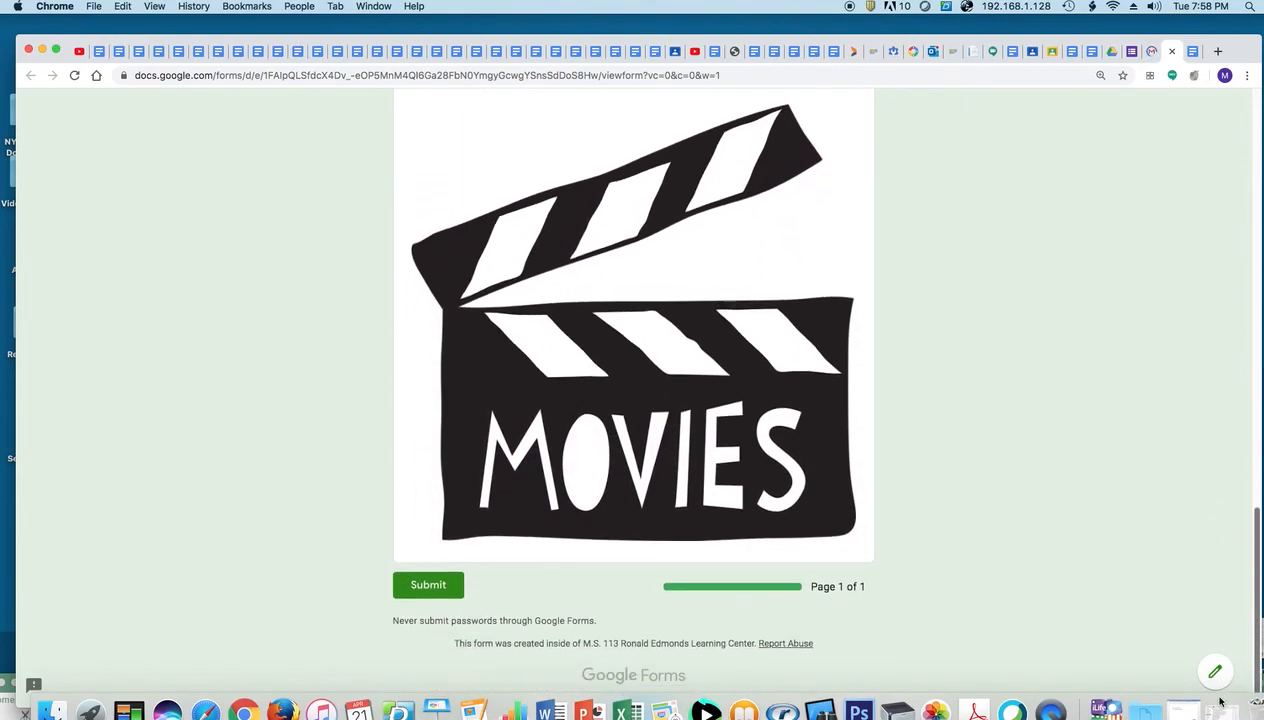
pyautogui.click(426, 588)
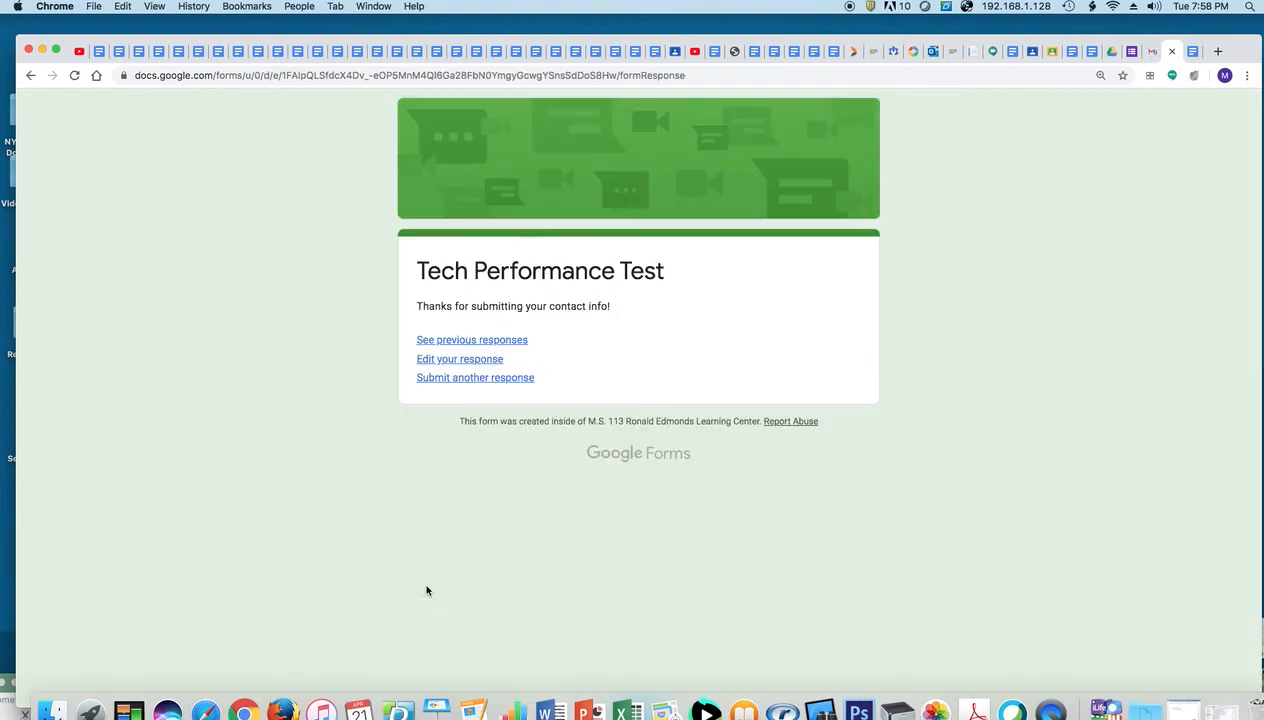
# Reopen the submitted response with Edit your response, then go back to the form editor
pyautogui.click(467, 365)
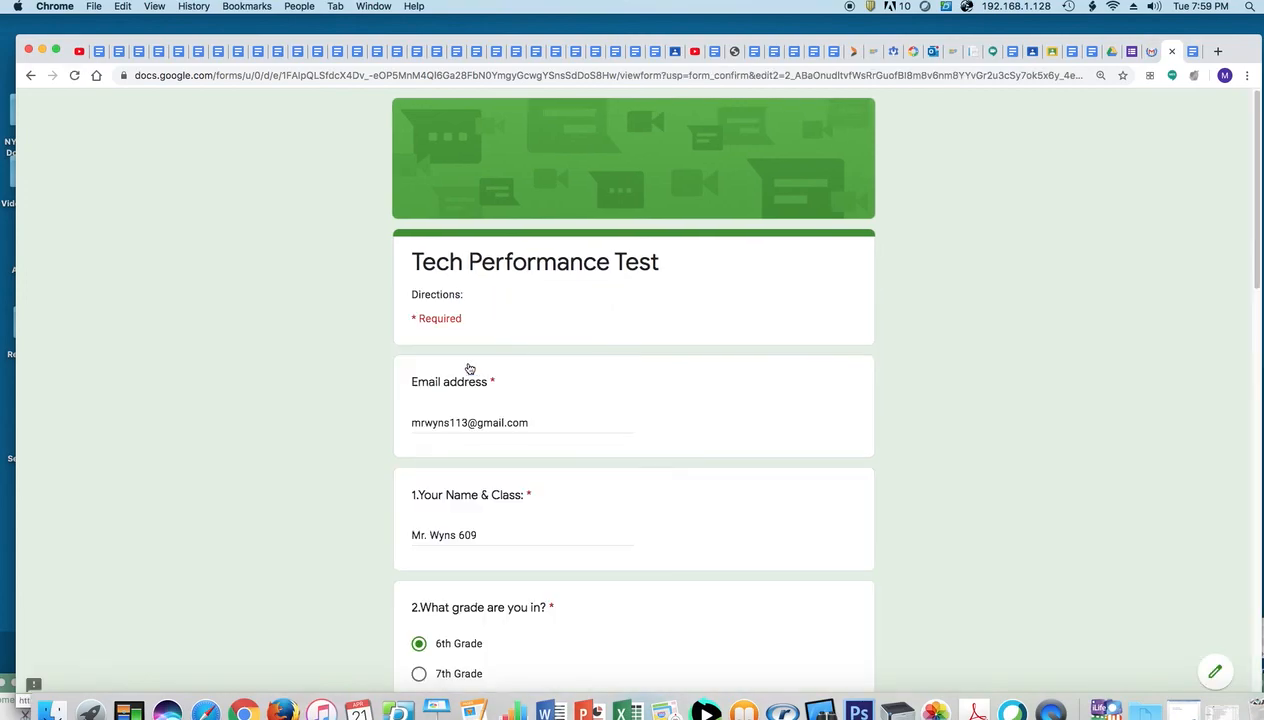
pyautogui.moveTo(1256, 275); pyautogui.dragTo(1202, 237)
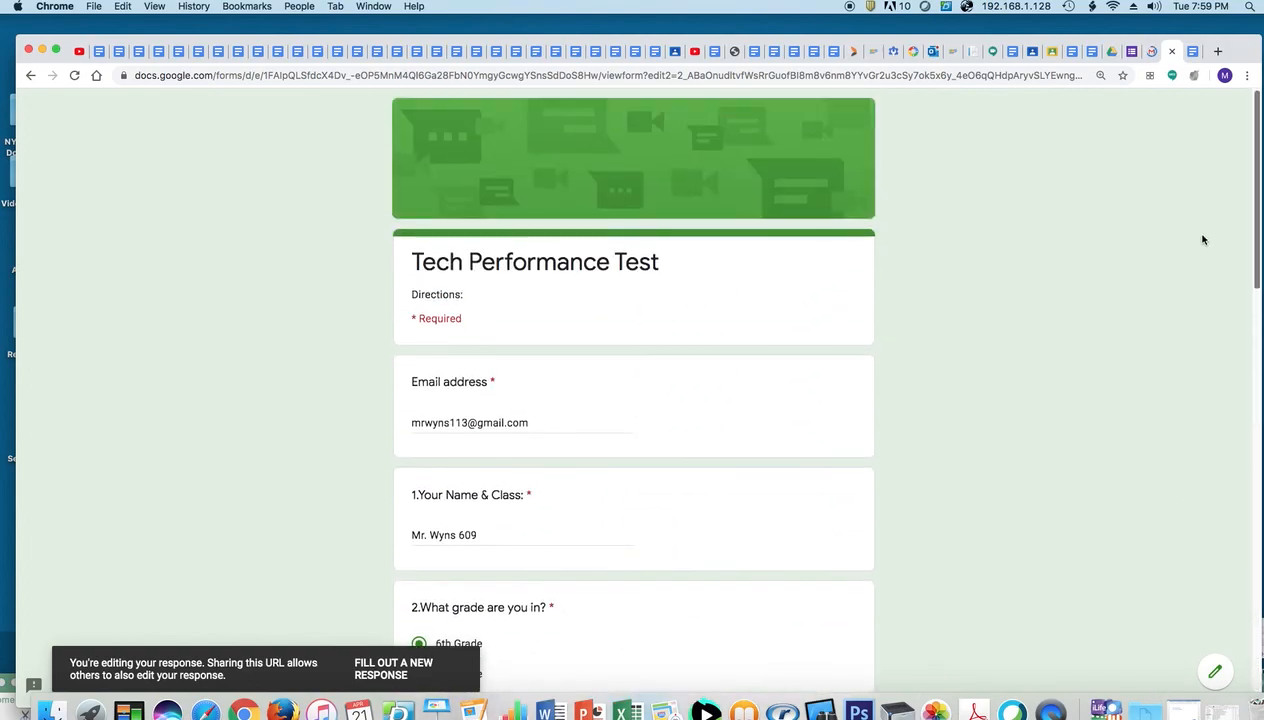
pyautogui.click(1128, 51)
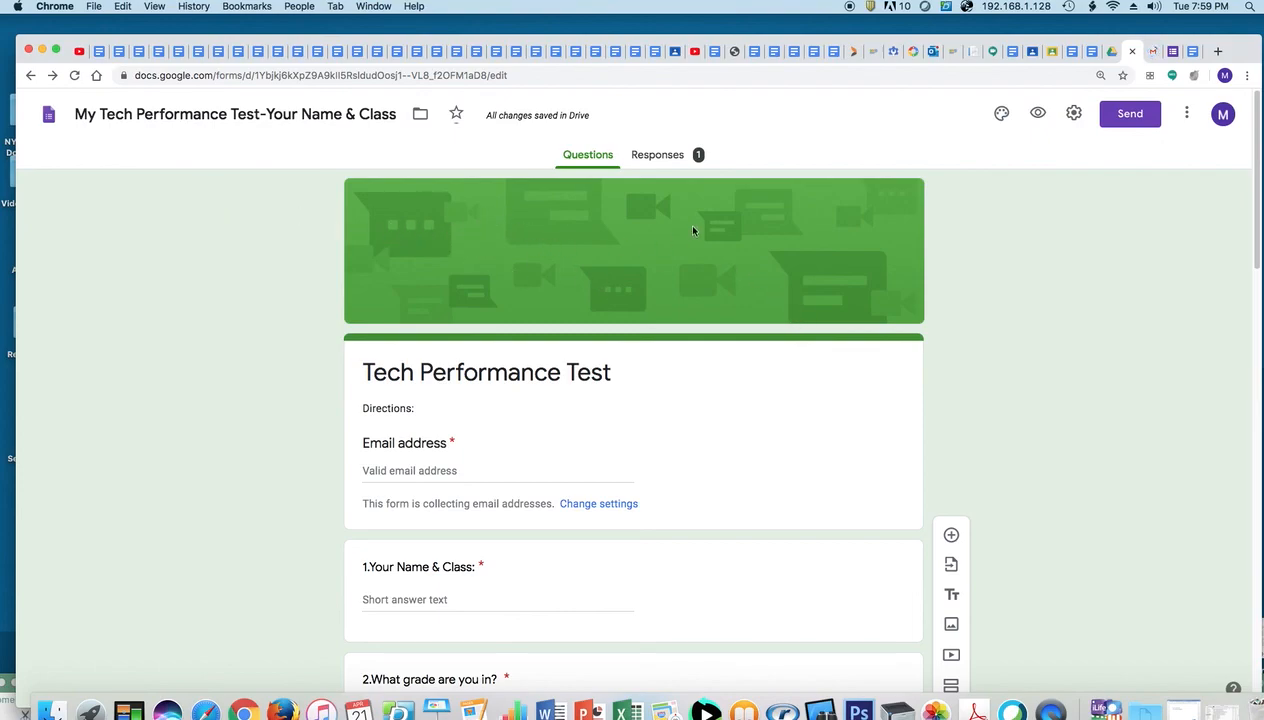
# Try an orange theme colour and gray background, settling on a light peach background
pyautogui.click(999, 115)
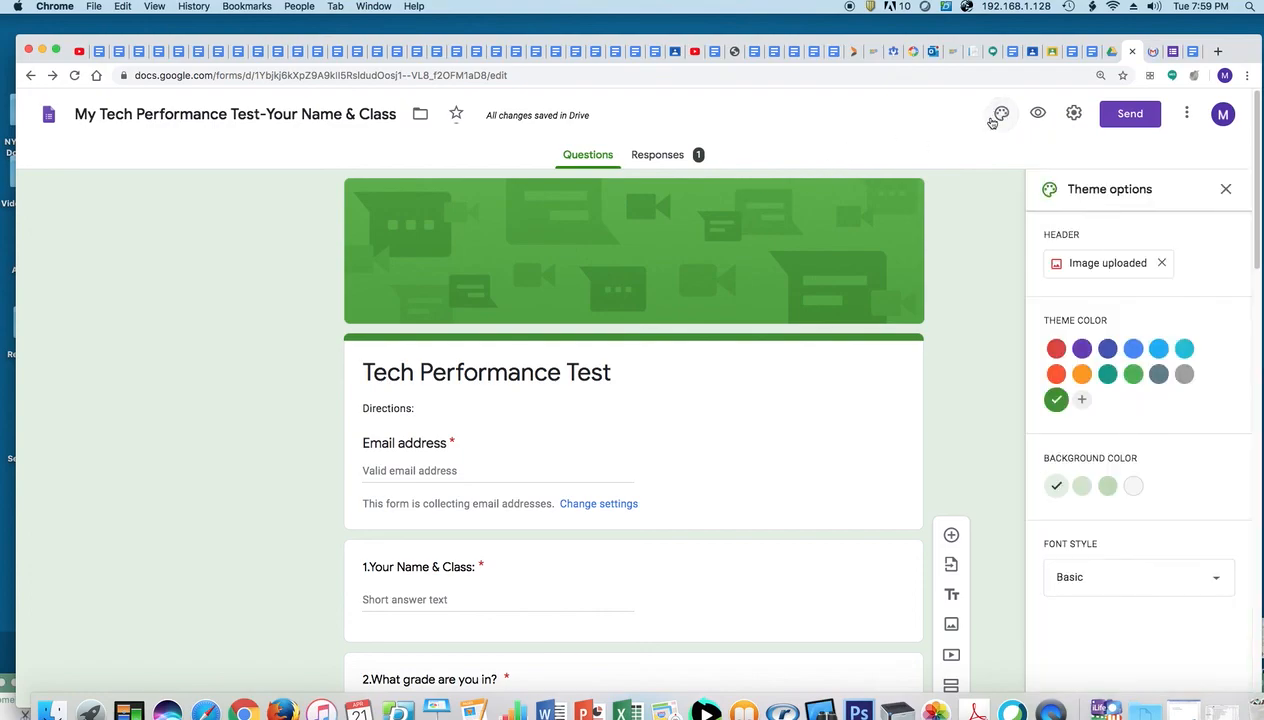
pyautogui.click(1082, 375)
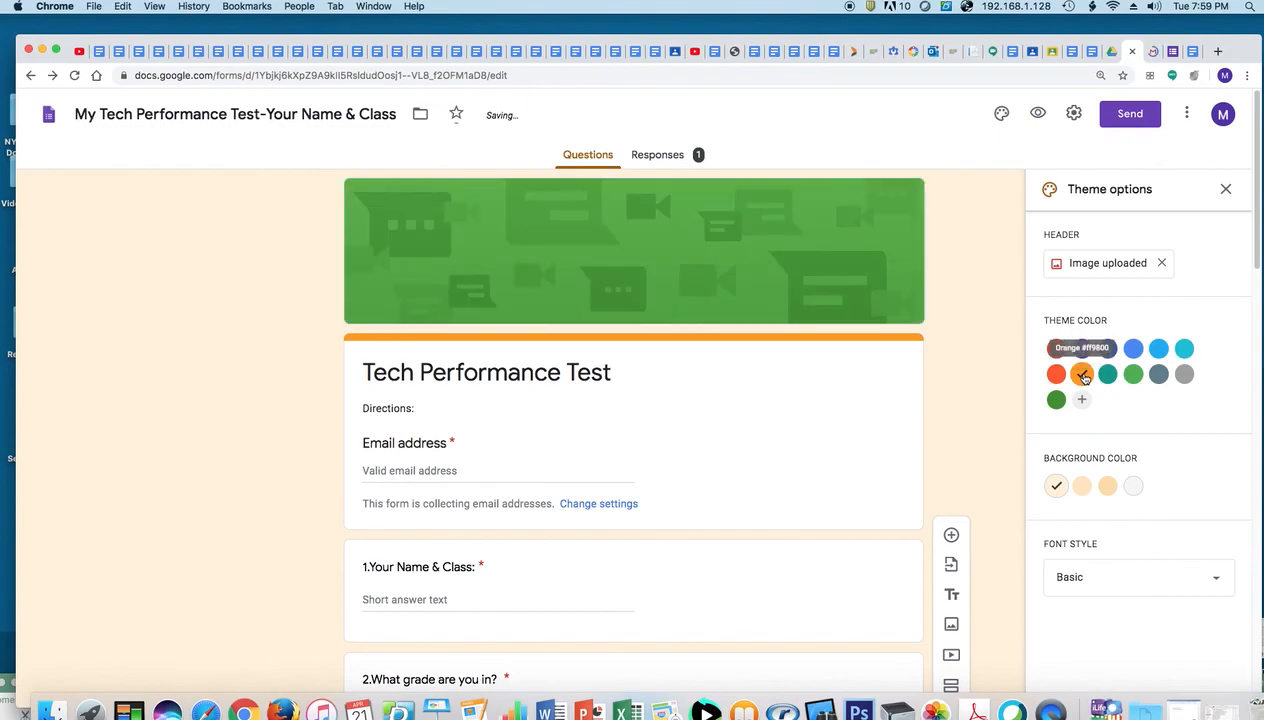
pyautogui.click(1142, 493)
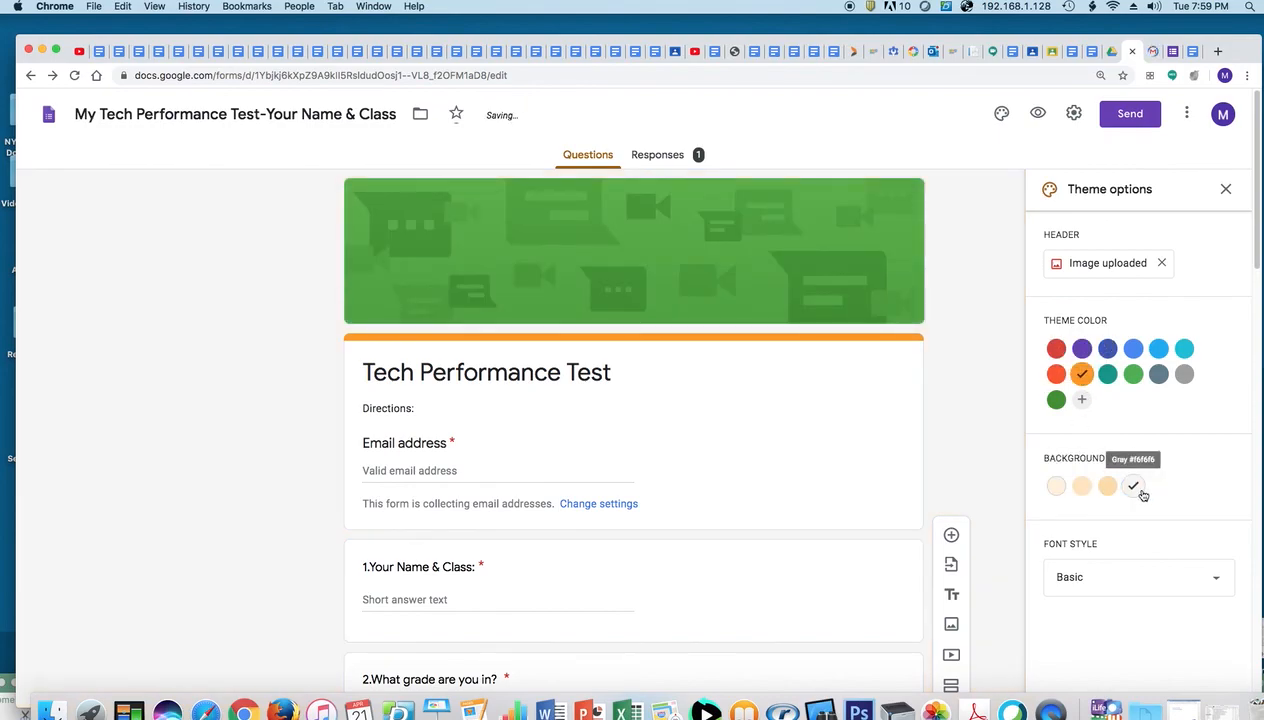
pyautogui.click(1058, 487)
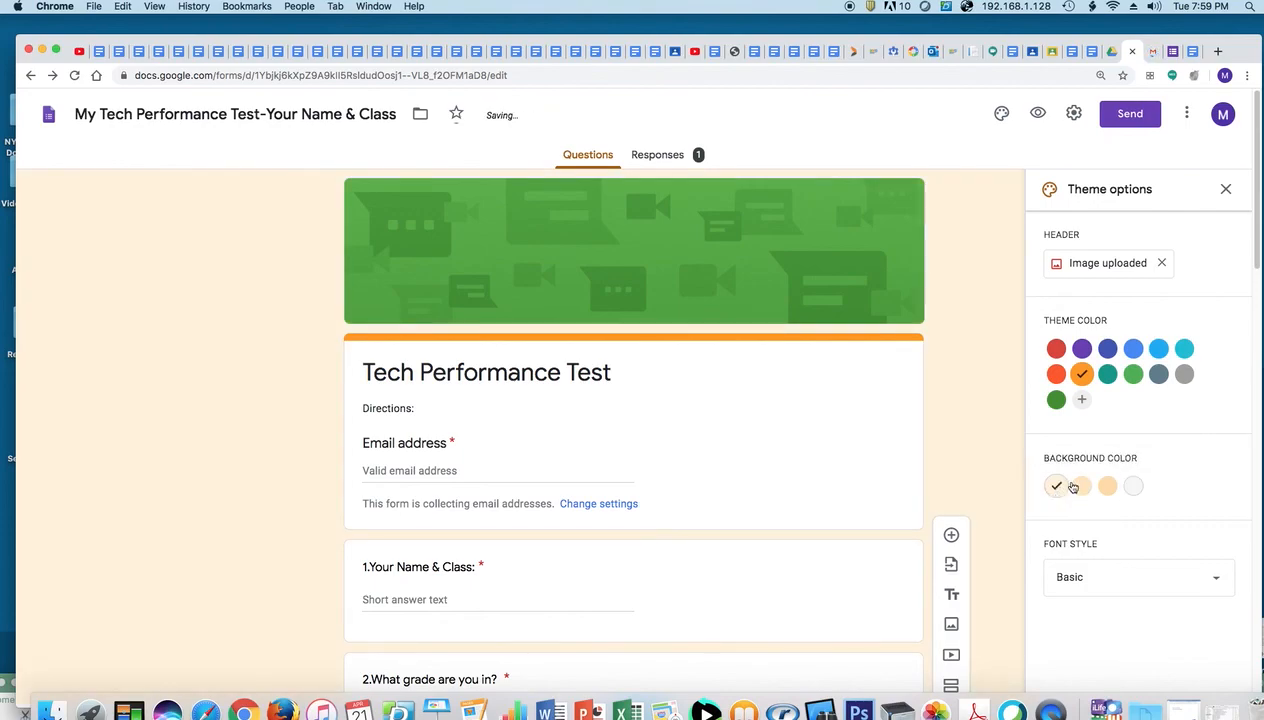
# Set the open-book image from the Themes gallery as the form header
pyautogui.click(1114, 266)
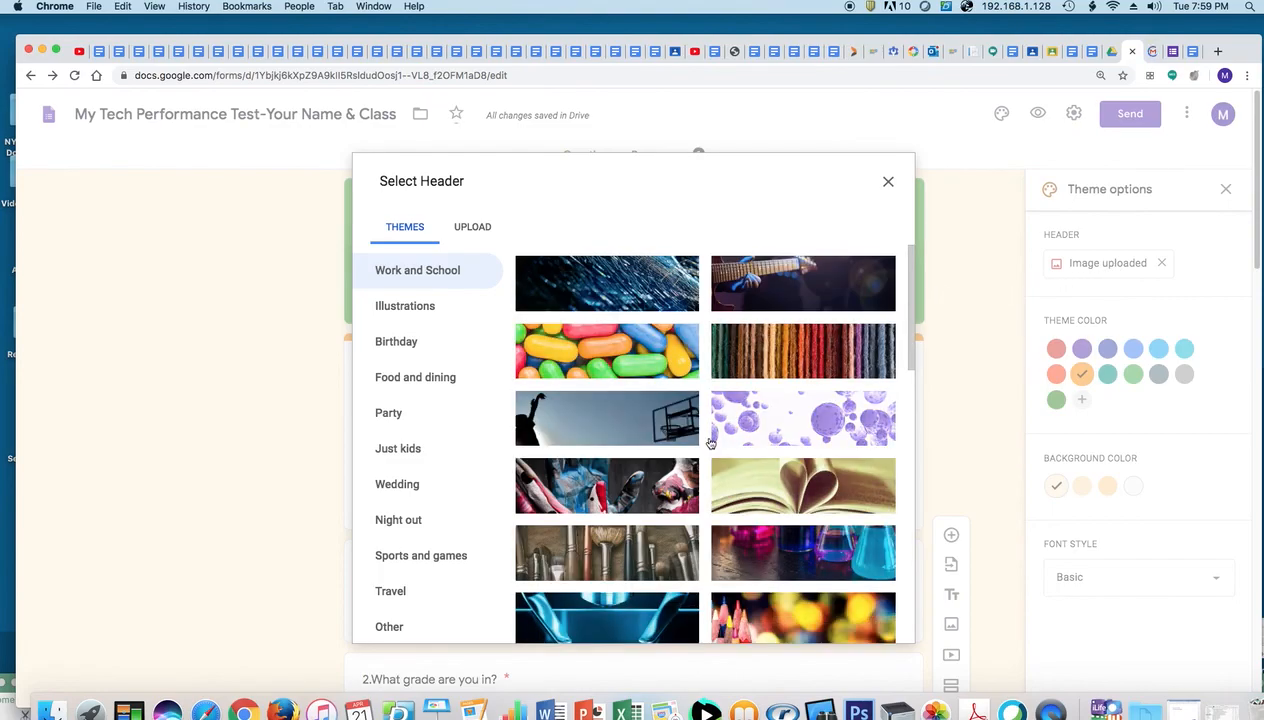
pyautogui.click(814, 502)
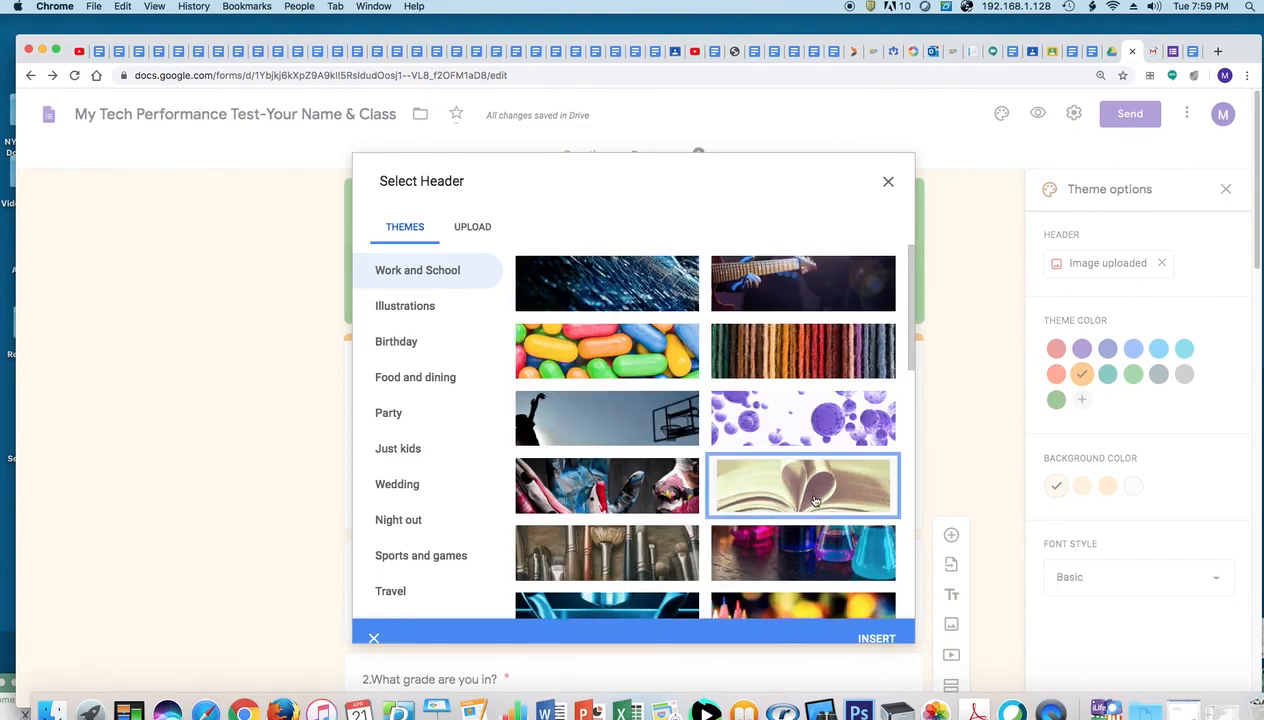
pyautogui.click(876, 622)
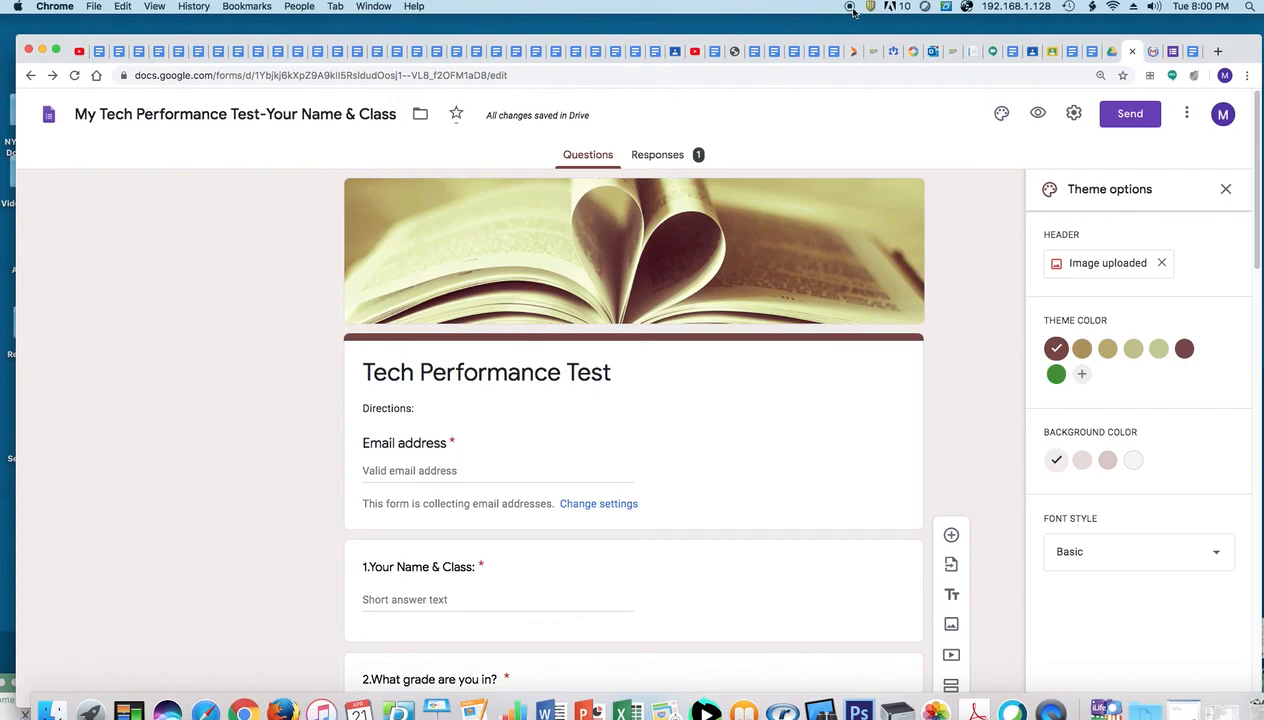
# Append '#1-Part A' to the form title, making it 'Tech Performance Test#1-Part A'
pyautogui.click(612, 371)
pyautogui.click(611, 372)
pyautogui.write('#1')
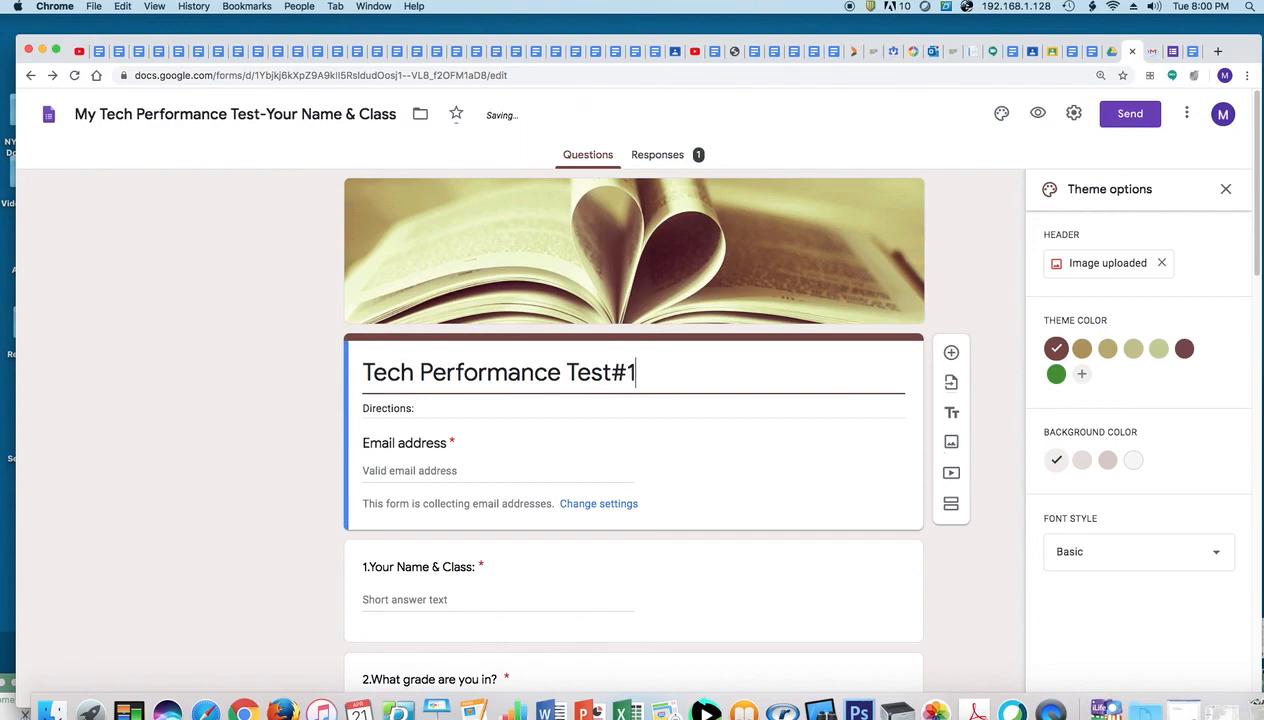
pyautogui.write('-Part A')
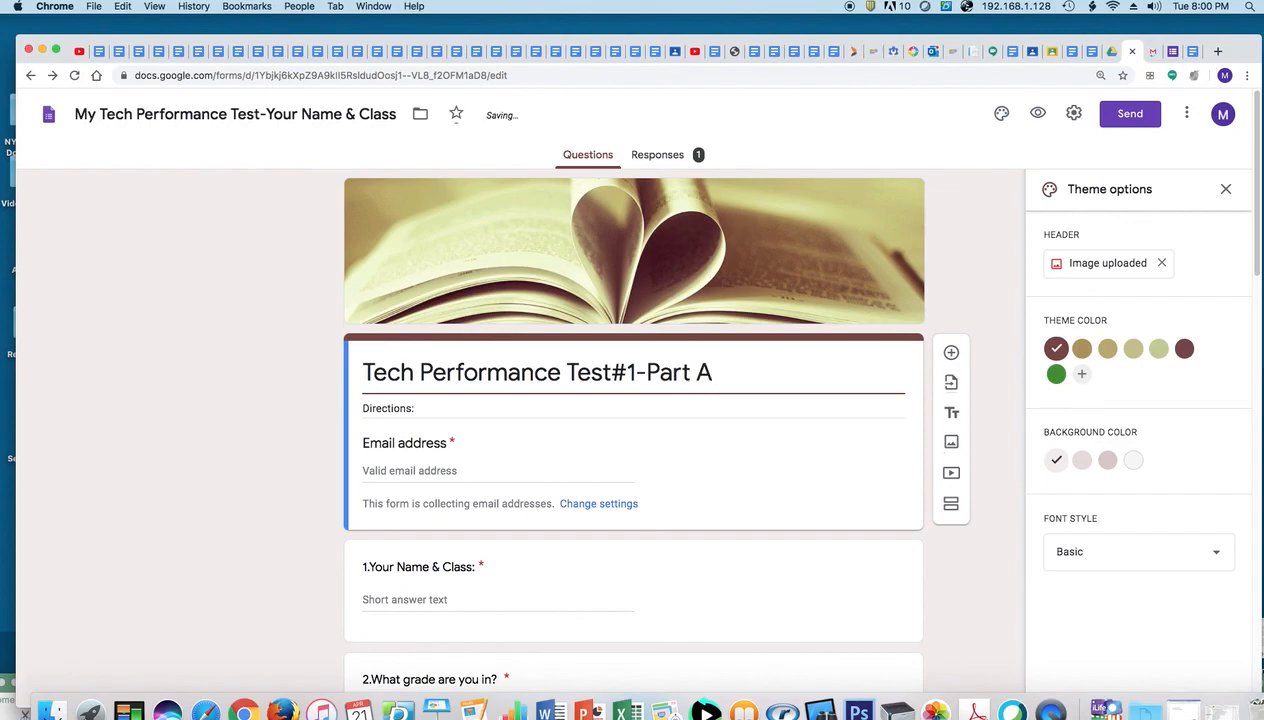